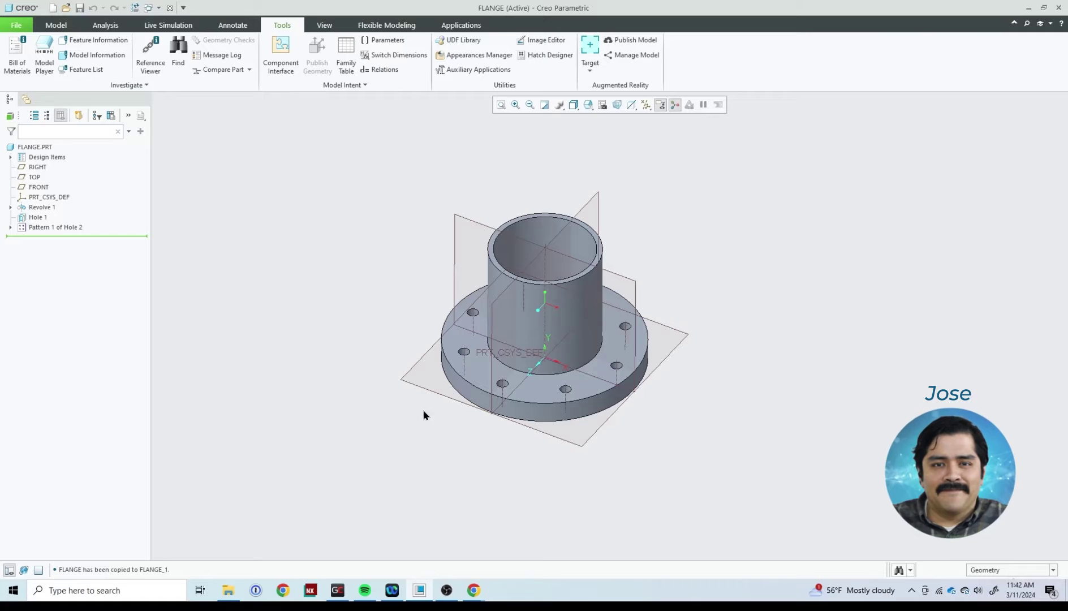
# - Examine the flange from several angles, including its flat face, bolt holes and central bore
pyautogui.moveTo(365, 366)
pyautogui.mouseDown(button='middle')
pyautogui.moveTo(365, 298)
pyautogui.moveTo(375, 308)
pyautogui.moveTo(348, 358)
pyautogui.mouseUp(button='middle')
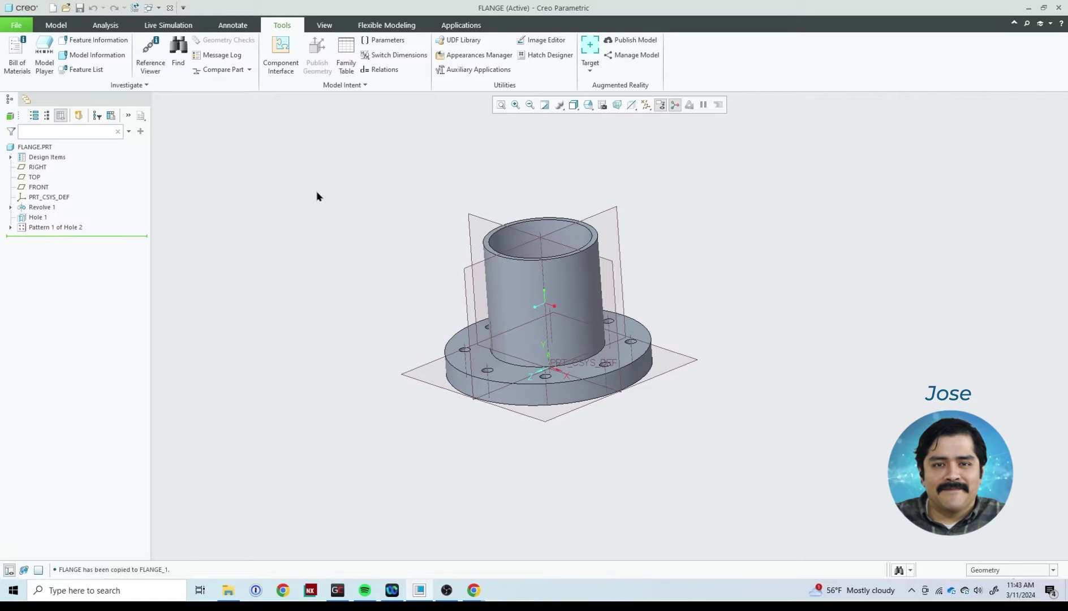
pyautogui.moveTo(329, 274)
pyautogui.mouseDown(button='middle')
pyautogui.moveTo(314, 303)
pyautogui.moveTo(329, 277)
pyautogui.mouseUp(button='middle')
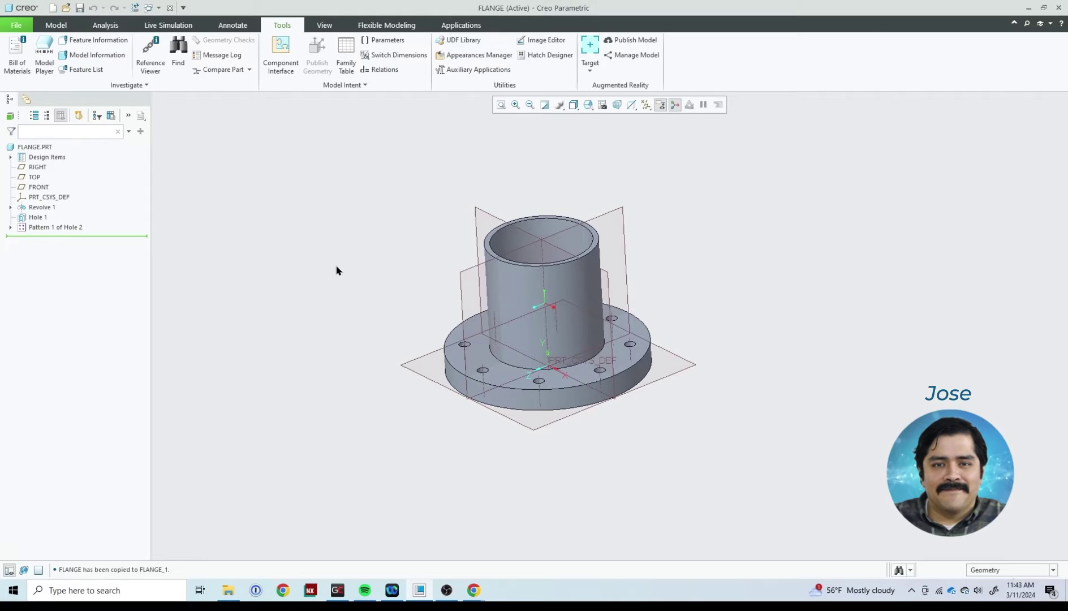
pyautogui.moveTo(357, 334); pyautogui.dragTo(345, 199, button='middle')
pyautogui.scroll(-3, 502, 218)
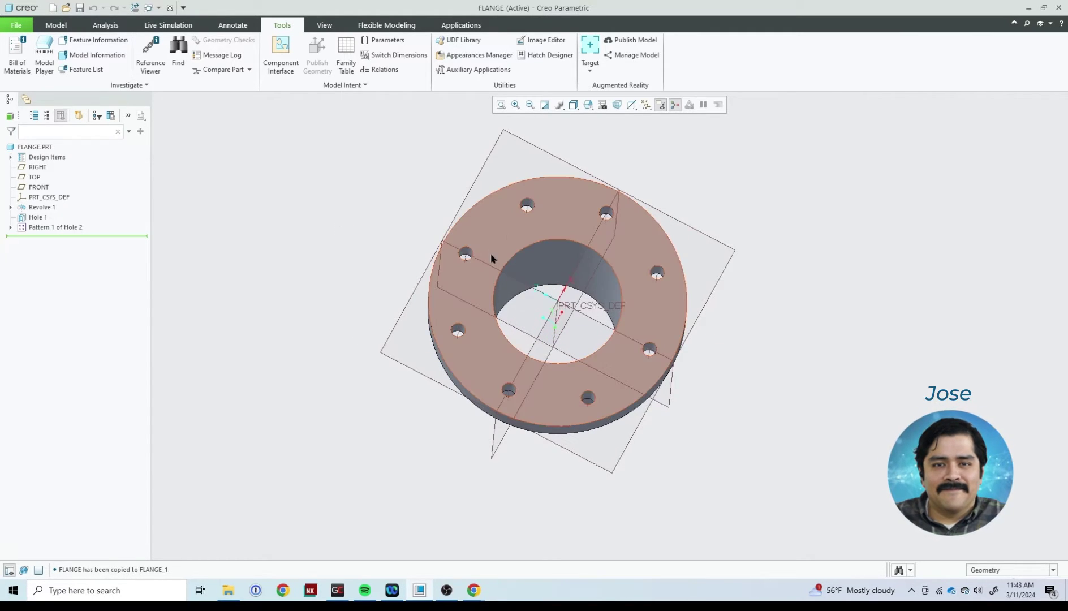
pyautogui.click(505, 229)
pyautogui.click(352, 243)
pyautogui.moveTo(348, 241); pyautogui.dragTo(424, 290, button='middle')
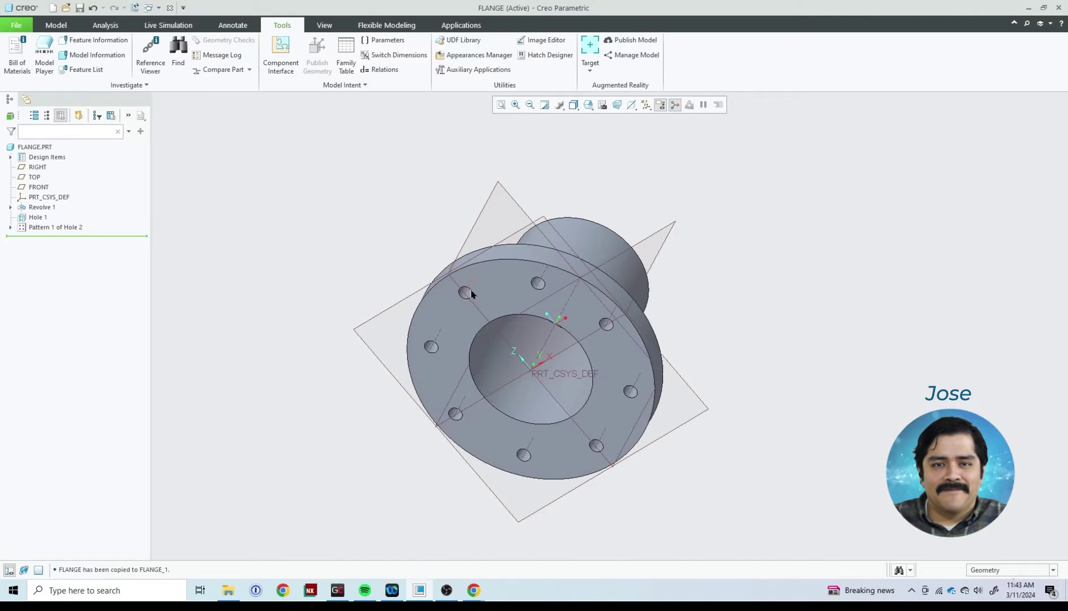
pyautogui.moveTo(591, 357); pyautogui.dragTo(589, 302, button='middle')
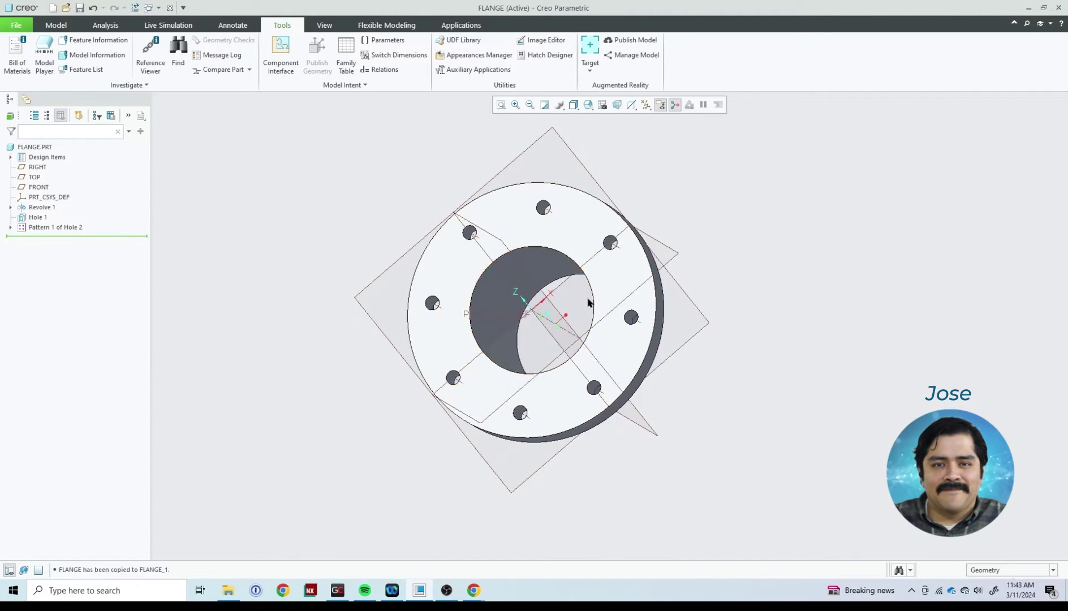
pyautogui.click(532, 253)
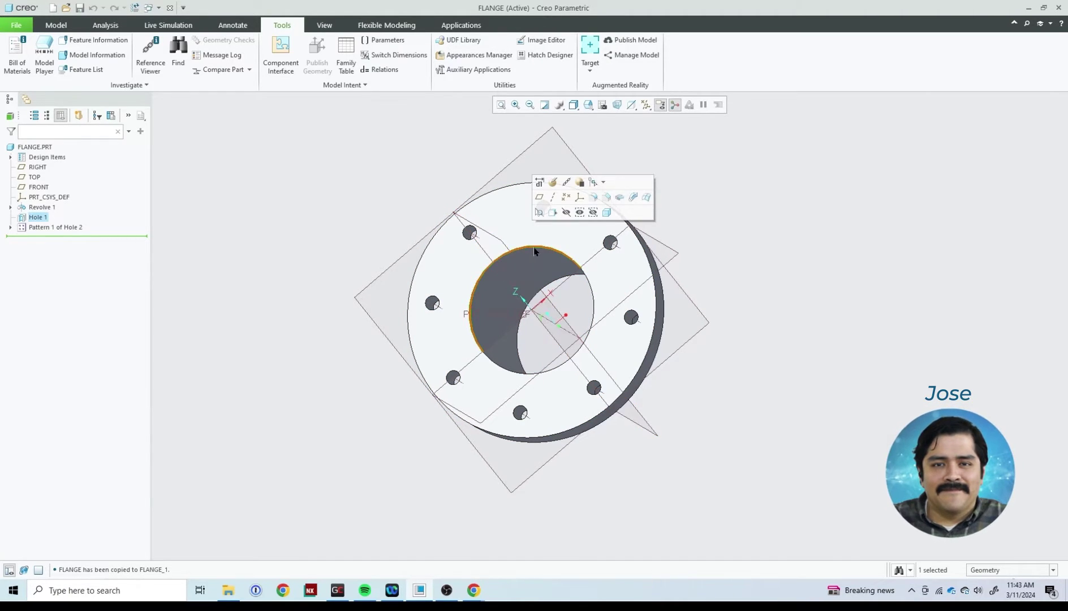
pyautogui.hotkey('ctrl', 'd')
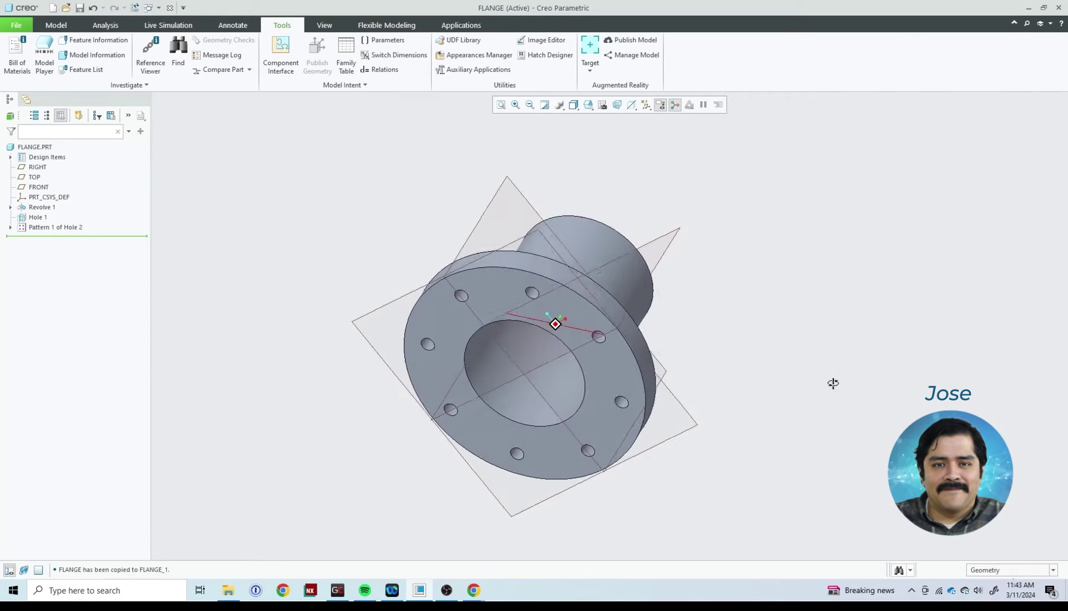
pyautogui.moveTo(398, 210); pyautogui.dragTo(393, 240, button='middle')
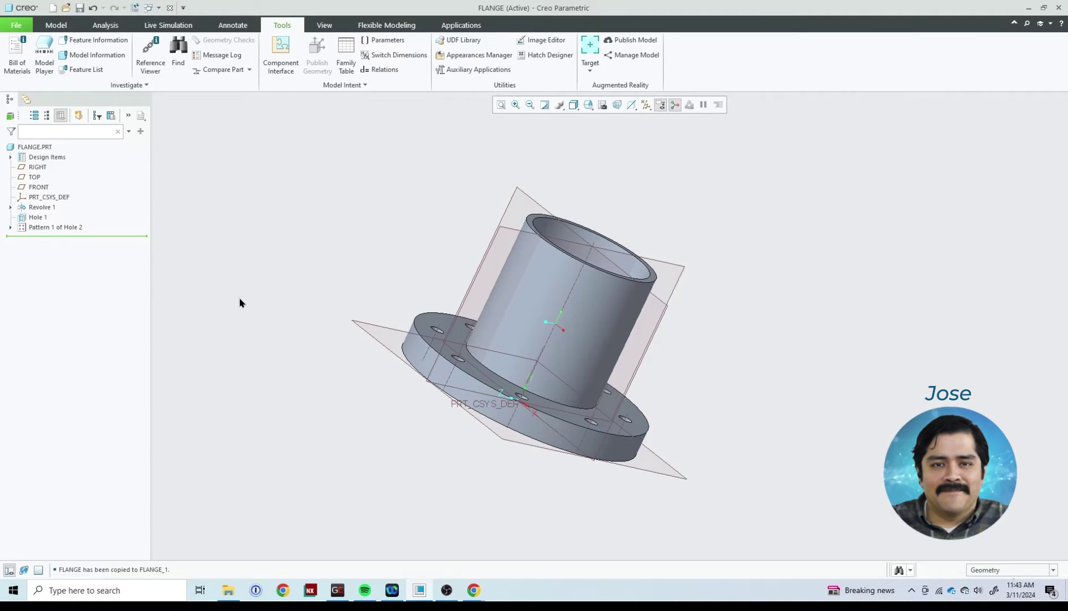
# - Review the flange's BOLT_CIRCLE_CENTERLINE, HOLE_DIAMETER and GASKET_FACE_DIAMETER parameters in Relations, widening the parameter name column
pyautogui.click(380, 69)
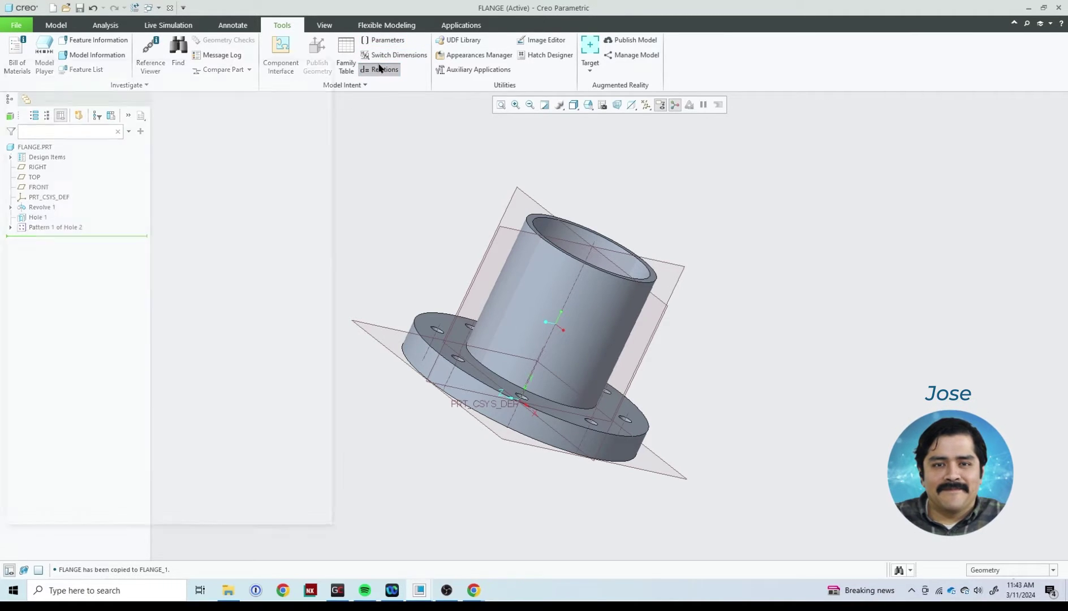
pyautogui.moveTo(203, 63); pyautogui.dragTo(392, 58)
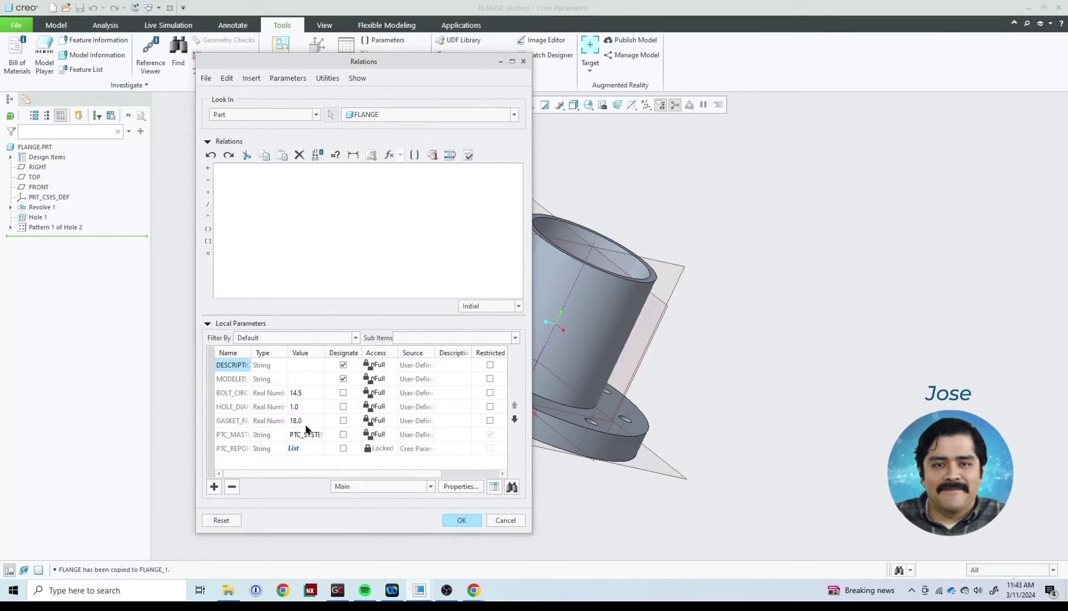
pyautogui.moveTo(250, 352); pyautogui.dragTo(328, 353)
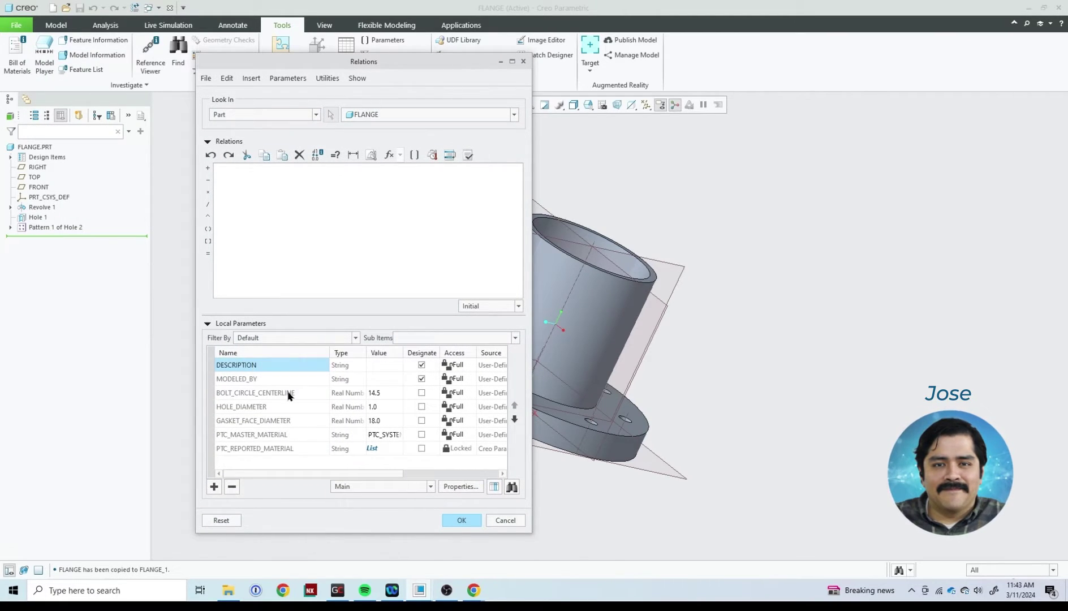
pyautogui.click(287, 394)
pyautogui.click(268, 408)
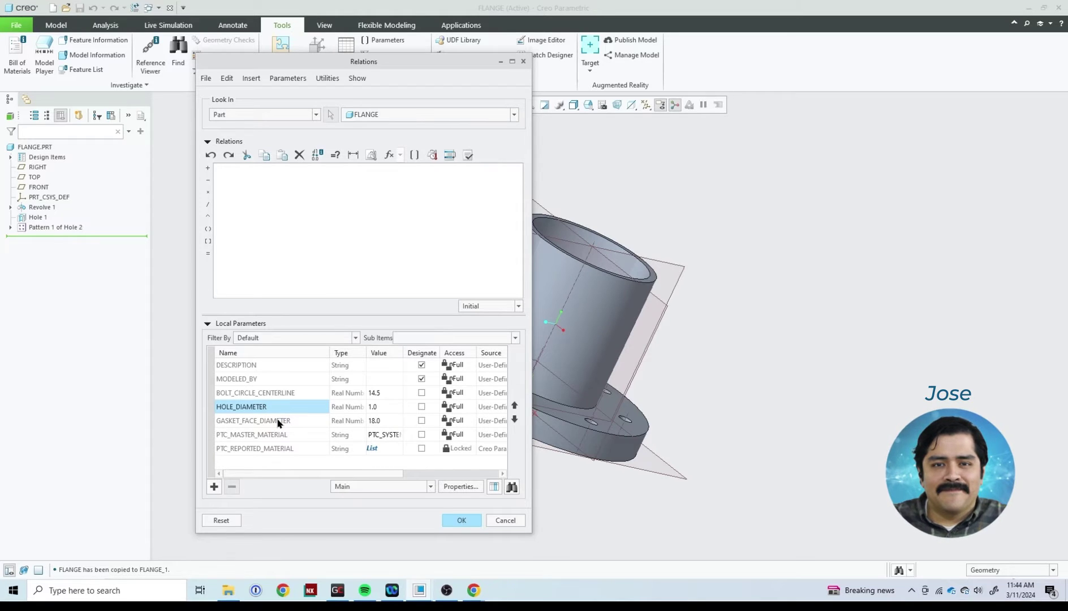
pyautogui.click(278, 422)
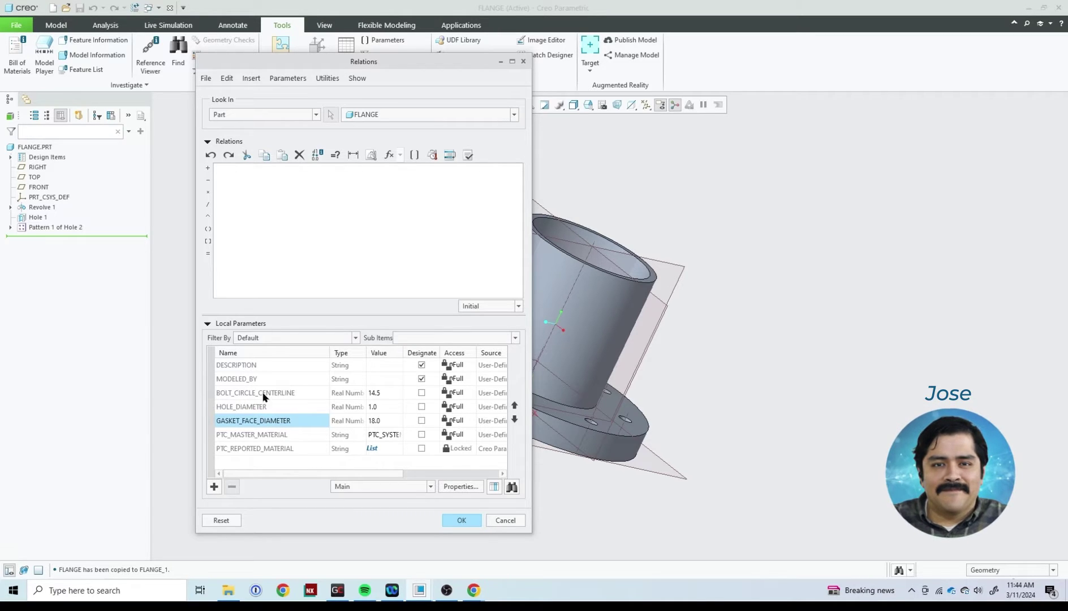
# - Inspect the flange's flat gasket face alongside its parameters, and leave Relations without saving any changes
pyautogui.moveTo(734, 444); pyautogui.dragTo(583, 404, button='middle')
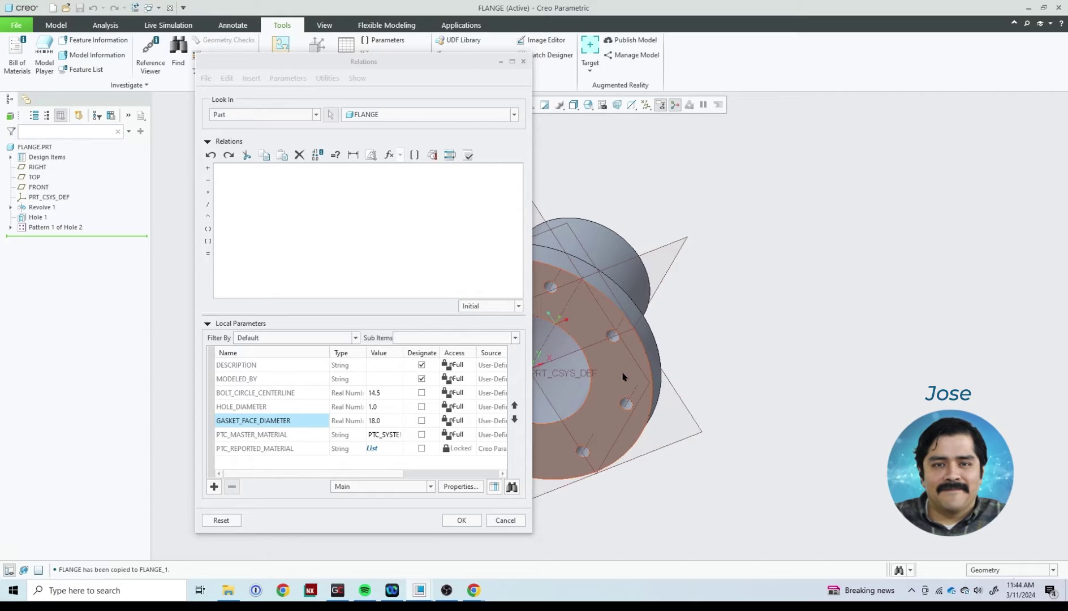
pyautogui.click(607, 374)
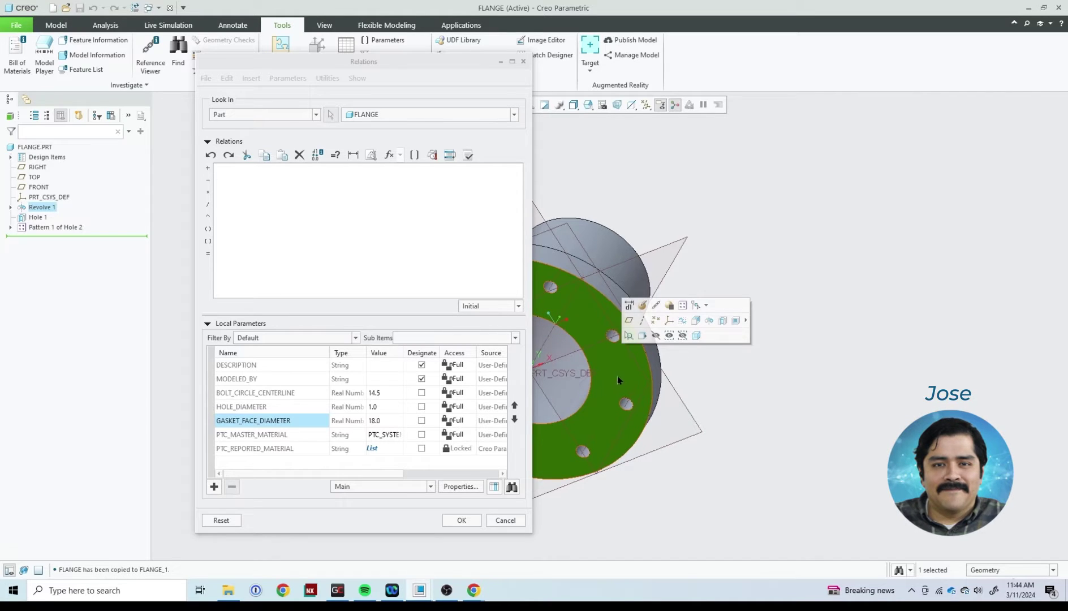
pyautogui.click(504, 520)
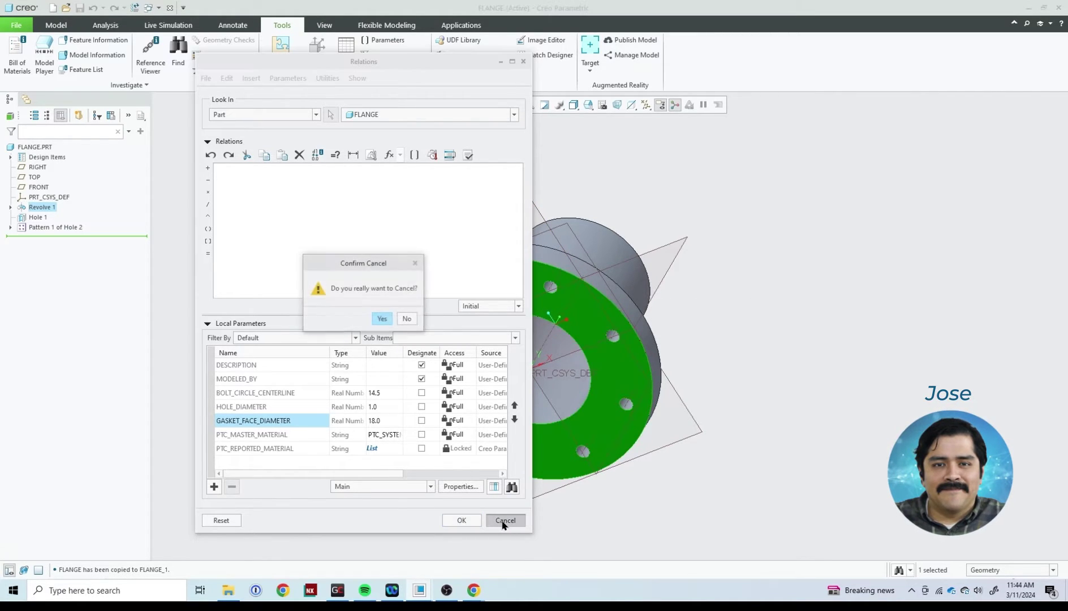
pyautogui.click(381, 318)
pyautogui.click(308, 215)
pyautogui.moveTo(338, 199); pyautogui.dragTo(303, 243, button='middle')
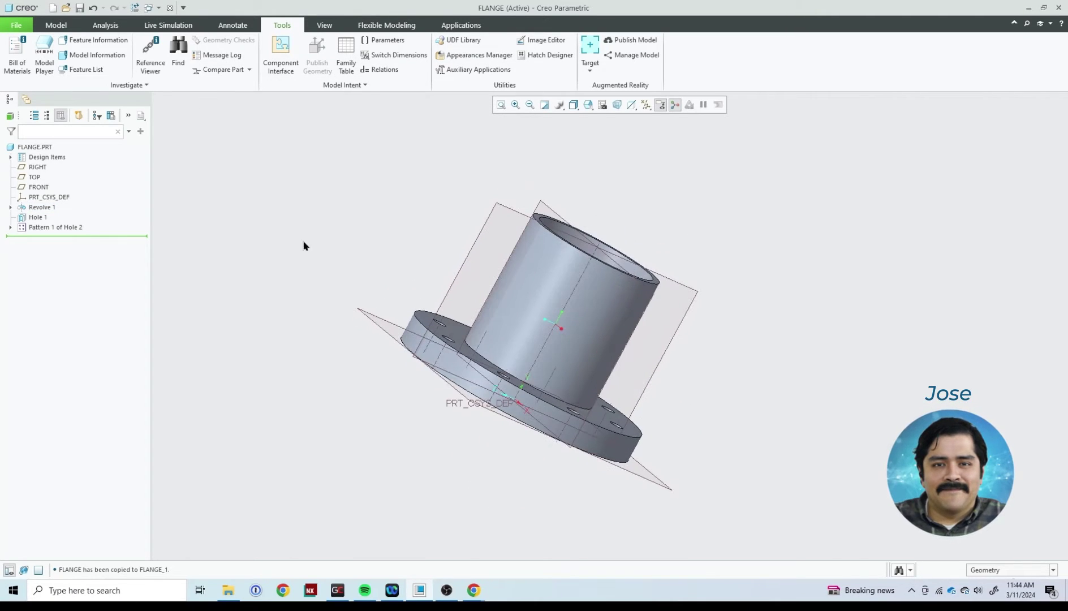
# - Create a new design assembly named Test_Assembly from the default template
pyautogui.click(19, 28)
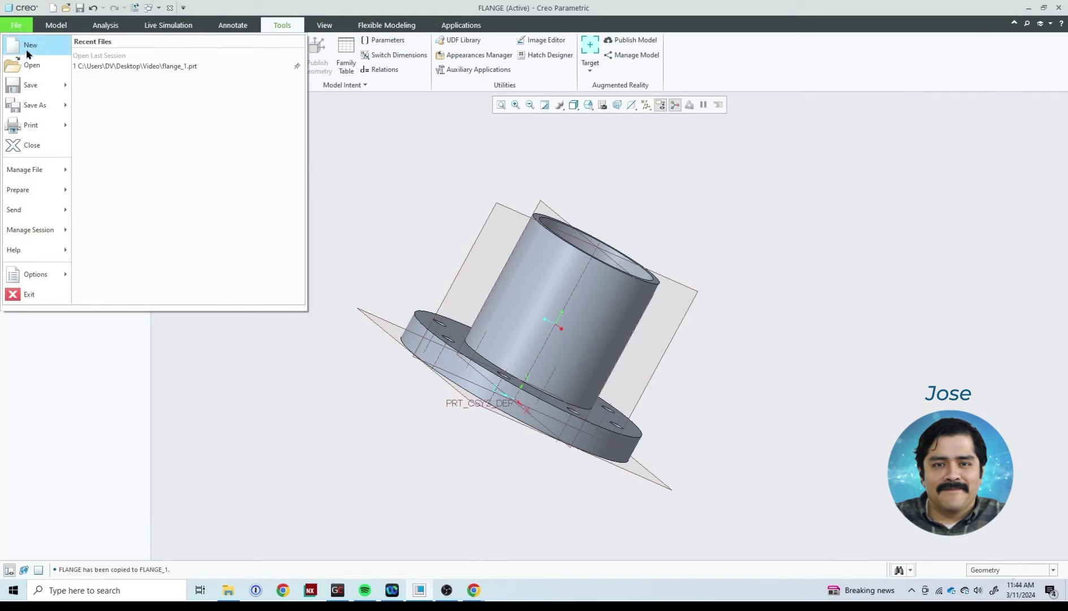
pyautogui.click(32, 42)
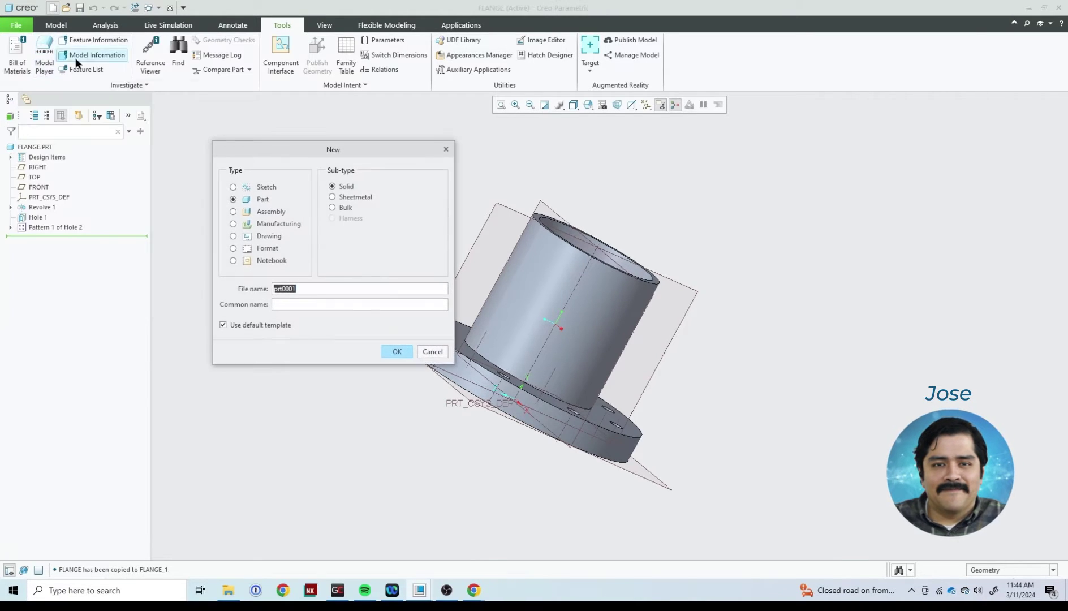
pyautogui.click(273, 212)
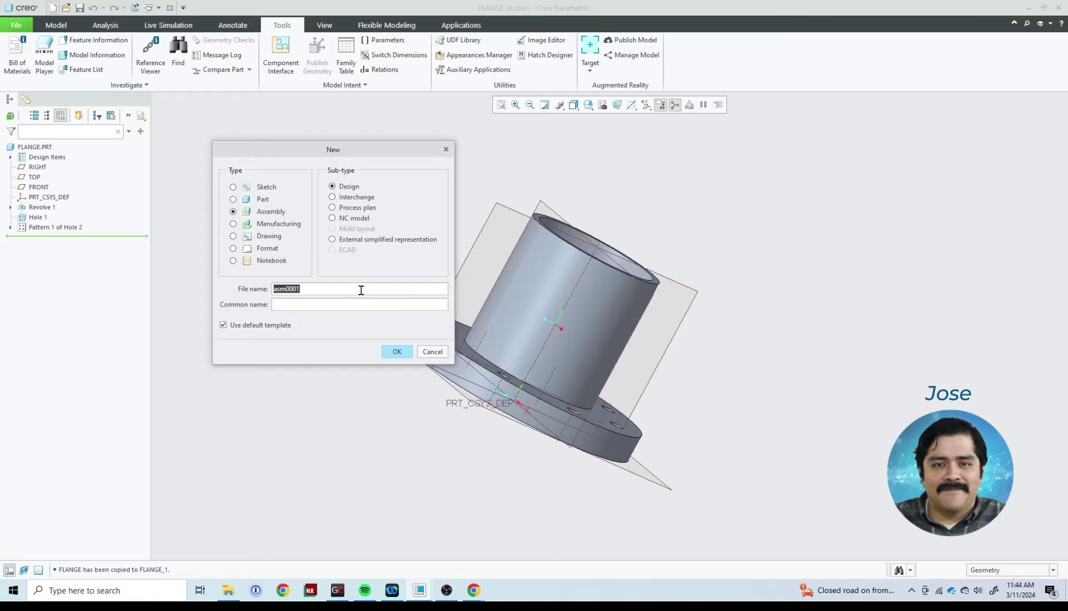
pyautogui.write('Test_Assembly')
pyautogui.click(398, 351)
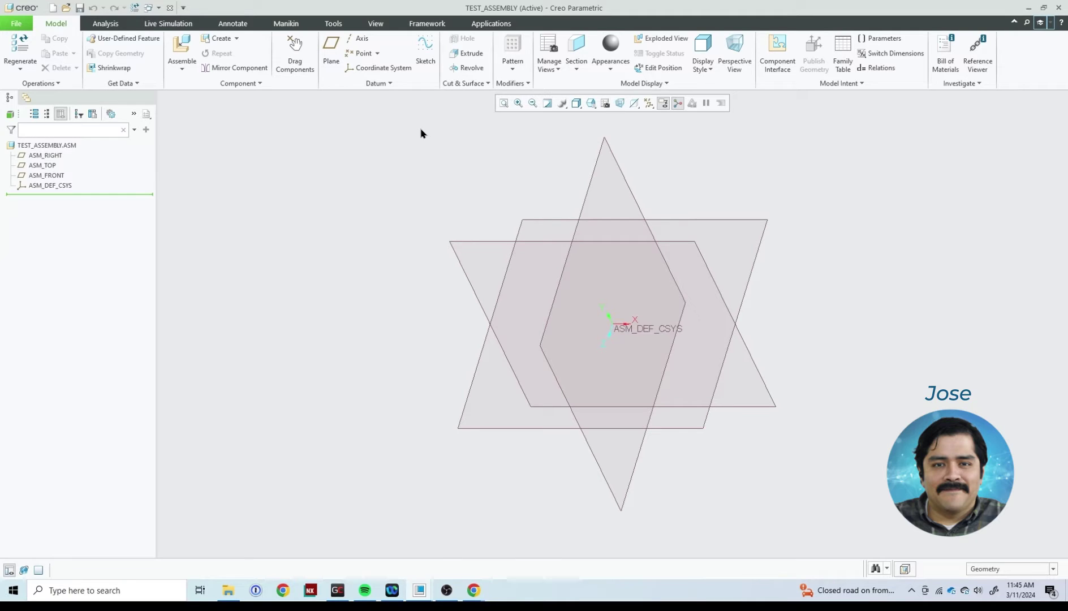
# - Create a new solid part named Gasket from the default template
pyautogui.click(16, 23)
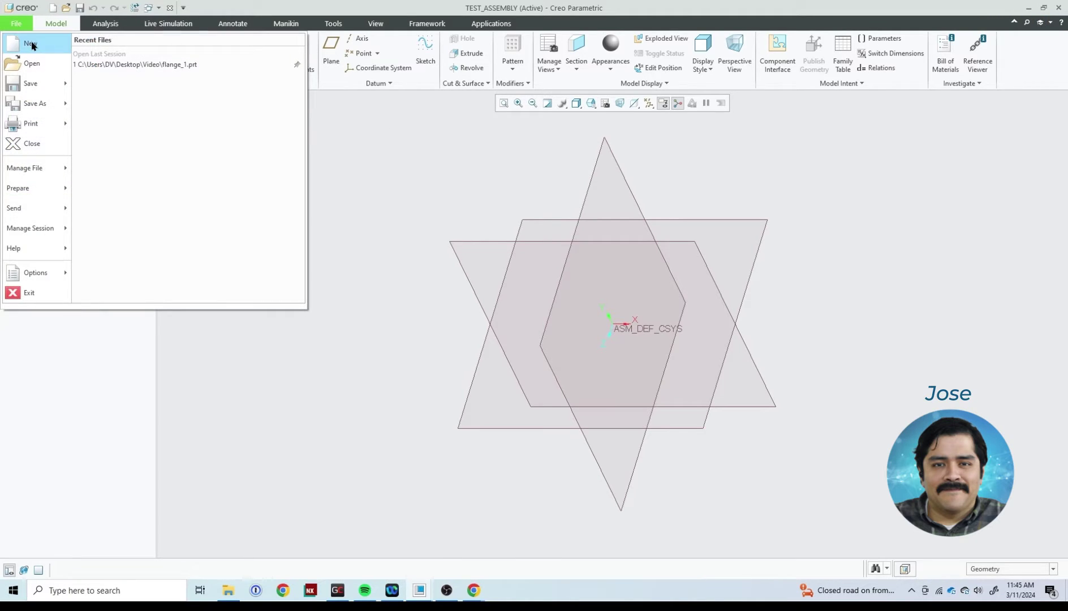
pyautogui.click(28, 62)
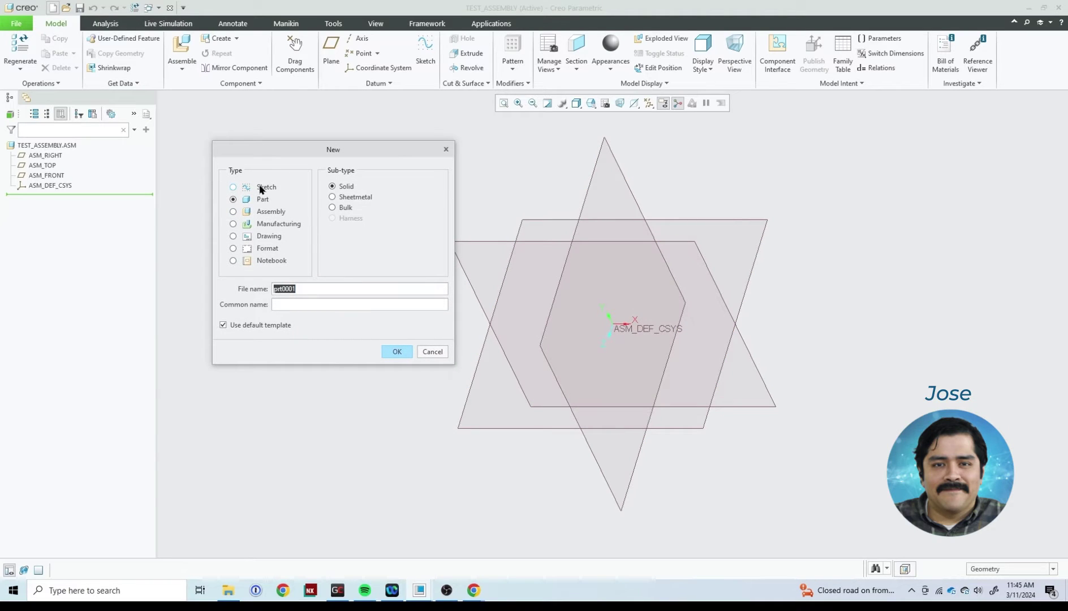
pyautogui.write('Gasket')
pyautogui.click(397, 351)
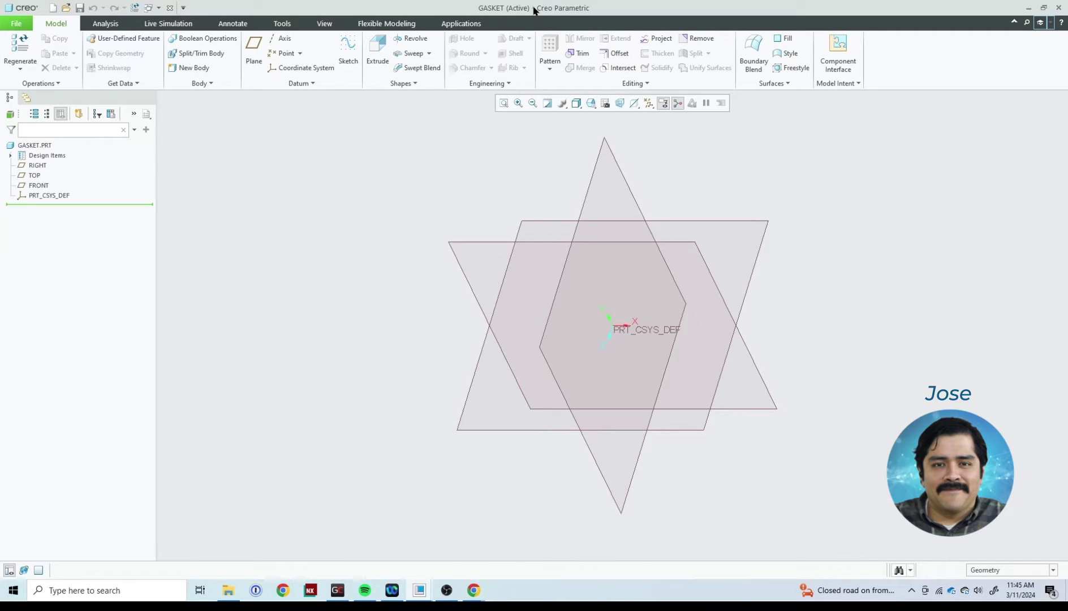
# - Switch from the gasket part to the open TEST_ASSEMBLY.ASM window
pyautogui.moveTo(739, 10); pyautogui.dragTo(724, 75)
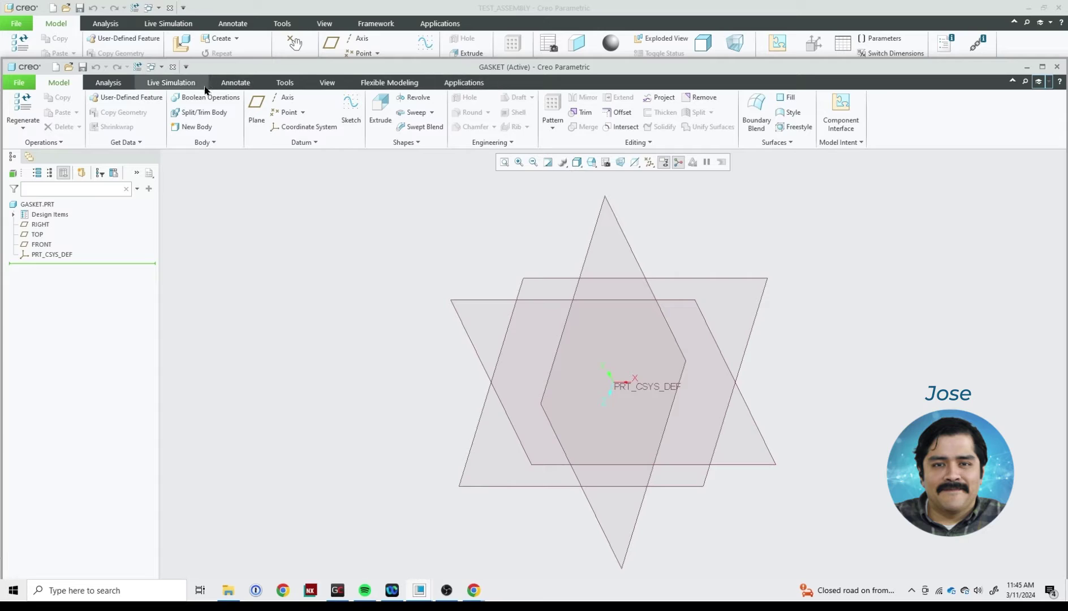
pyautogui.click(158, 67)
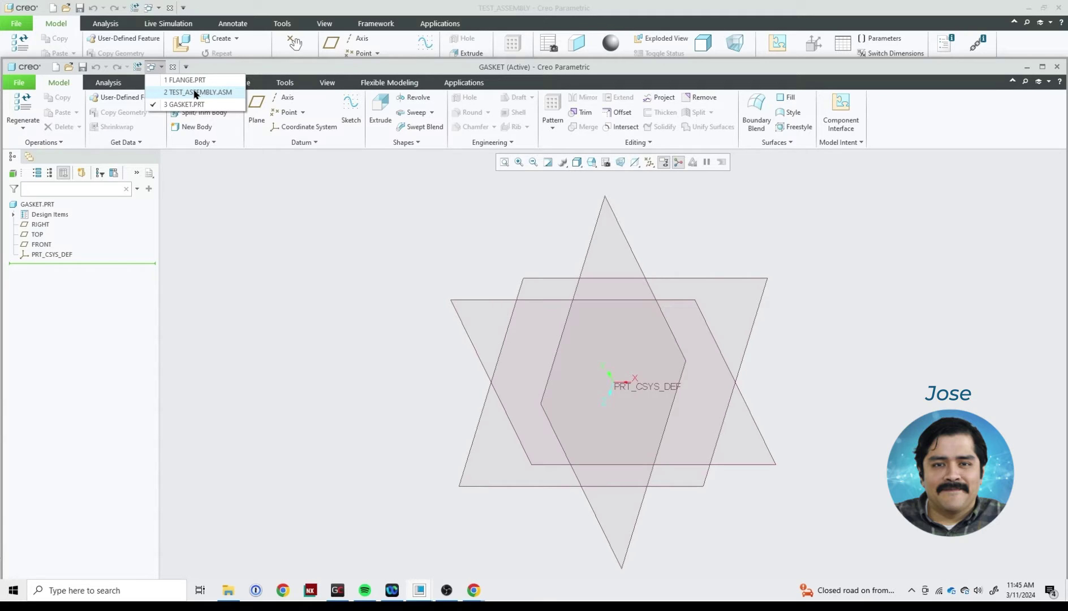
pyautogui.click(194, 93)
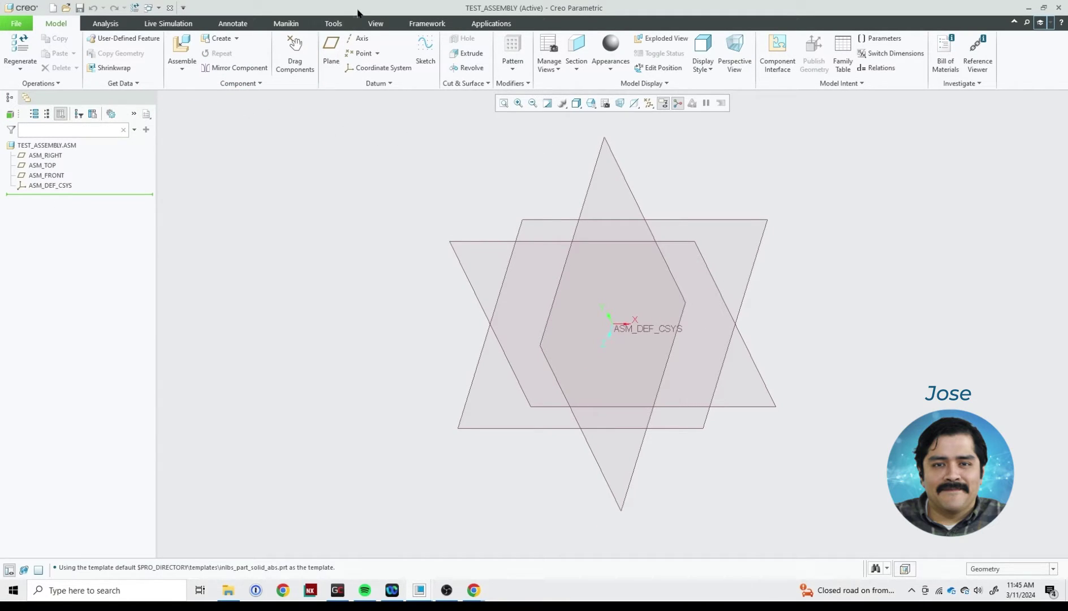
# - Look up the session ID of flange.prt by name from the assembly's Relations
pyautogui.click(333, 25)
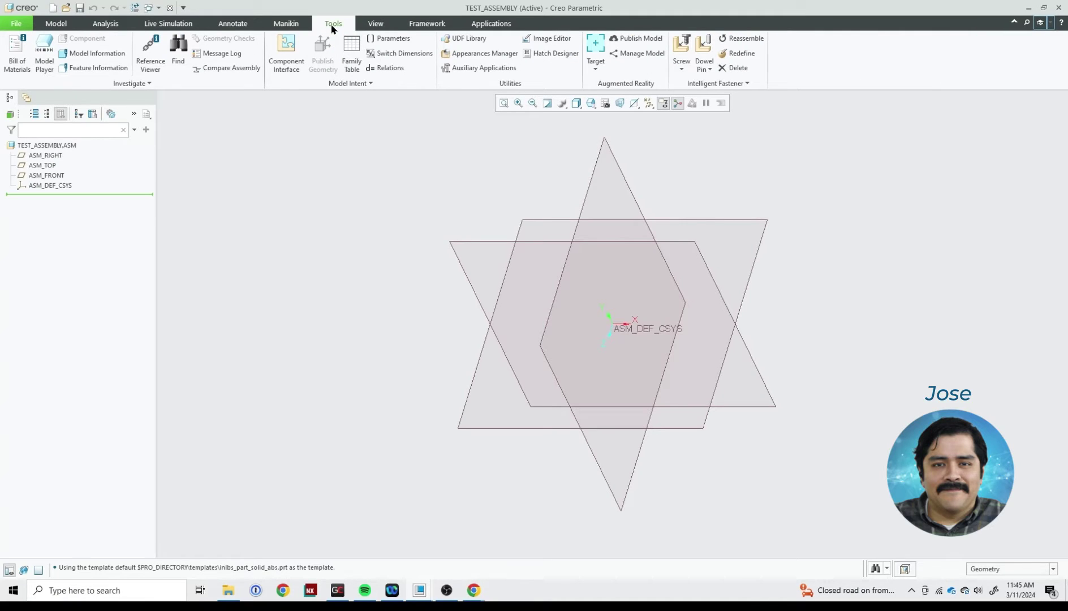
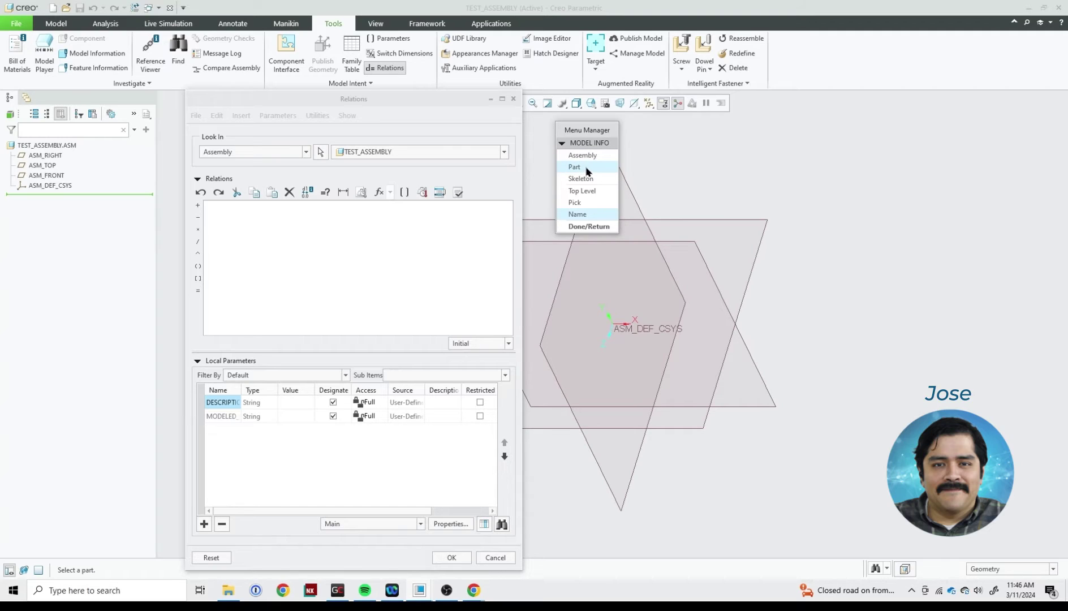
pyautogui.click(589, 168)
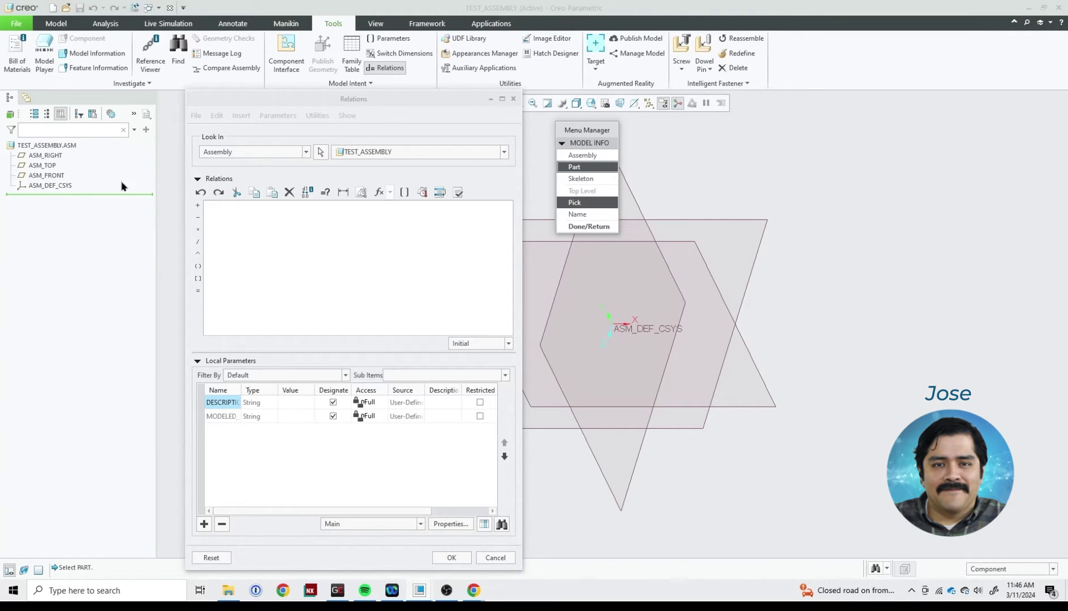
pyautogui.click(591, 215)
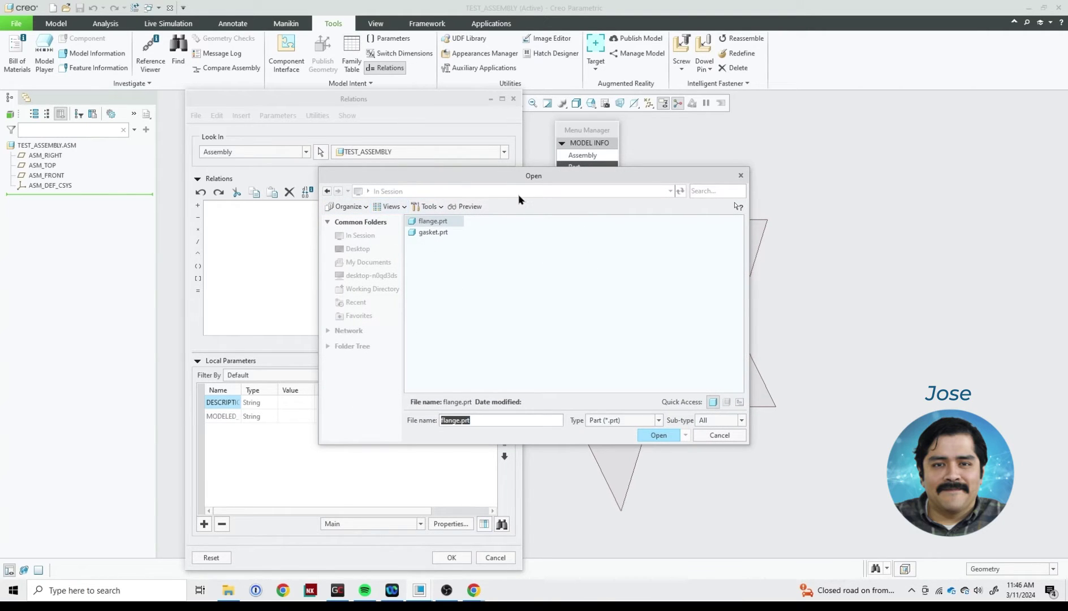
pyautogui.moveTo(544, 176); pyautogui.dragTo(567, 160)
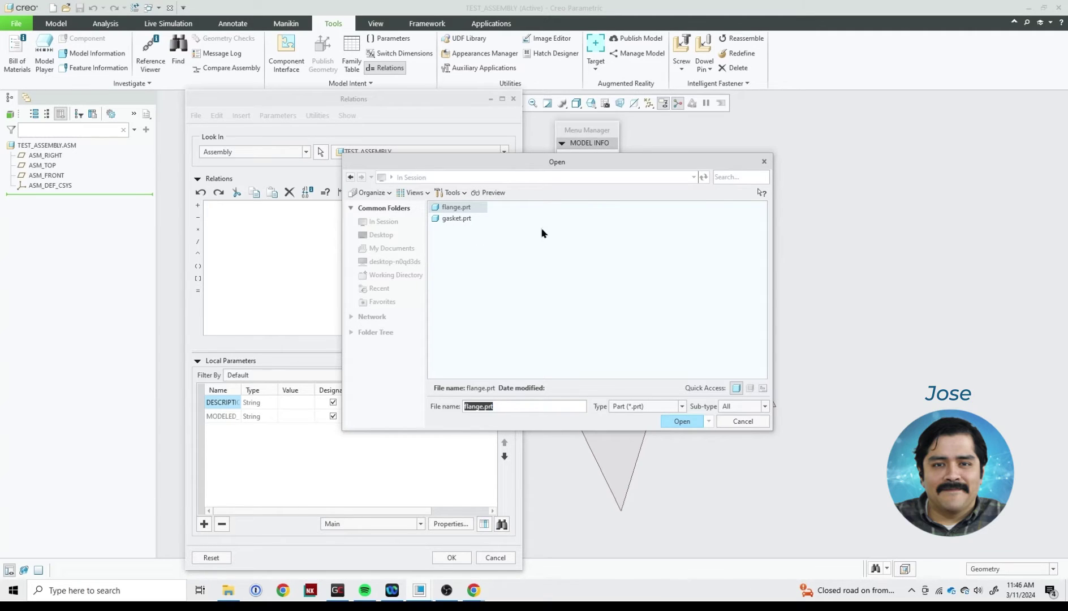
pyautogui.click(464, 211)
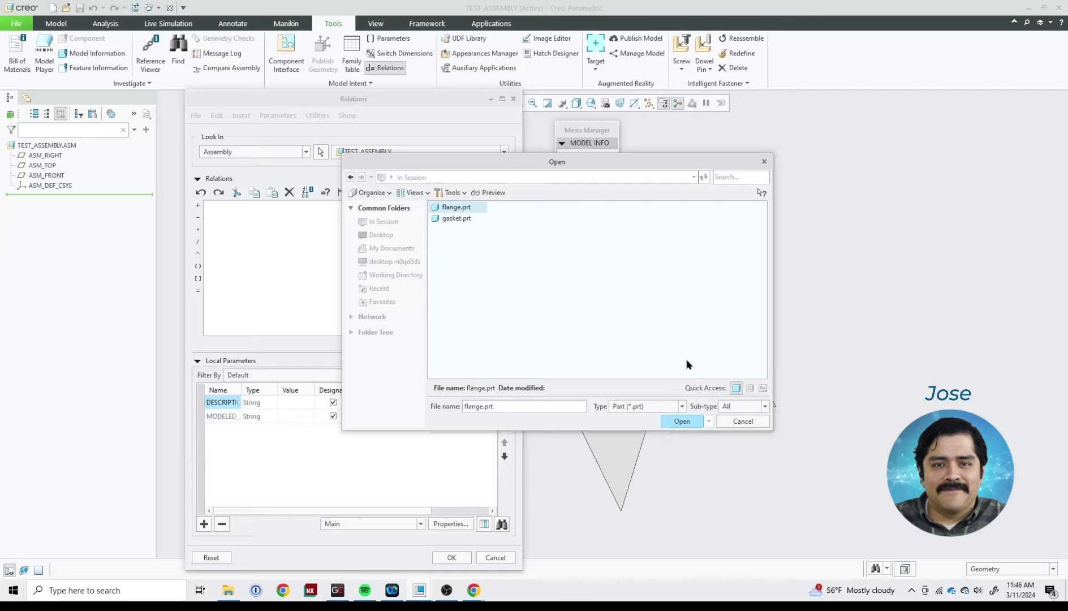
pyautogui.click(682, 422)
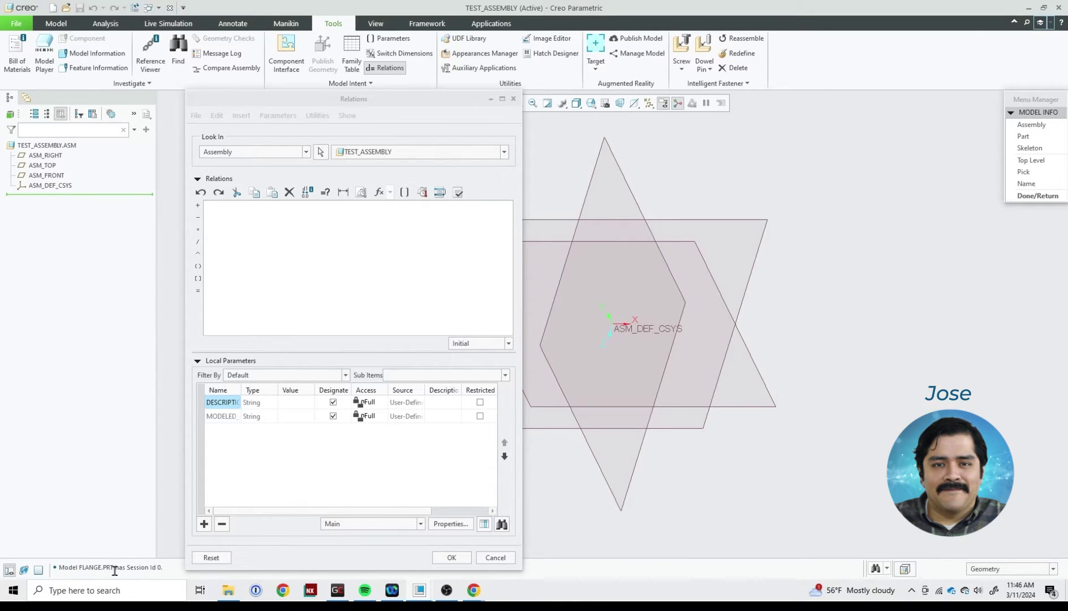
pyautogui.moveTo(59, 568); pyautogui.dragTo(164, 571)
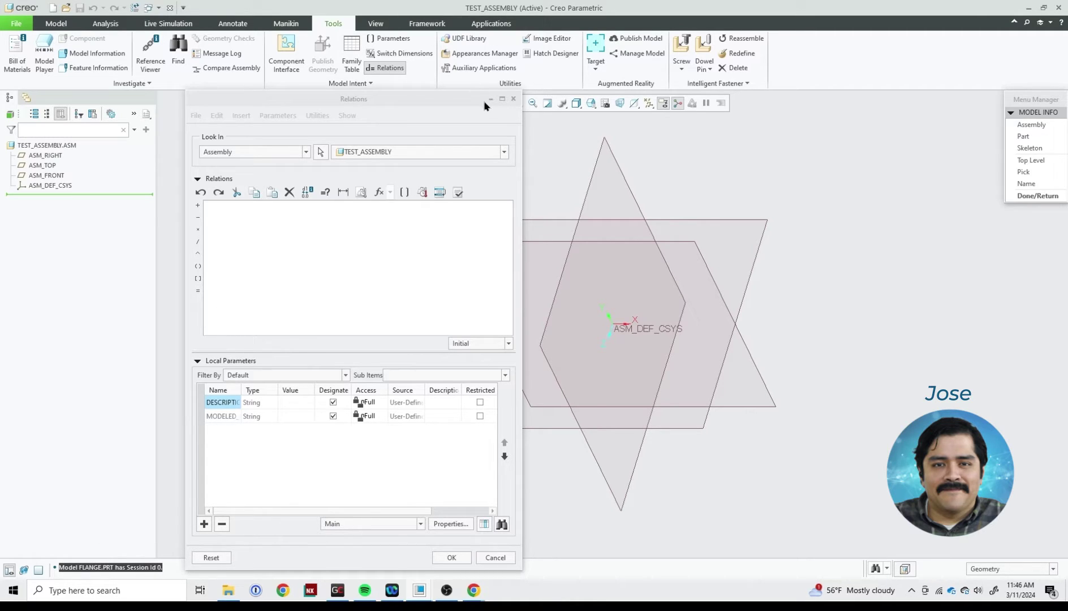
# - Close the assembly's Relations without changes and switch to the open GASKET.PRT window
pyautogui.click(513, 100)
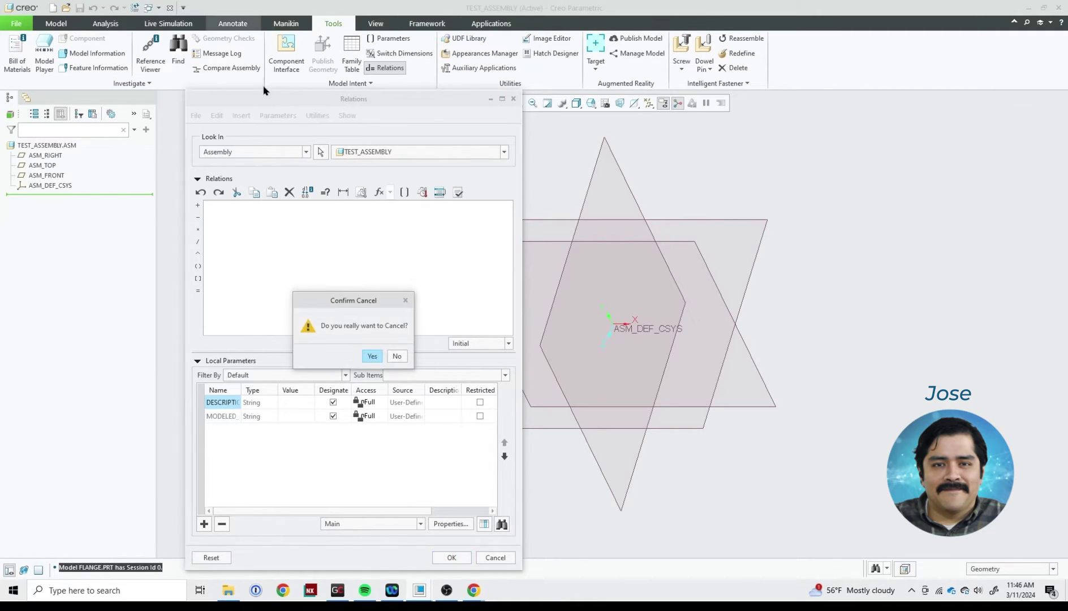
pyautogui.click(370, 355)
pyautogui.click(149, 8)
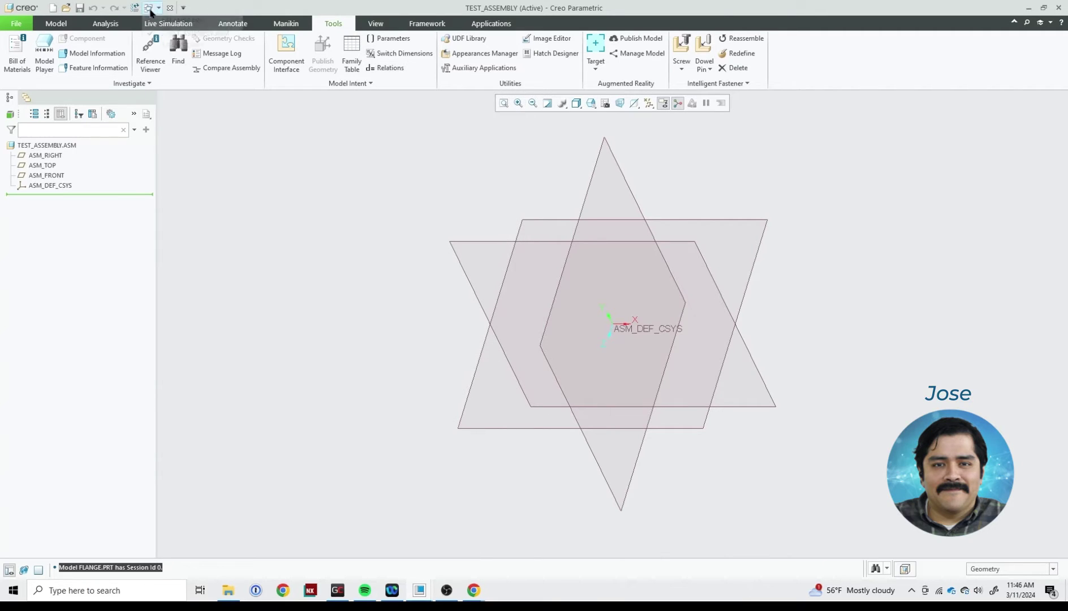
pyautogui.click(164, 21)
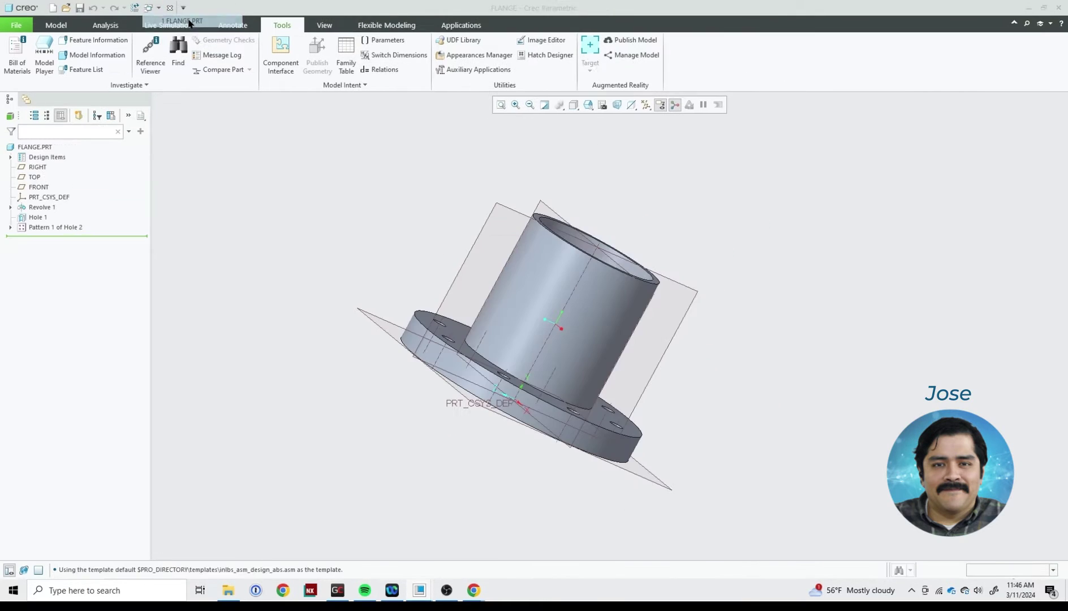
pyautogui.click(149, 8)
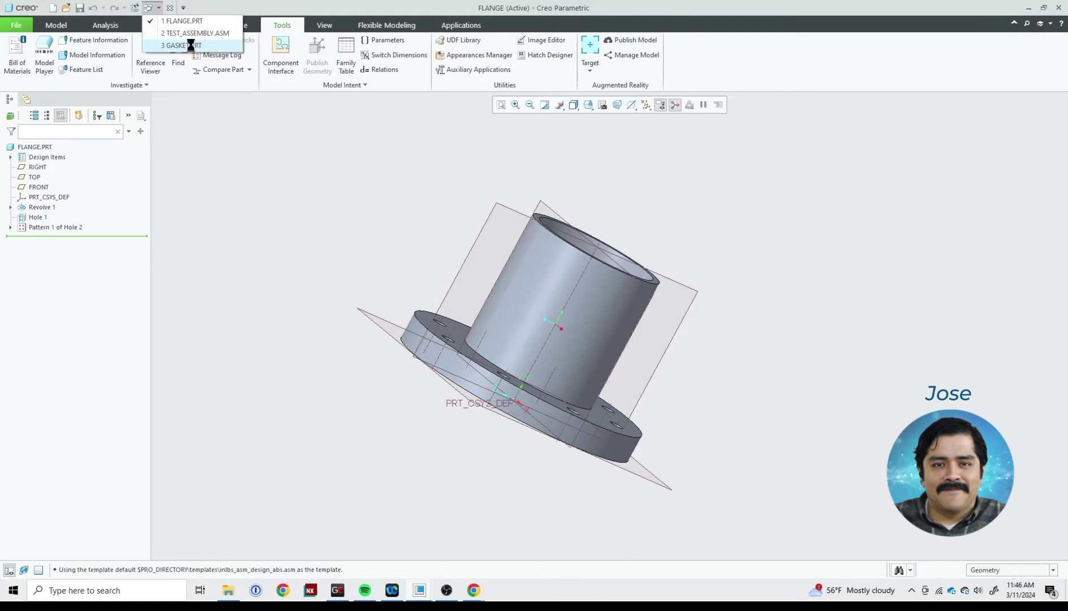
pyautogui.click(187, 45)
pyautogui.doubleClick(375, 67)
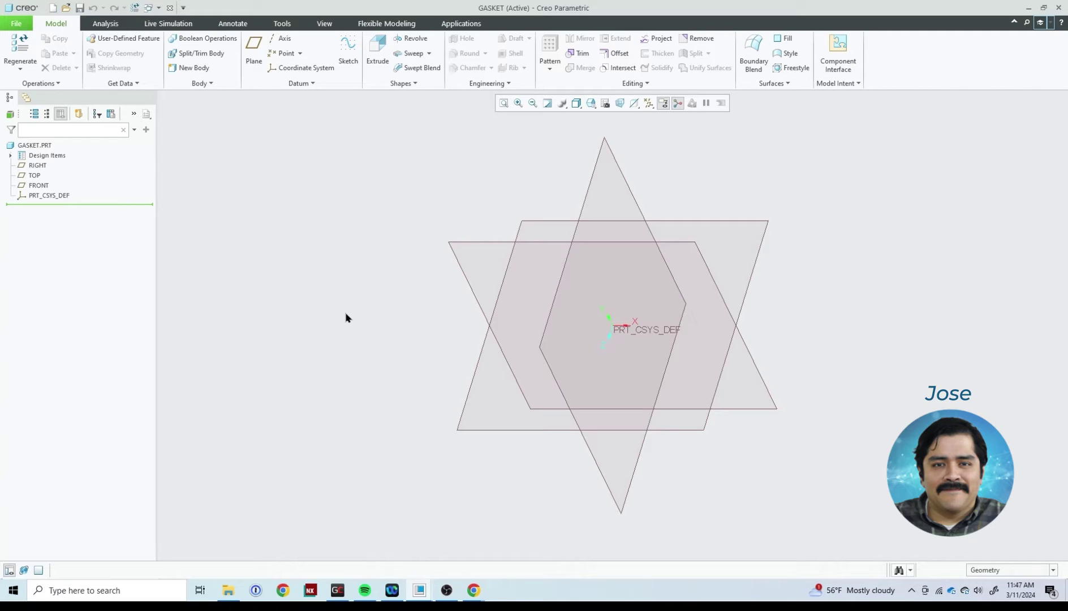
pyautogui.click(148, 8)
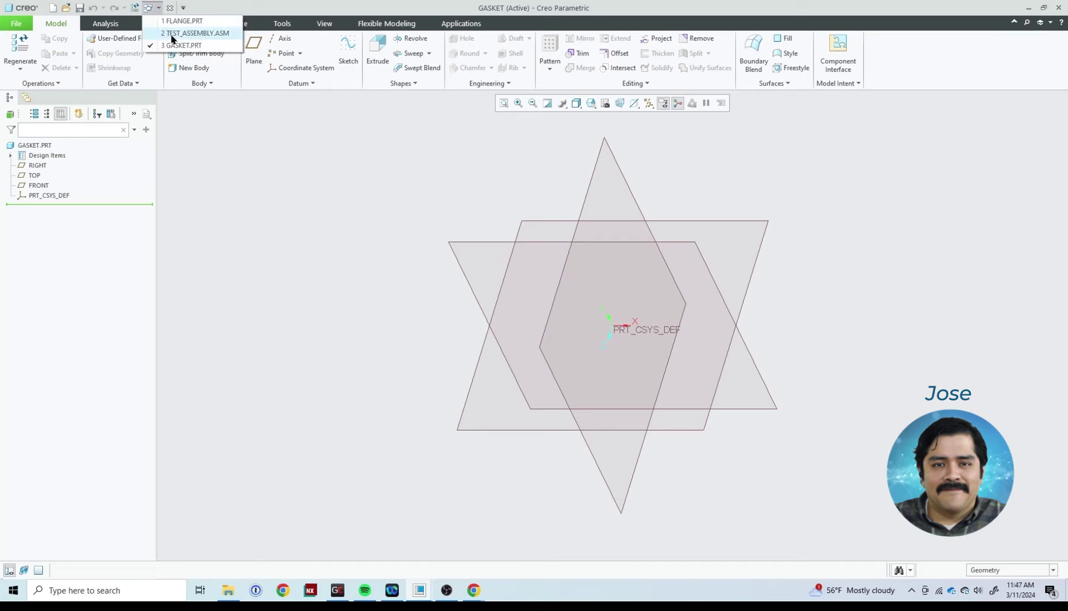
pyautogui.click(187, 47)
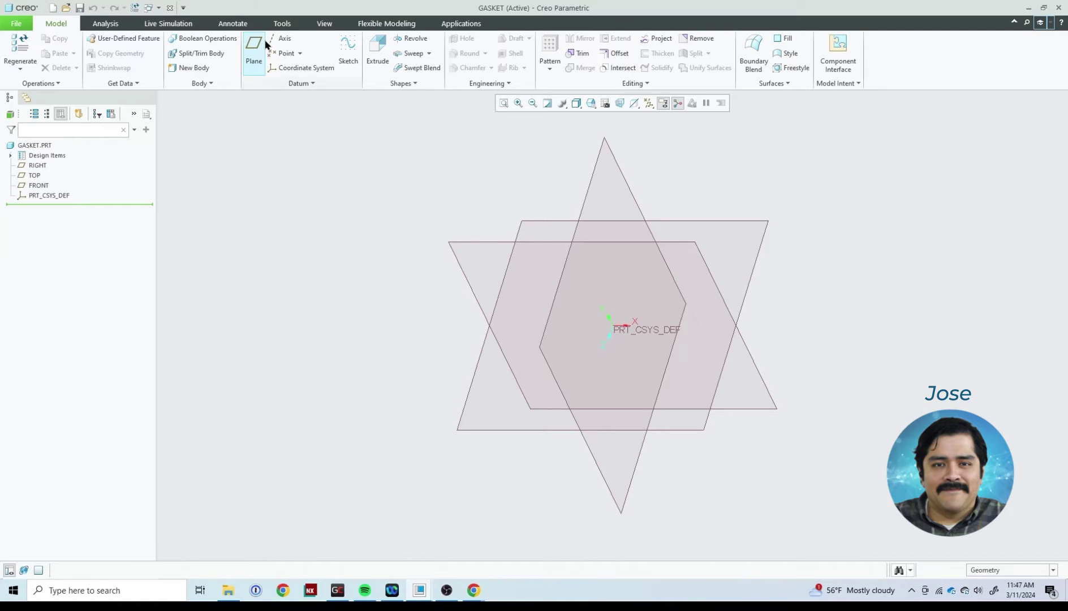
# - Add the relation bolt_circle_centerline=bolt_circle_centerline:0 to the gasket part, verify it, and widen the parameter Name column
pyautogui.click(281, 24)
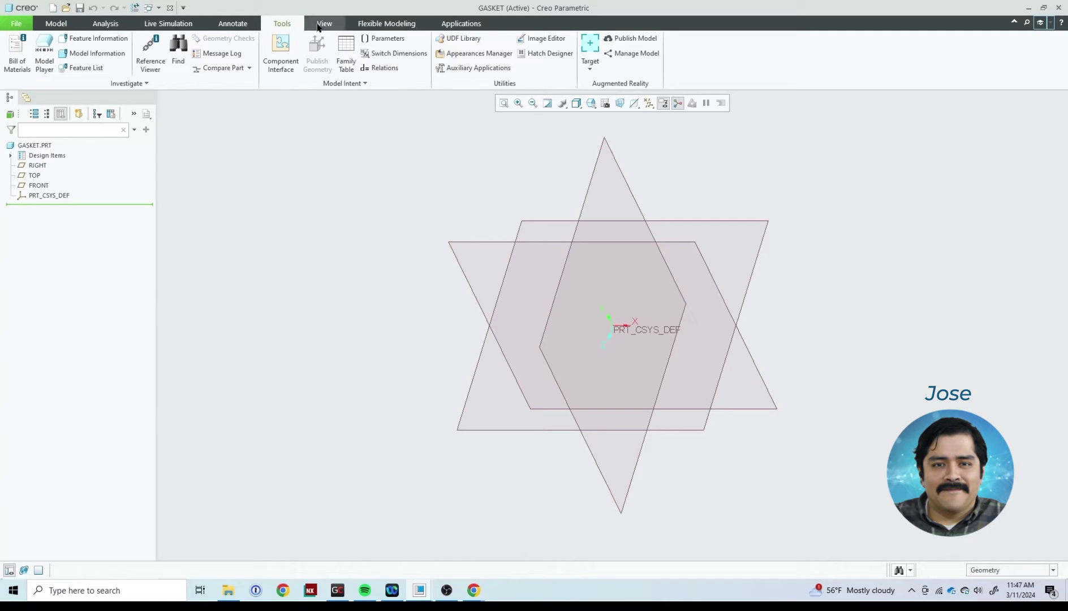
pyautogui.click(395, 68)
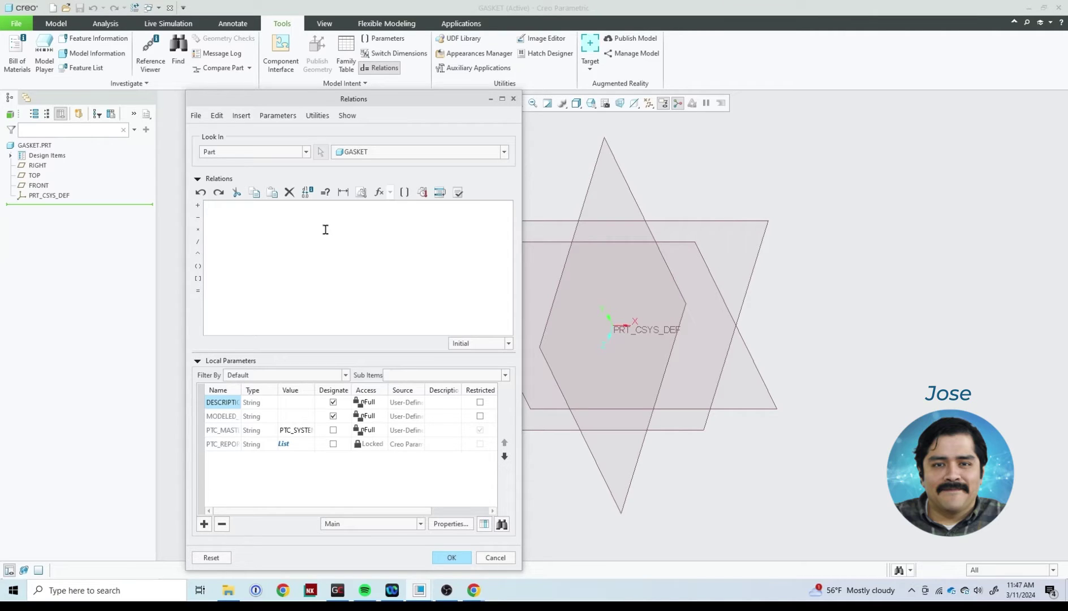
pyautogui.write('bol')
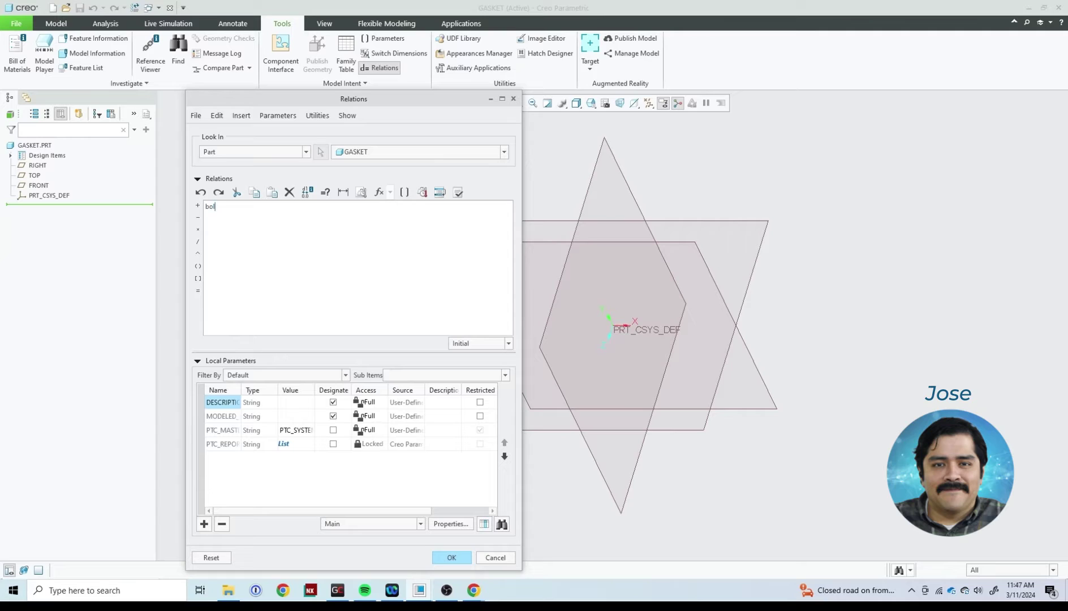
pyautogui.write('t_circle_centerline=')
pyautogui.write('bolt_circle_centerline:')
pyautogui.write('0')
pyautogui.click(458, 193)
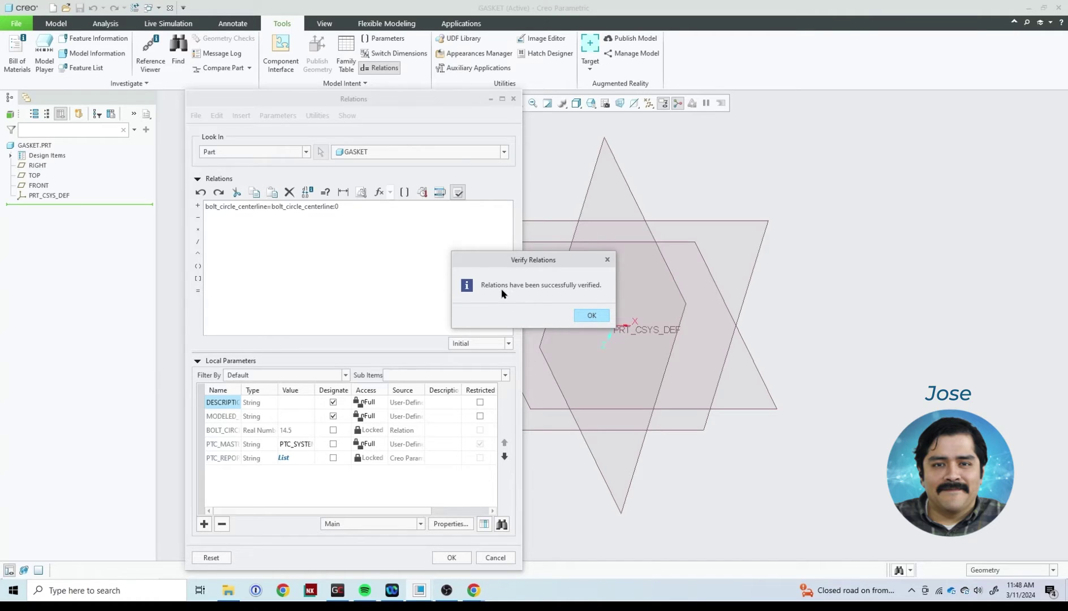
pyautogui.click(592, 315)
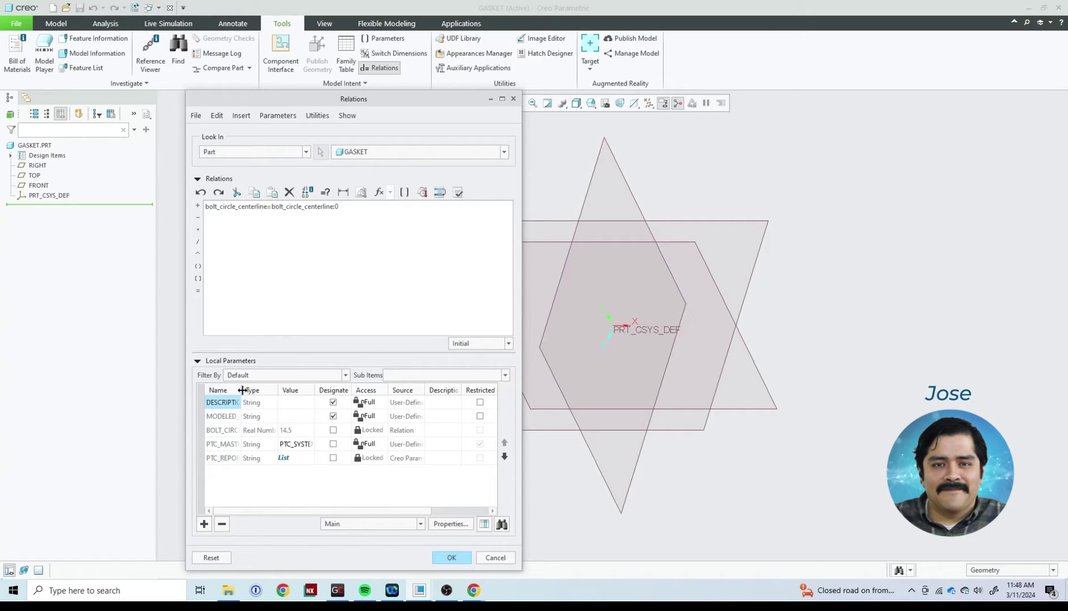
pyautogui.moveTo(242, 389); pyautogui.dragTo(317, 389)
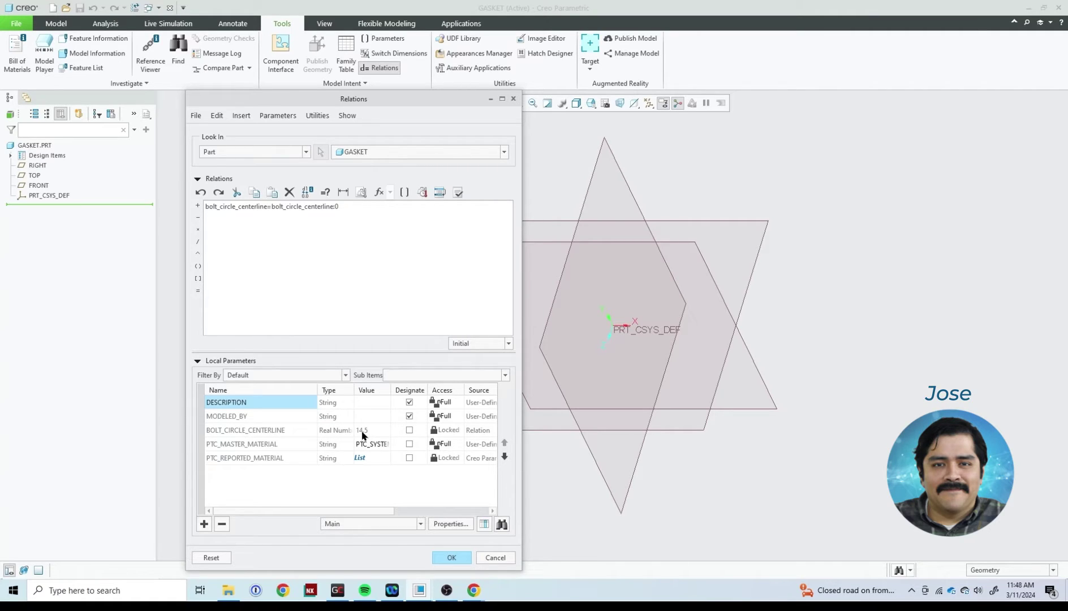
# - Add a second gasket relation, hole_diameter=hole_diameter:0, and verify the relations
pyautogui.click(392, 208)
pyautogui.write('hole_diameter')
pyautogui.write('=hole_diameter')
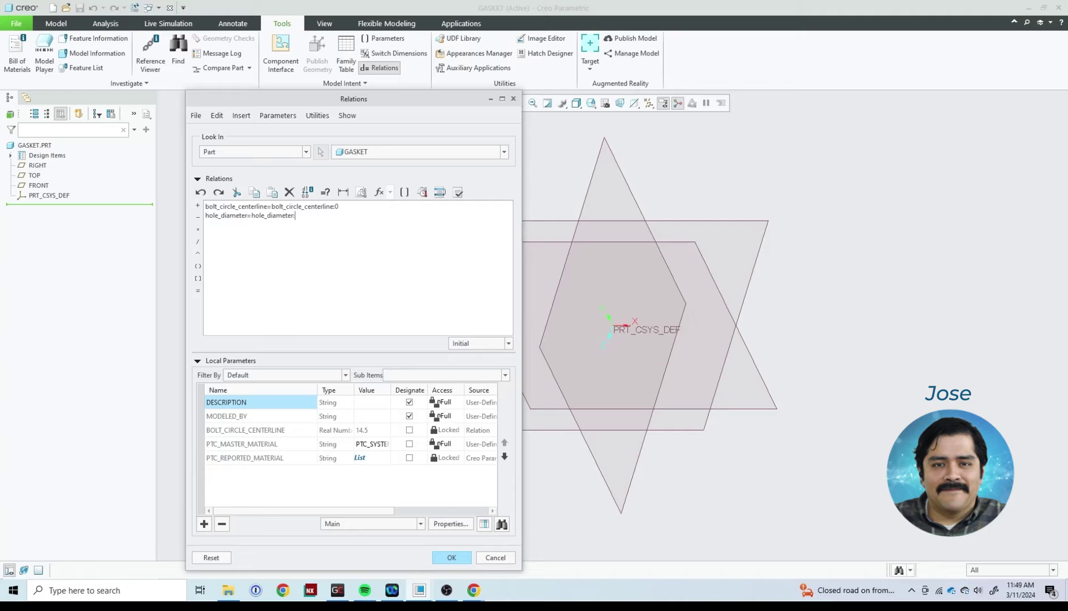
pyautogui.write(':0')
pyautogui.click(458, 193)
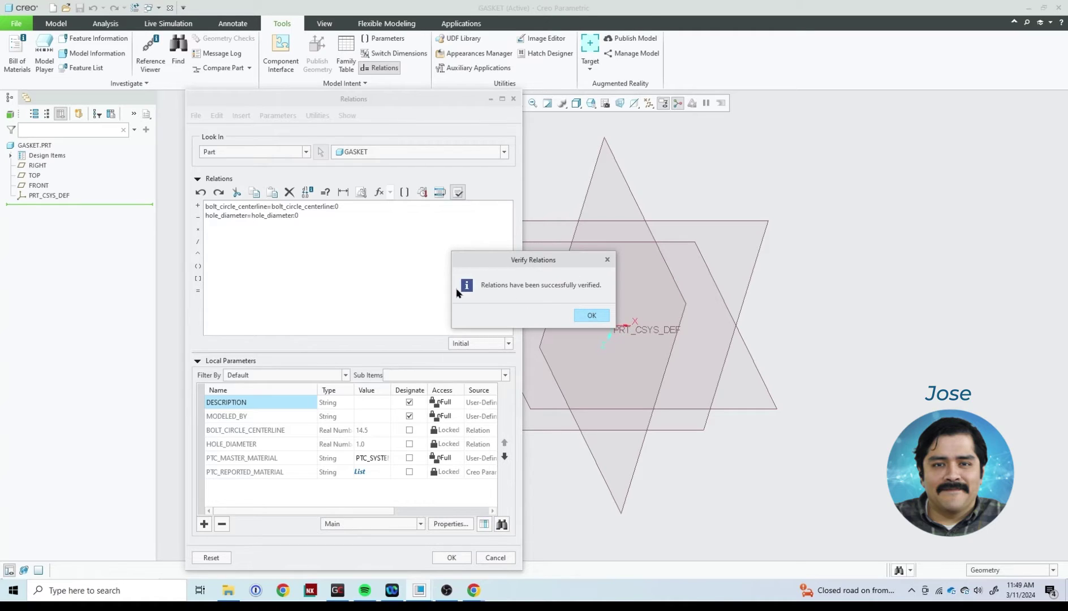
pyautogui.click(601, 314)
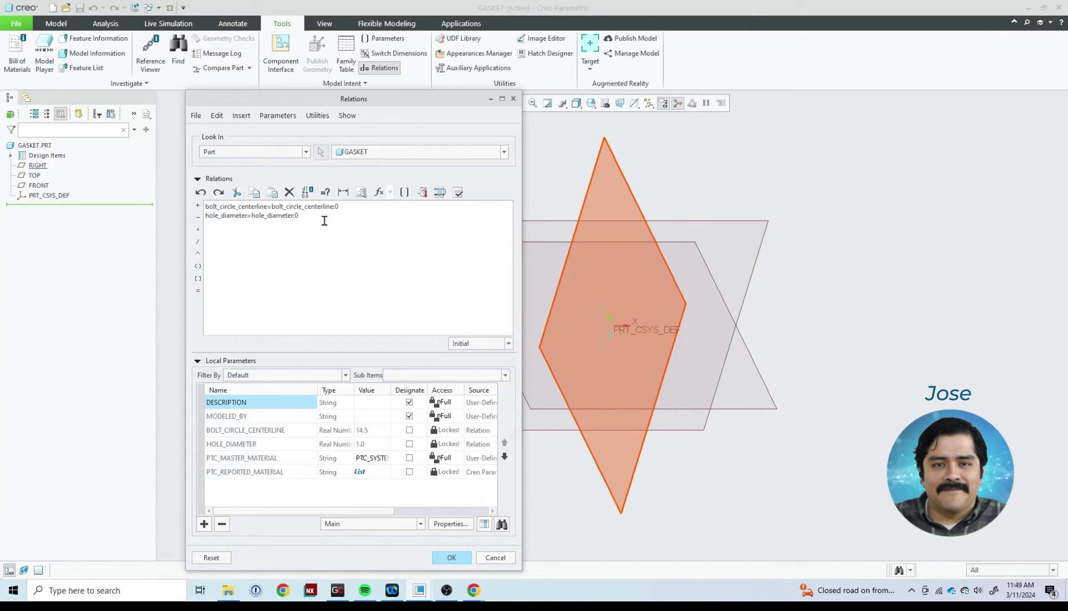
# - Add a third gasket relation, gasket_face_diameter=gasket_face_diameter:0, verify the relations, and accept them
pyautogui.write('gasket_face_diameter=gasket_face_diameter:')
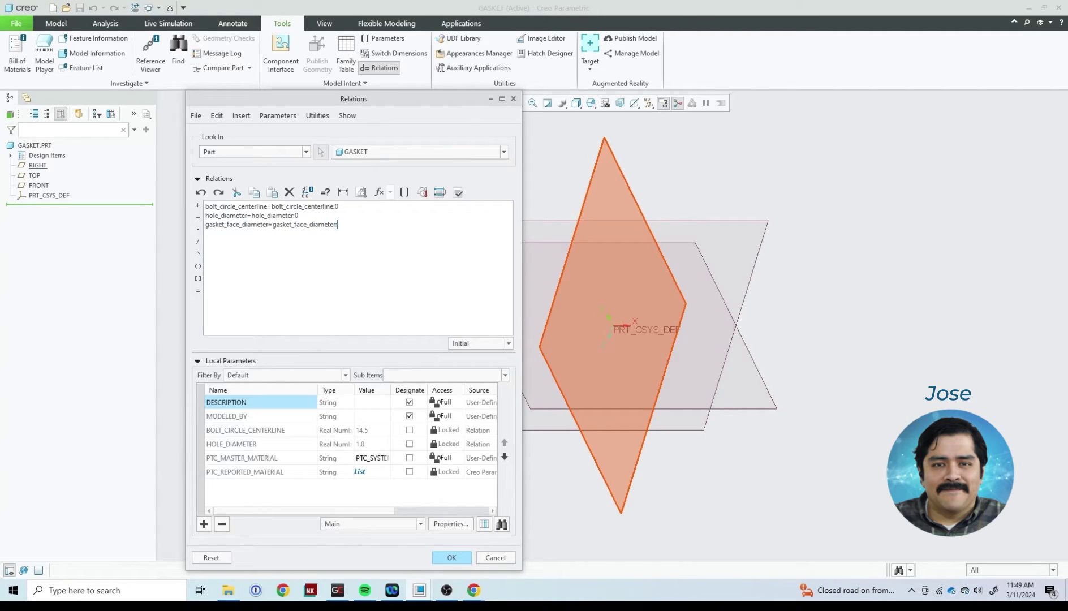
pyautogui.write('0')
pyautogui.click(455, 193)
pyautogui.click(591, 316)
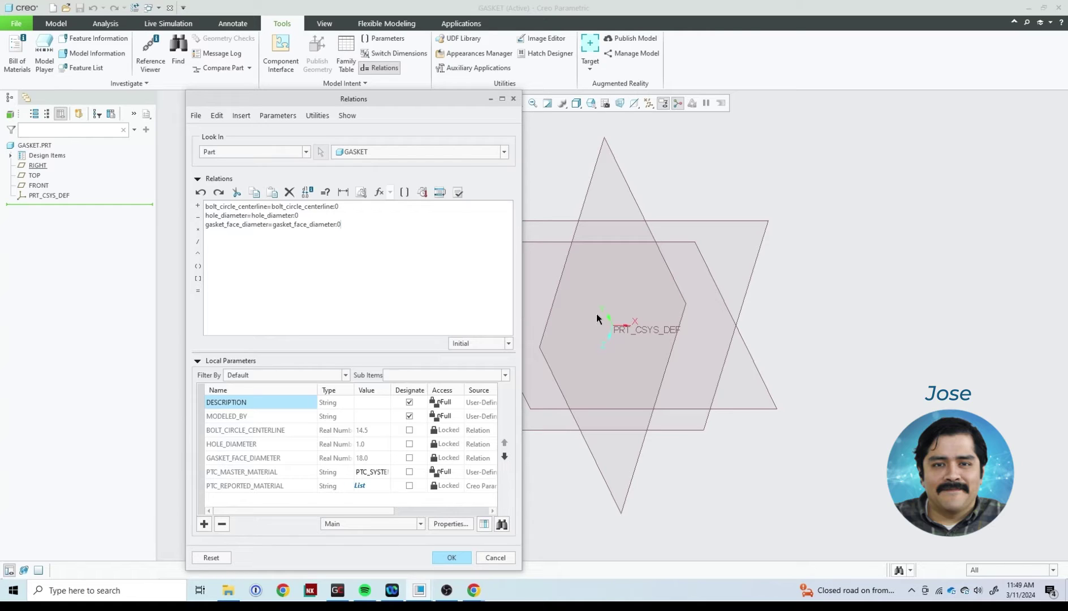
pyautogui.click(452, 557)
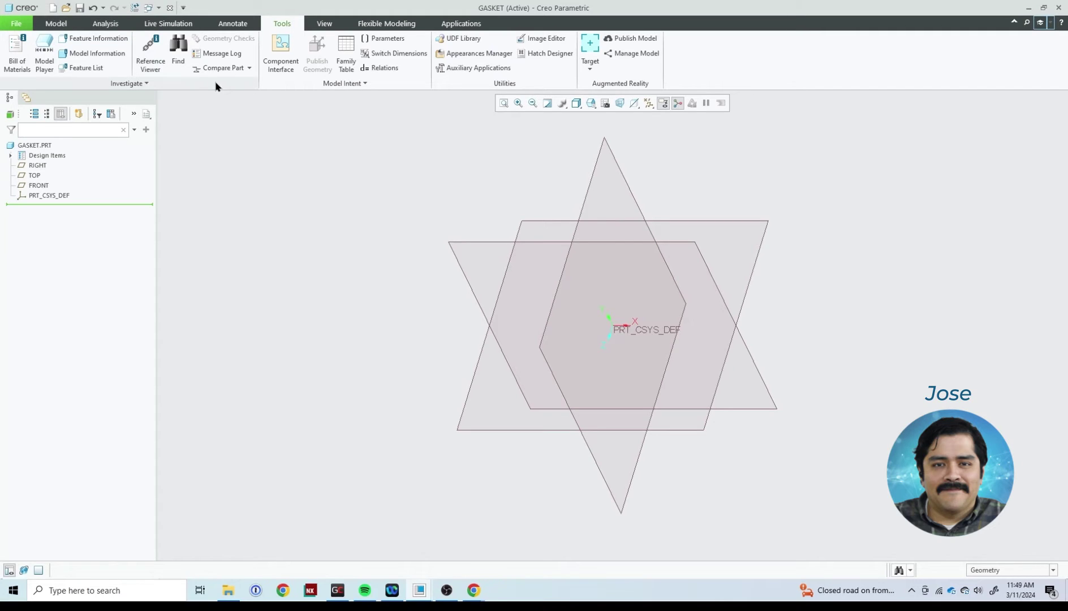
# - Start an Extrude on the FRONT plane and sketch a circle about 272.55 in diameter centred on the origin
pyautogui.click(62, 25)
pyautogui.click(377, 52)
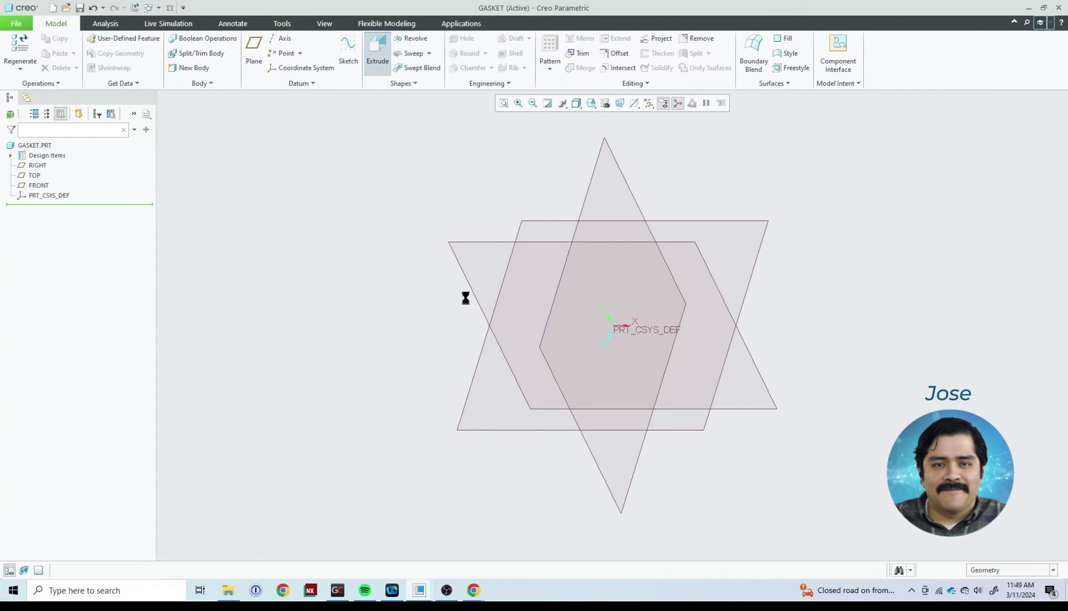
pyautogui.click(695, 244)
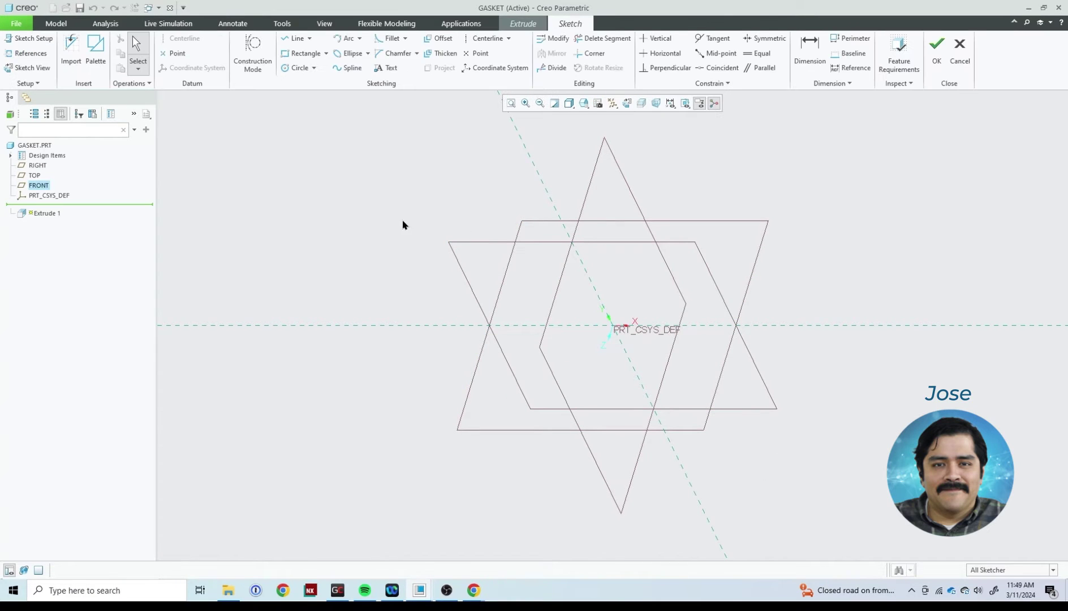
pyautogui.click(31, 68)
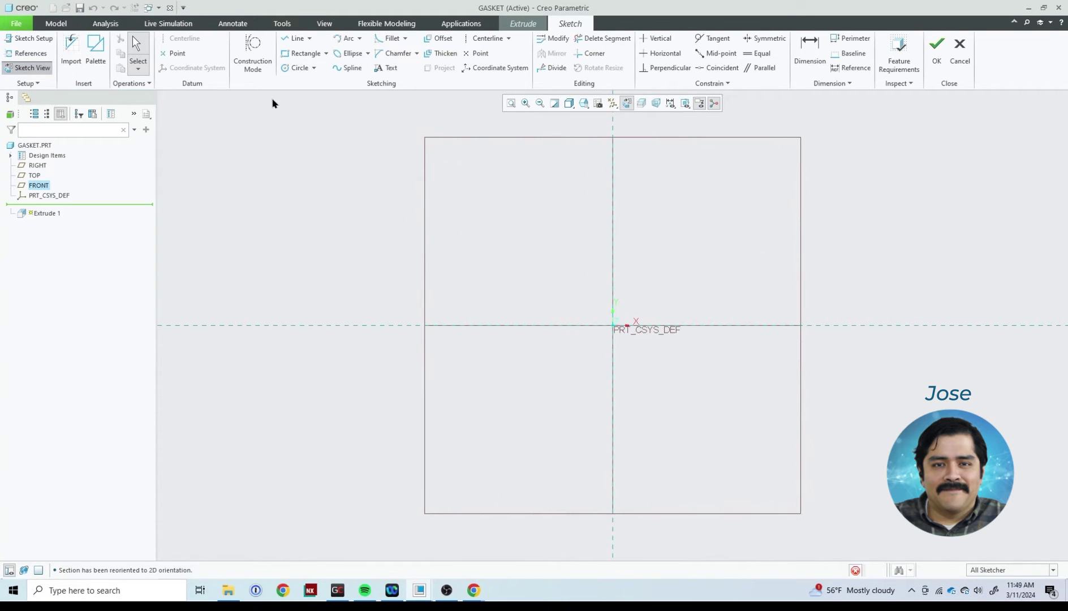
pyautogui.click(299, 68)
pyautogui.click(612, 325)
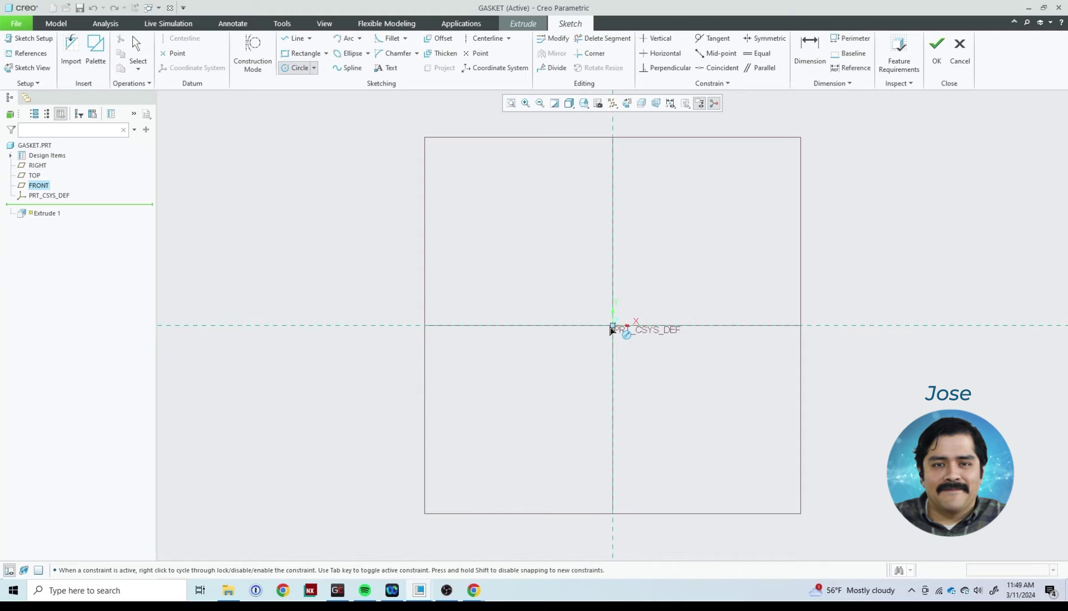
pyautogui.click(536, 267)
pyautogui.middleClick(537, 263)
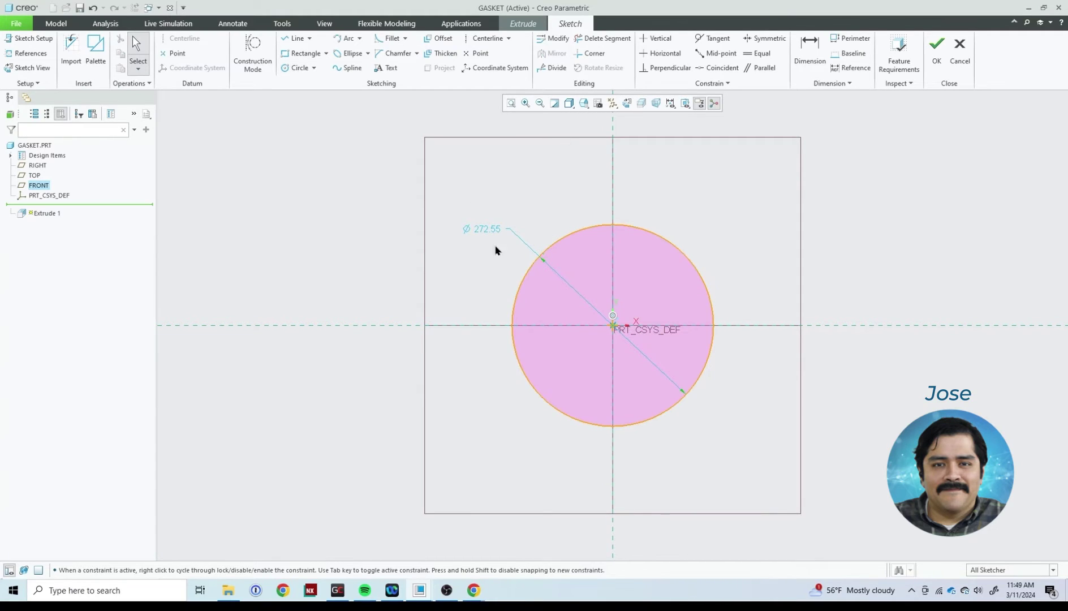
# - Set the circle's diameter to gasket_face_diameter and accept adding it as a relation
pyautogui.doubleClick(485, 228)
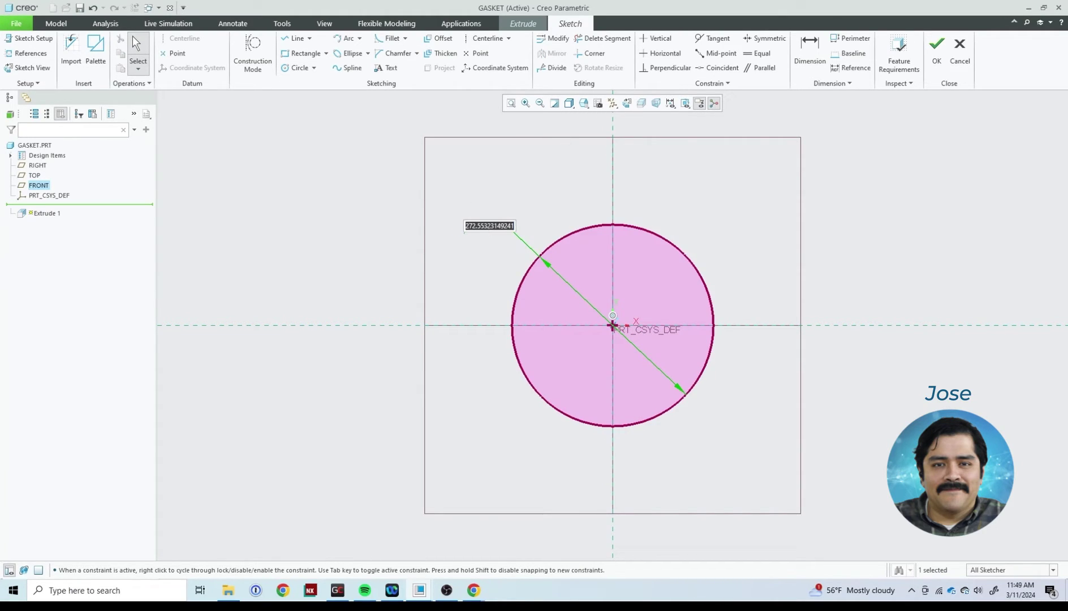
pyautogui.write('gasket_face_diameter')
pyautogui.press('Return')
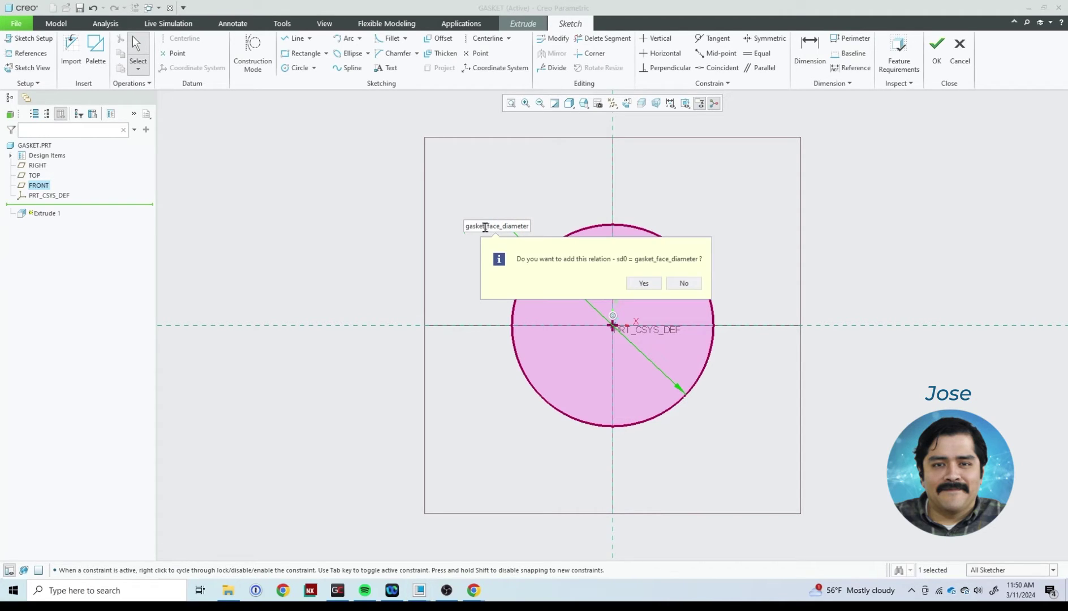
pyautogui.click(648, 282)
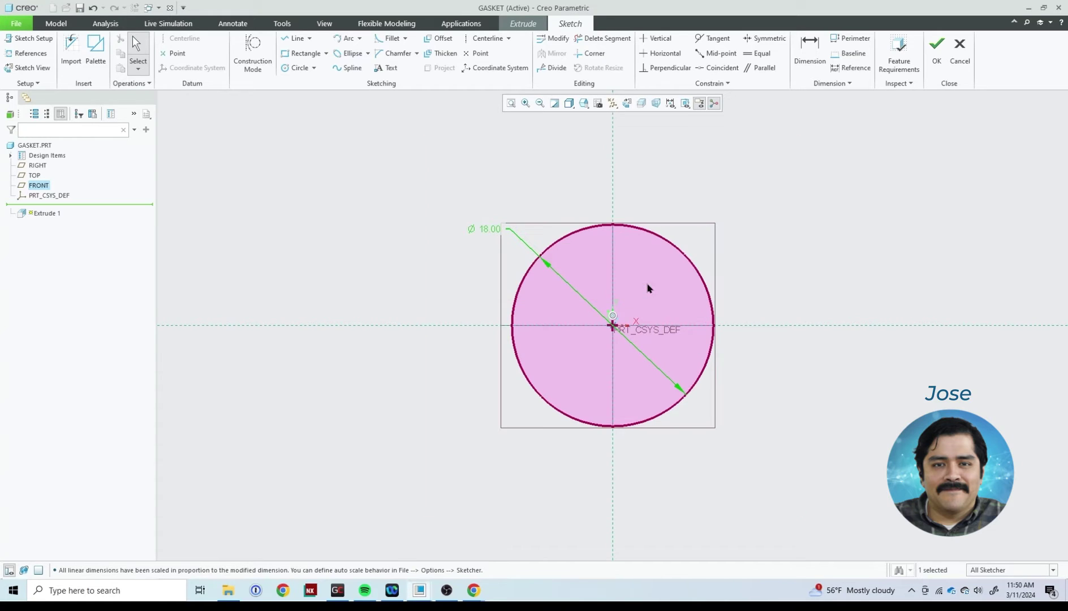
pyautogui.scroll(-4, 673, 309)
pyautogui.scroll(5, 673, 308)
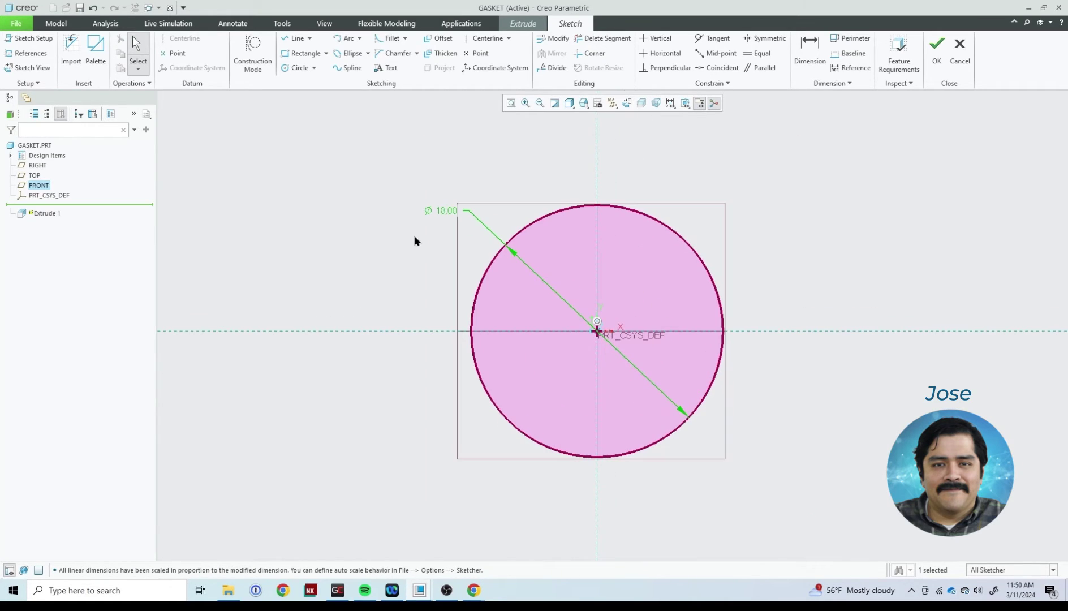
# - Finish the sketch and extrude the circle as a solid with a depth of 0.050
pyautogui.click(937, 51)
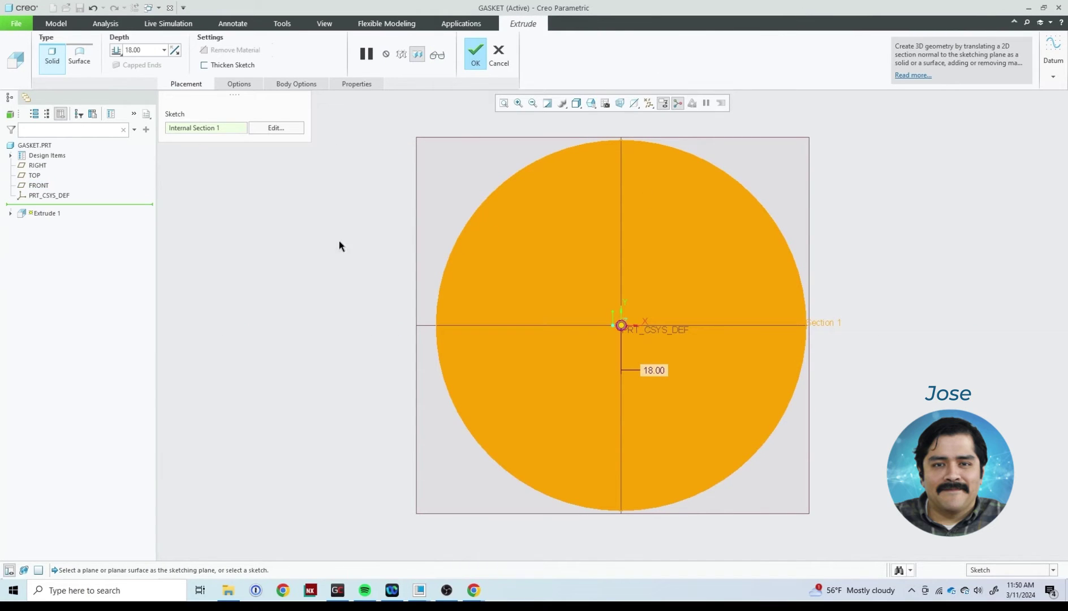
pyautogui.click(147, 49)
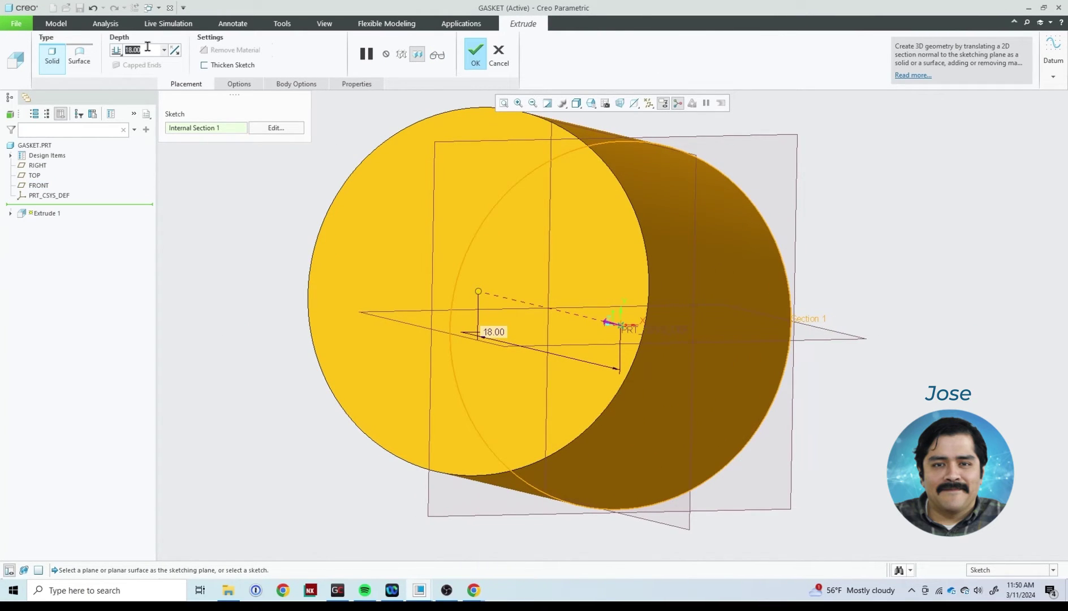
pyautogui.write('0.050')
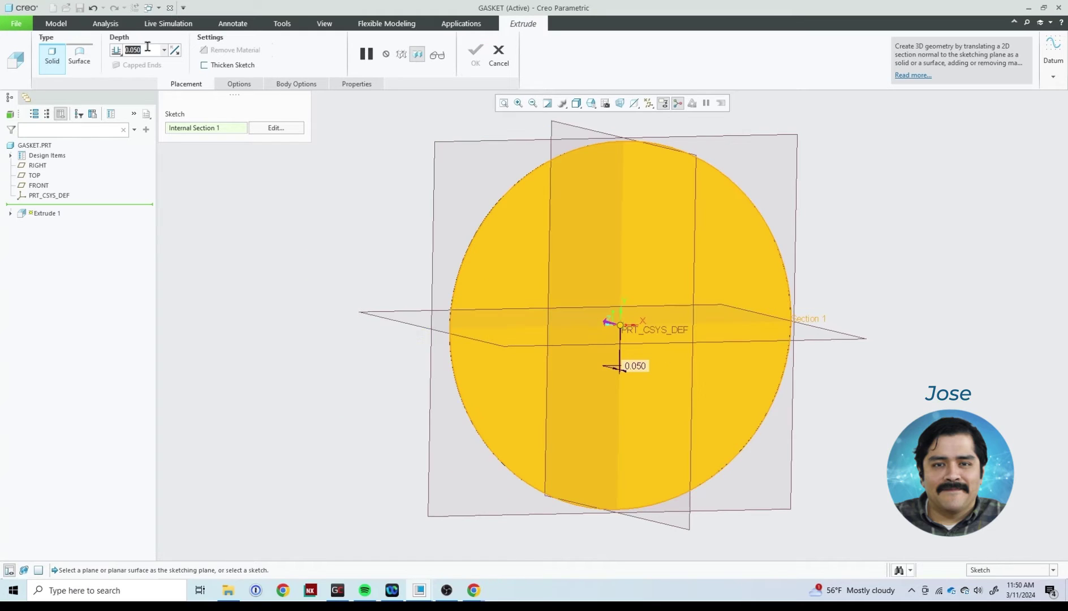
pyautogui.press('Return')
pyautogui.hotkey('ctrl', 'd')
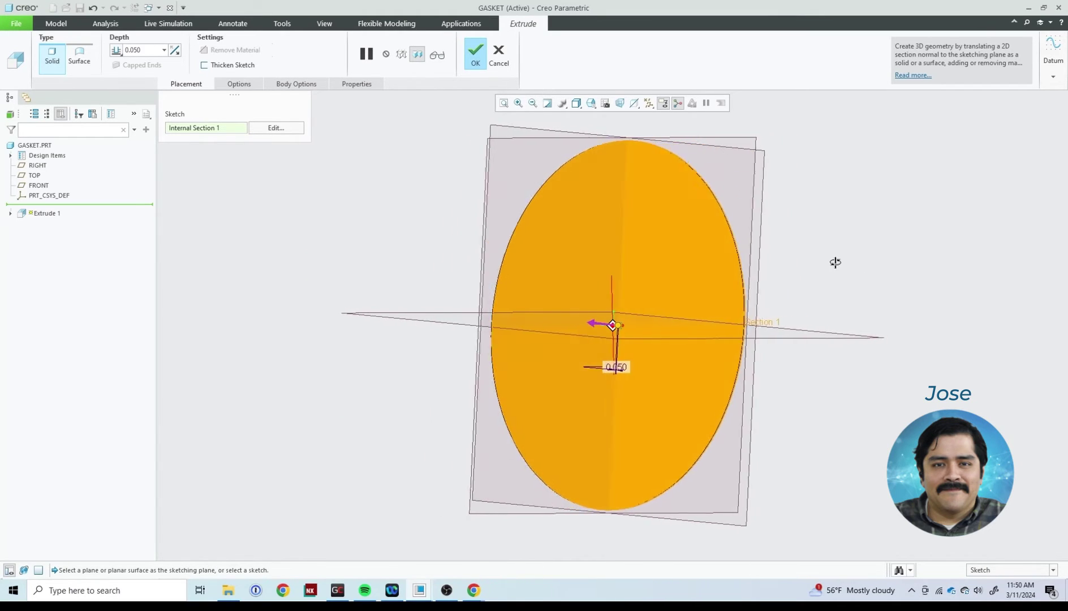
pyautogui.click(479, 53)
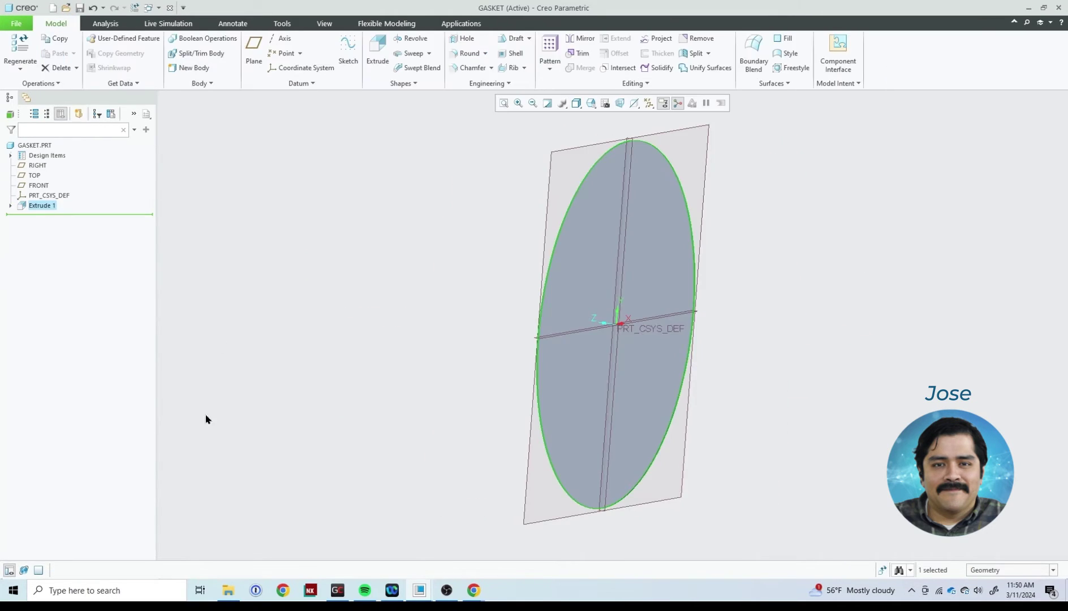
pyautogui.moveTo(374, 321)
pyautogui.mouseDown(button='middle')
pyautogui.moveTo(410, 348)
pyautogui.moveTo(358, 310)
pyautogui.mouseUp(button='middle')
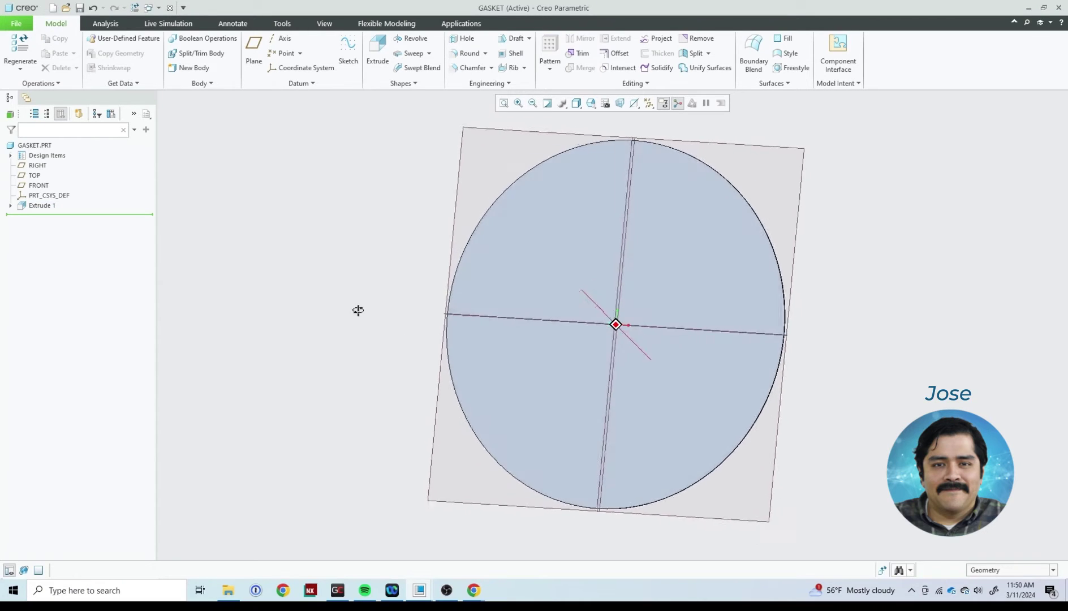
pyautogui.click(461, 38)
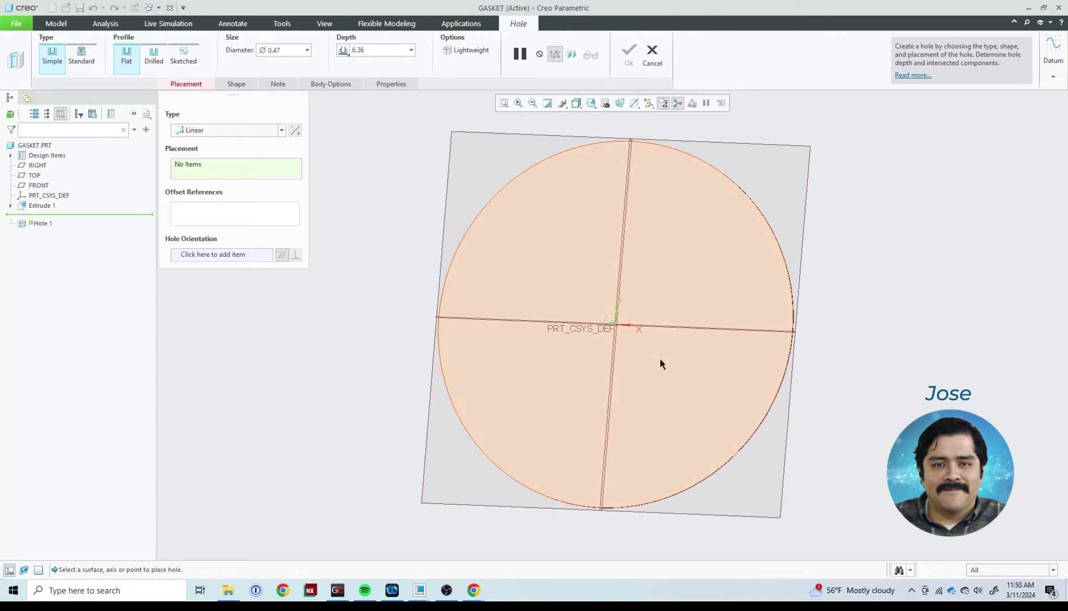
pyautogui.moveTo(662, 280); pyautogui.dragTo(671, 166, button='middle')
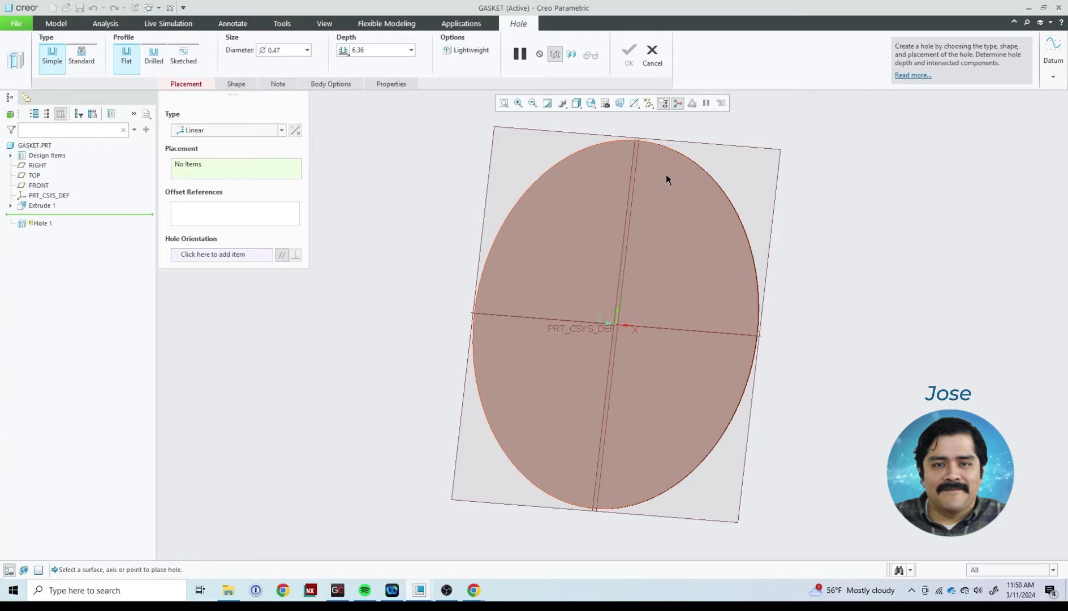
pyautogui.click(666, 179)
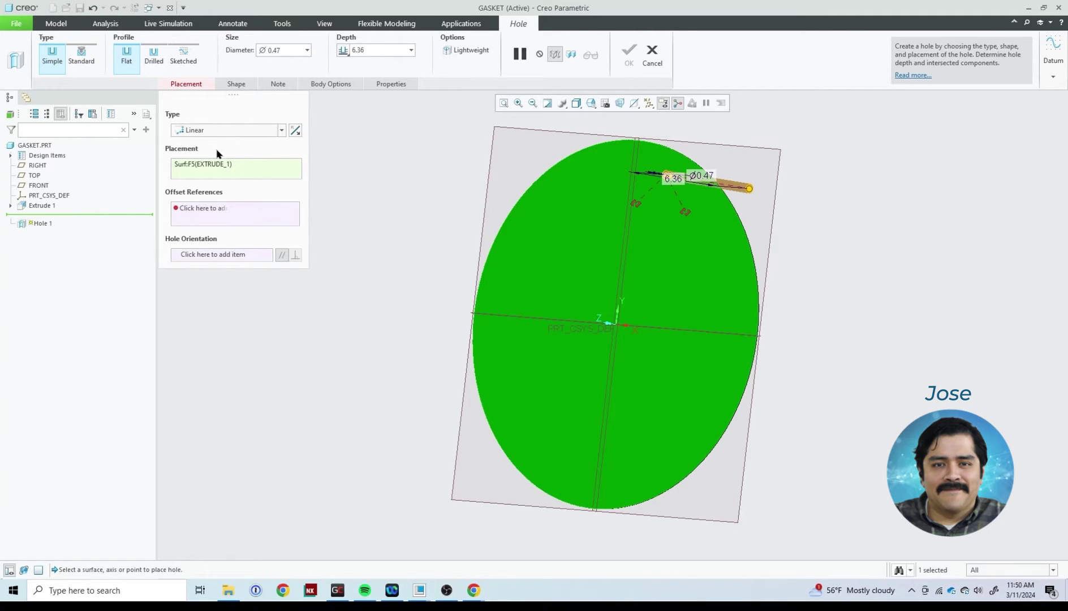
pyautogui.click(231, 131)
pyautogui.click(198, 162)
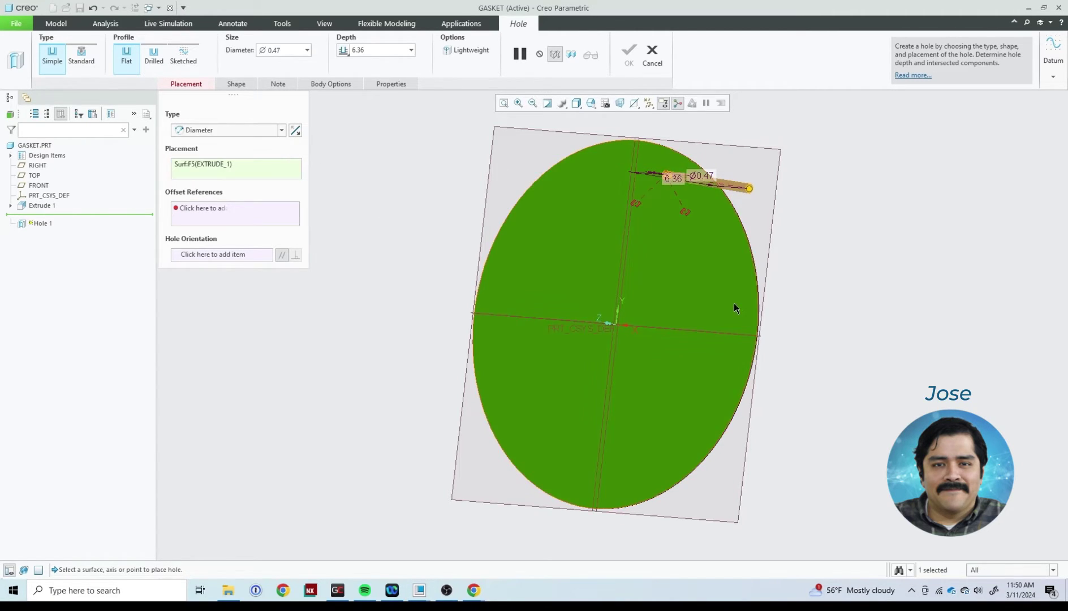
pyautogui.scroll(2, 709, 313)
pyautogui.scroll(-5, 686, 344)
pyautogui.moveTo(711, 231); pyautogui.dragTo(661, 287, button='middle')
pyautogui.scroll(-3, 622, 413)
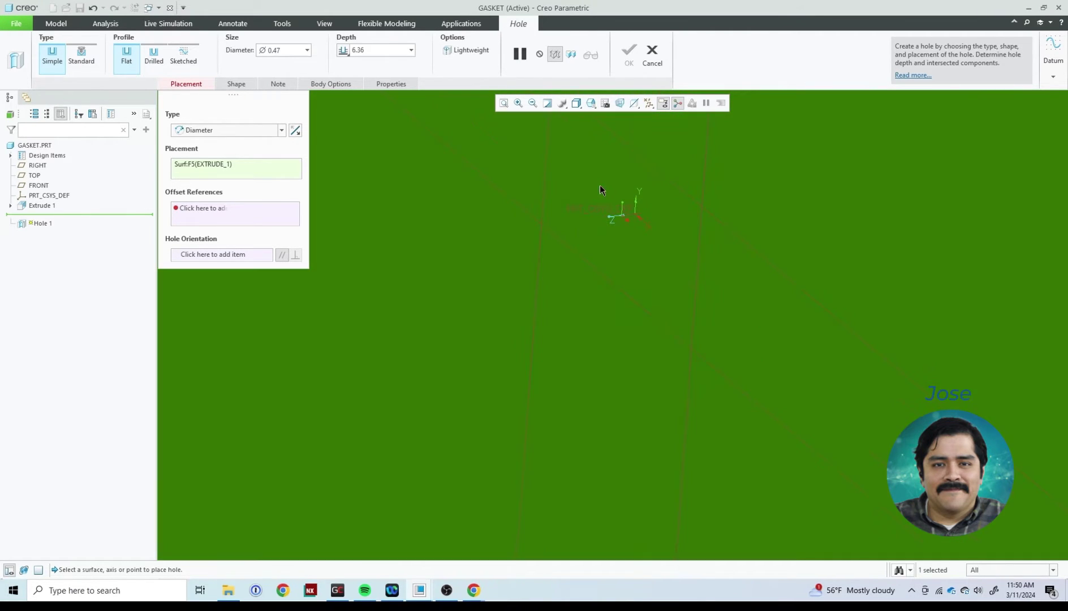
pyautogui.scroll(3, 577, 385)
pyautogui.scroll(-2, 617, 330)
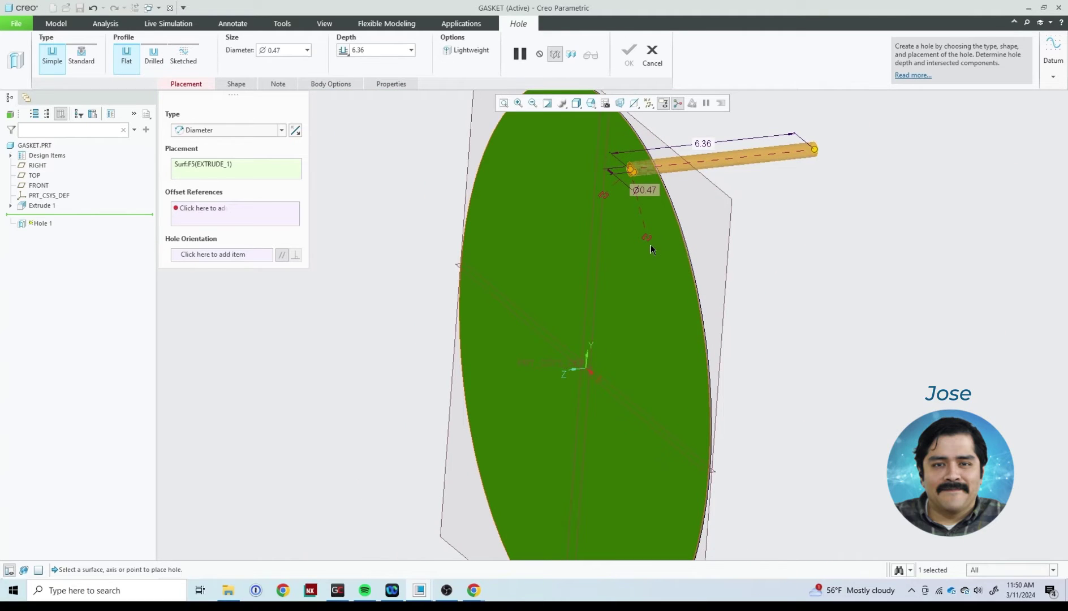
pyautogui.moveTo(648, 240); pyautogui.dragTo(619, 334)
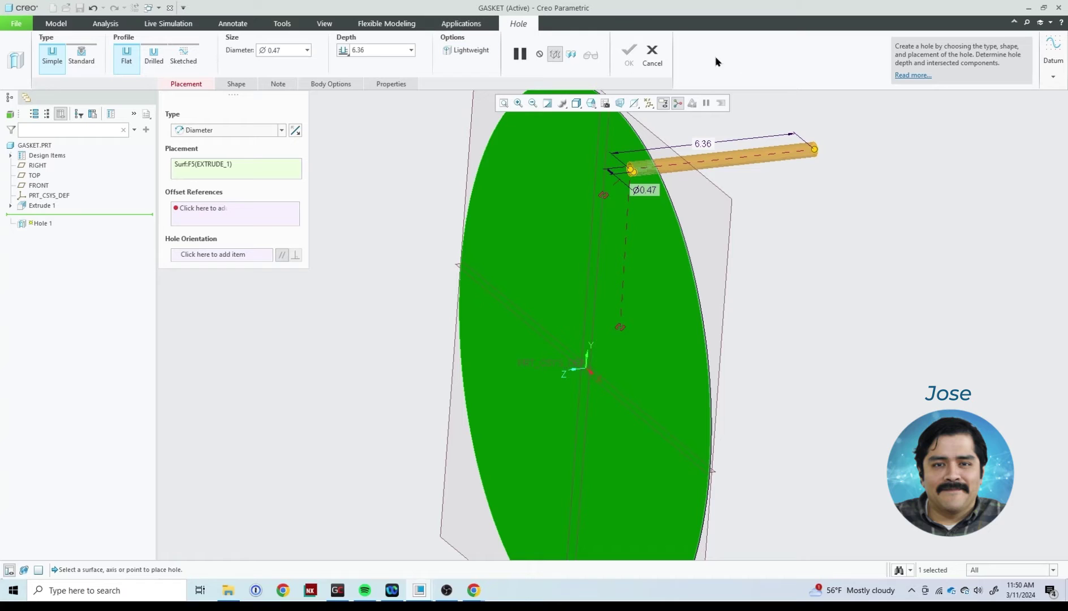
pyautogui.click(652, 54)
pyautogui.click(535, 315)
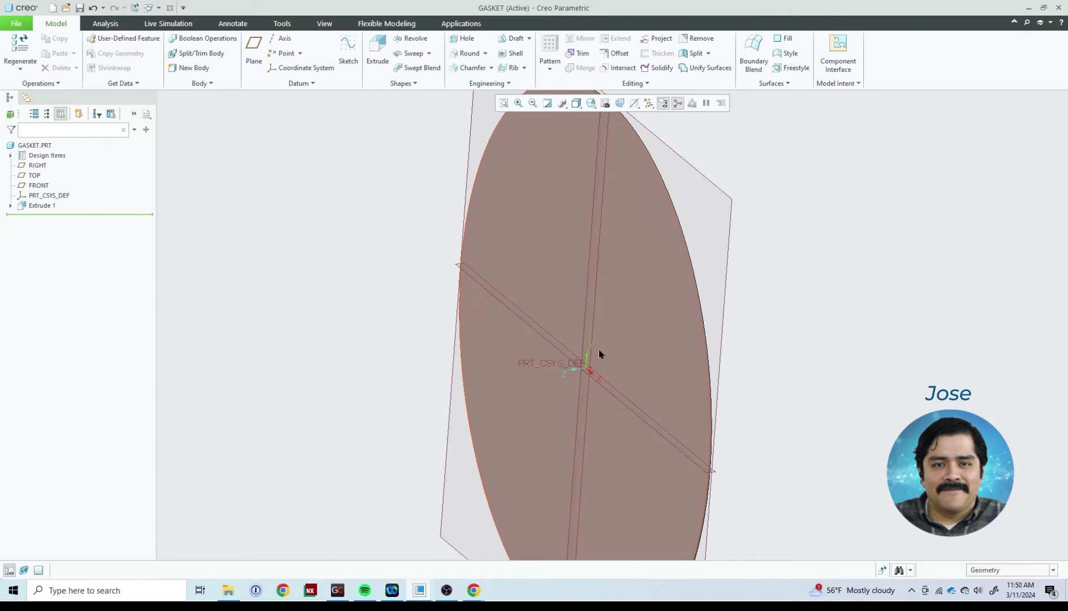
pyautogui.scroll(5, 593, 362)
pyautogui.scroll(5, 569, 362)
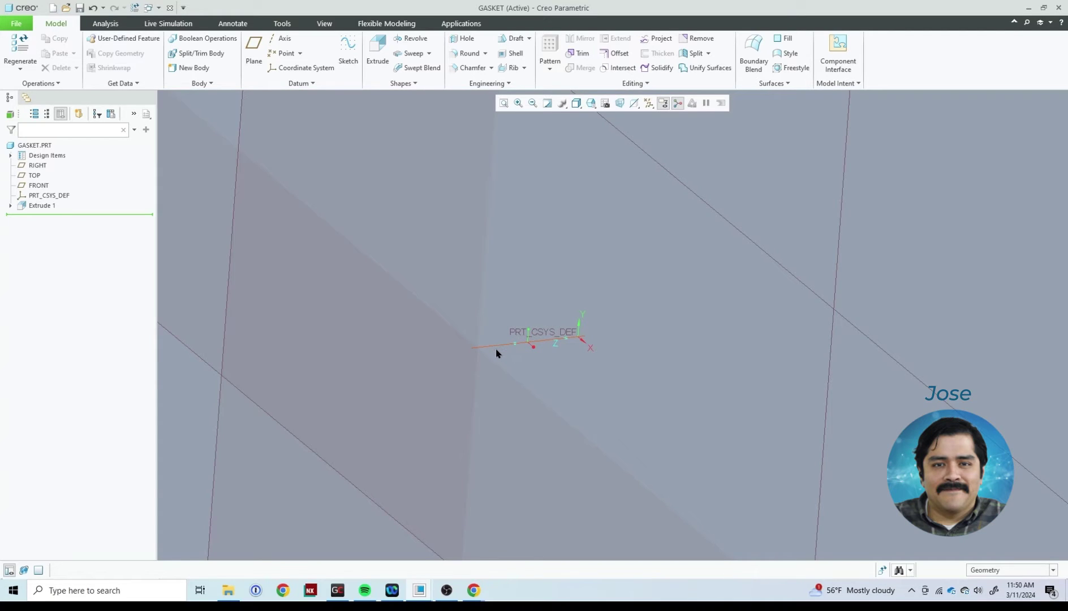
pyautogui.click(496, 353)
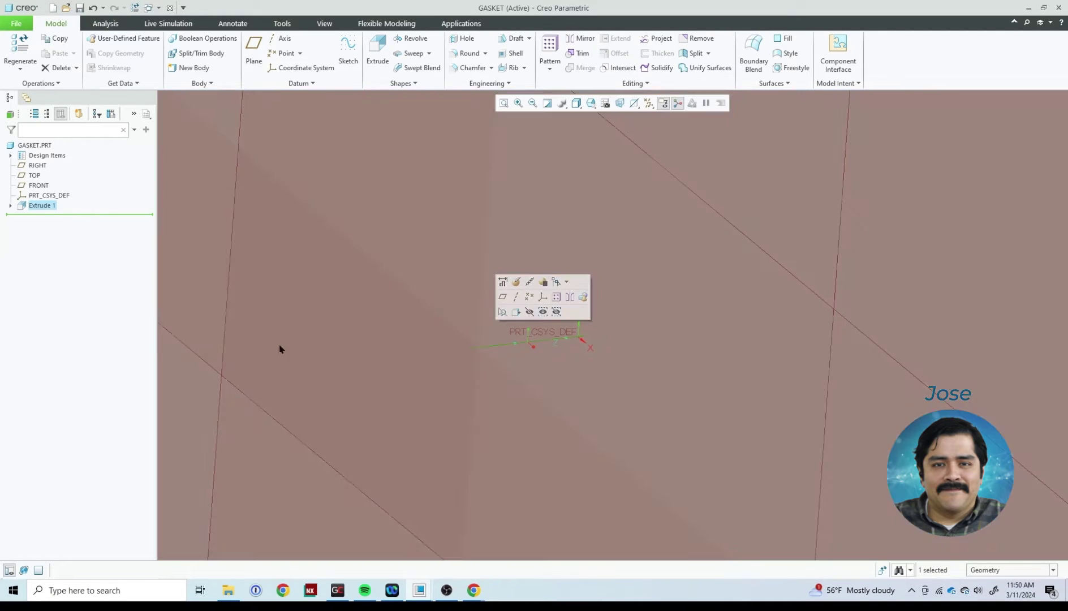
pyautogui.scroll(3, 380, 360)
pyautogui.scroll(-5, 504, 415)
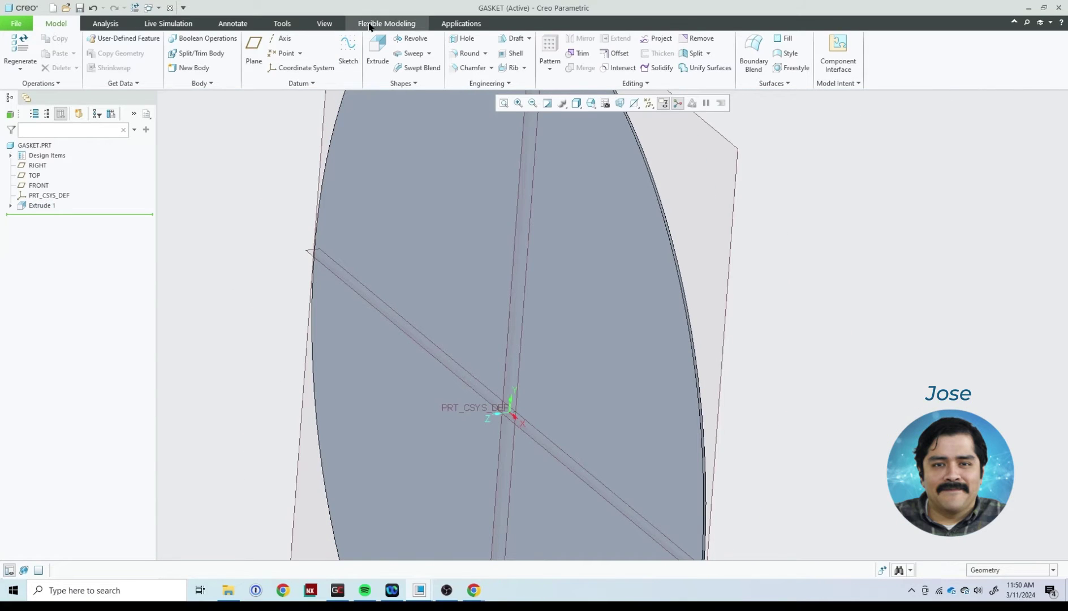
# - Start a simple hole on the gasket disc's flat face and set its placement type to Diameter
pyautogui.click(461, 37)
pyautogui.click(604, 266)
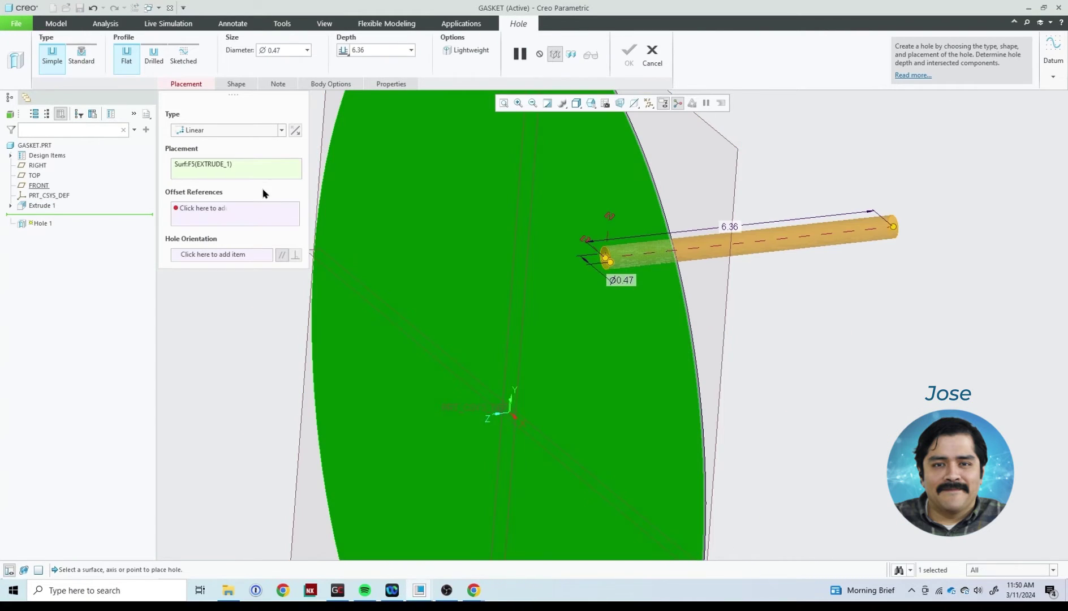
pyautogui.click(226, 130)
pyautogui.click(209, 162)
# - Assign the disc's central axis A_1 and the RIGHT plane as the hole's offset references
pyautogui.scroll(5, 527, 402)
pyautogui.scroll(3, 524, 406)
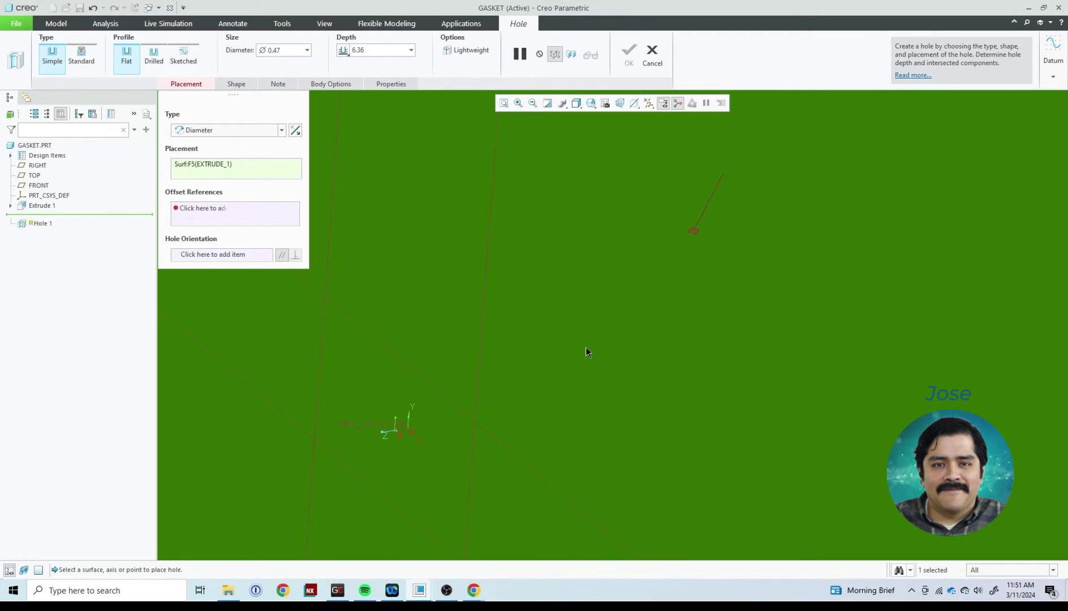
pyautogui.moveTo(698, 233); pyautogui.dragTo(387, 437)
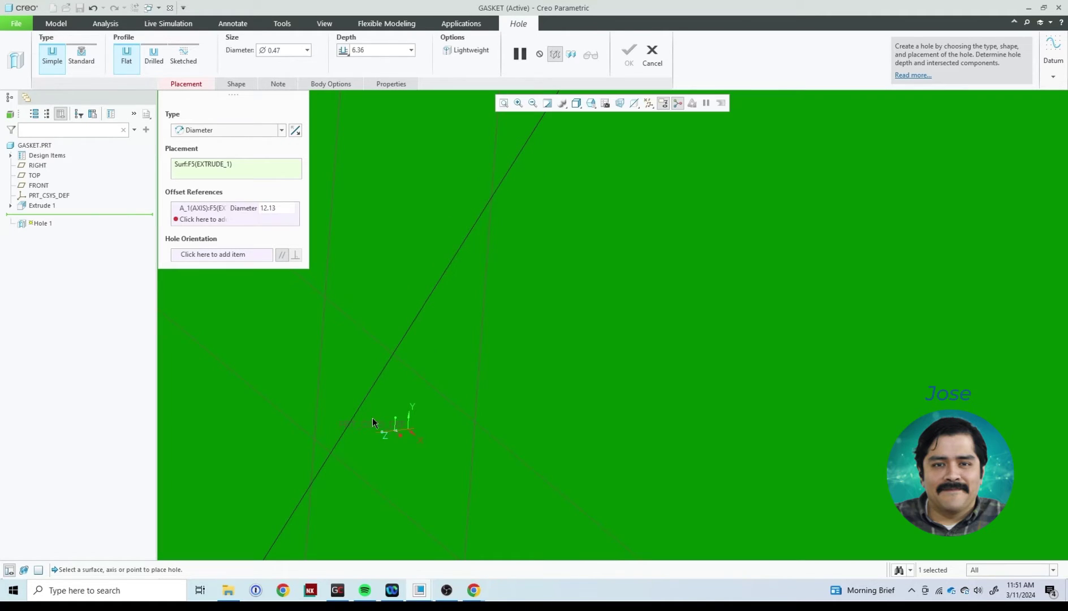
pyautogui.scroll(-5, 484, 417)
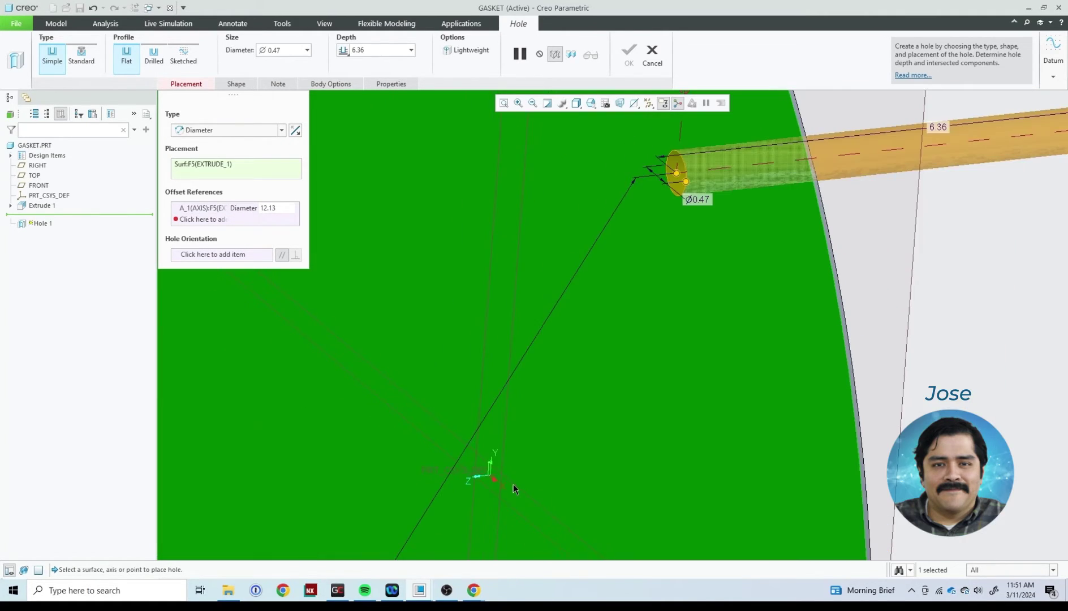
pyautogui.scroll(-3, 513, 484)
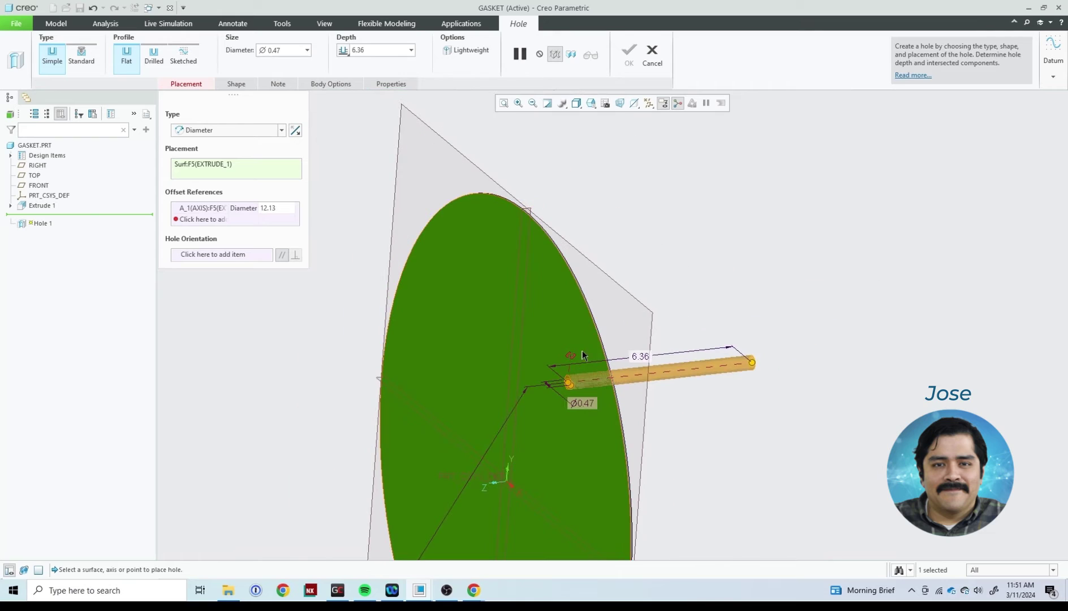
pyautogui.keyDown('ctrl'); pyautogui.click(522, 260); pyautogui.keyUp('ctrl')
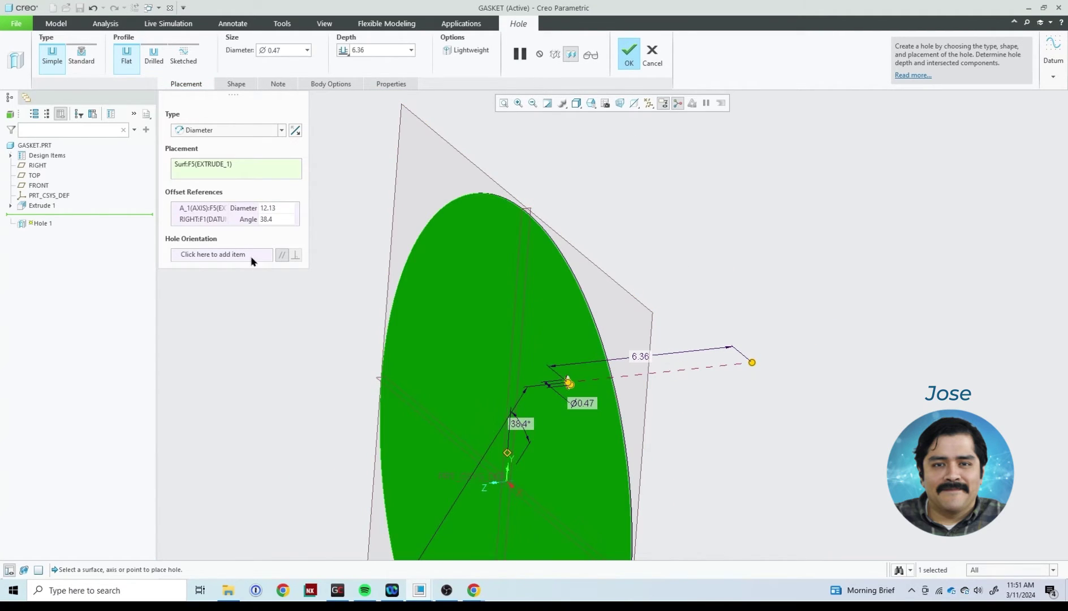
# - Set the hole's placement diameter to bolt_circle_centerline, accepting it as a feature relation, and set the angle to RIGHT to 0
pyautogui.click(272, 208)
pyautogui.write('bo')
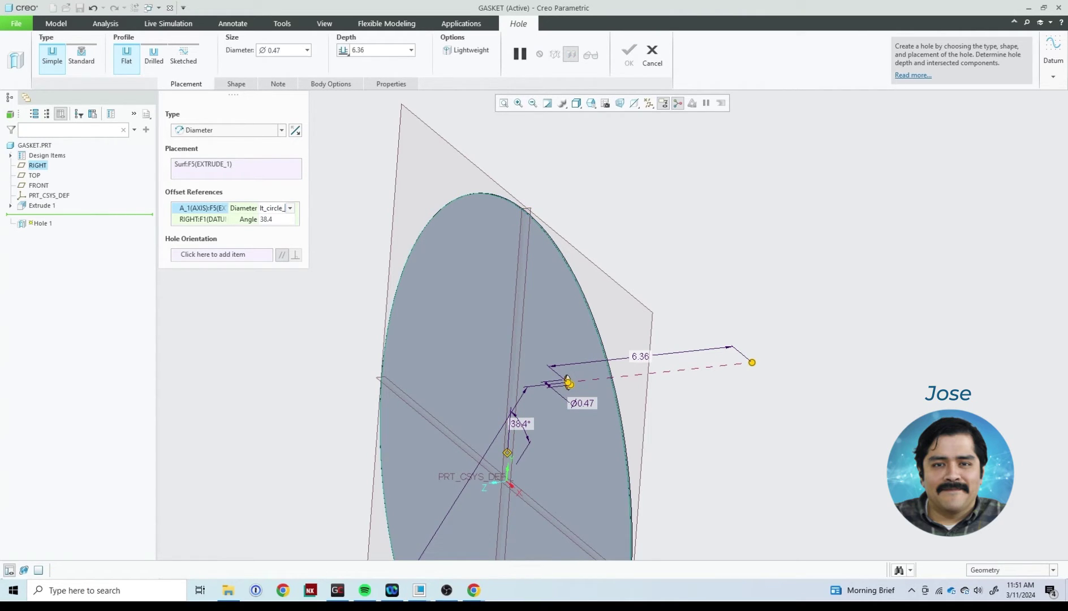
pyautogui.press('Return')
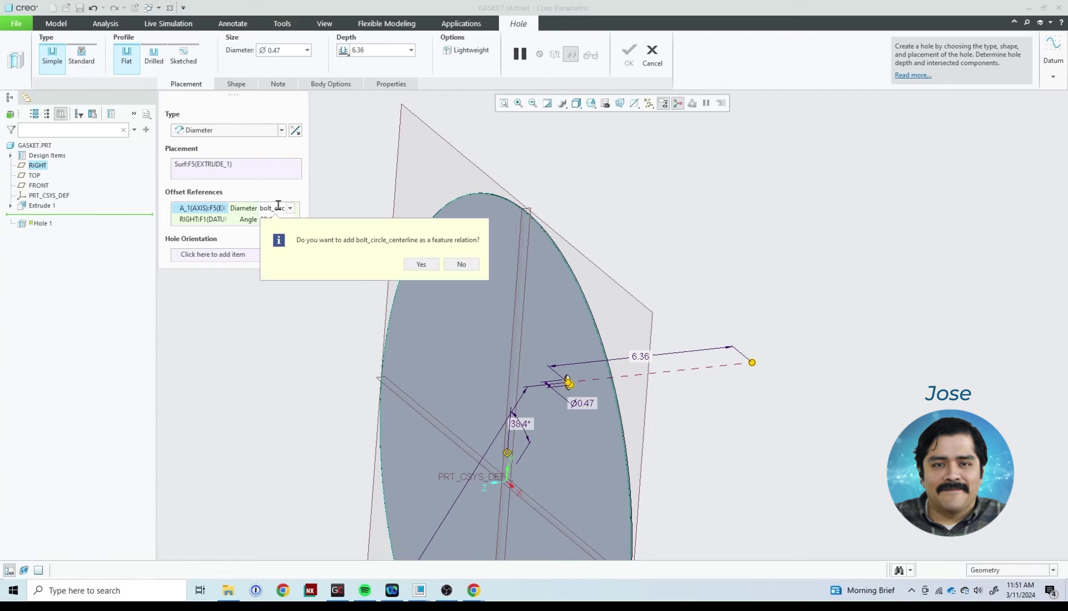
pyautogui.click(420, 264)
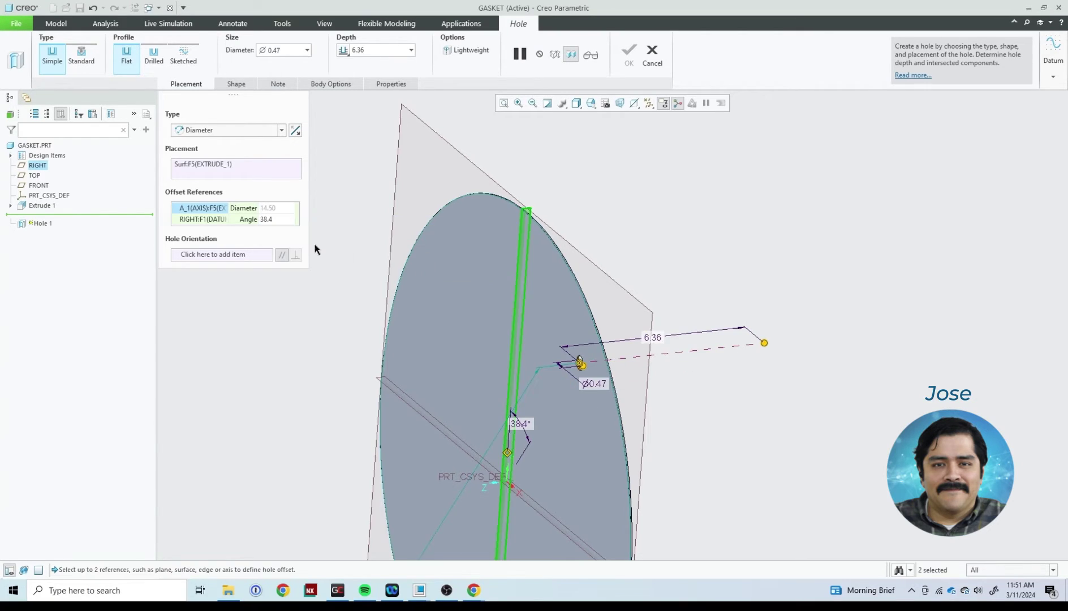
pyautogui.click(281, 218)
pyautogui.doubleClick(282, 219)
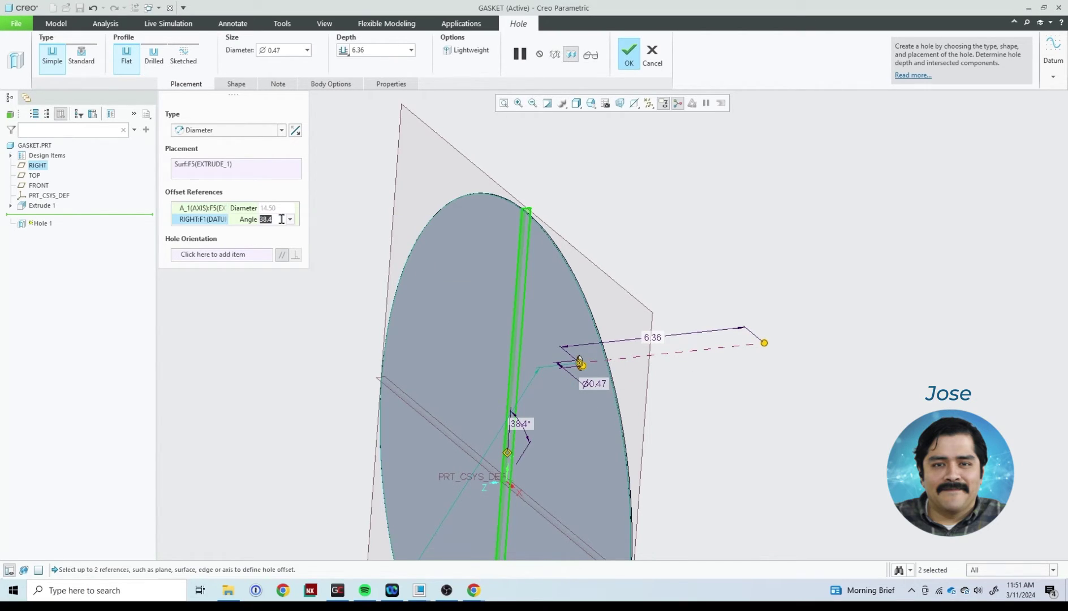
pyautogui.write('0')
pyautogui.press('Return')
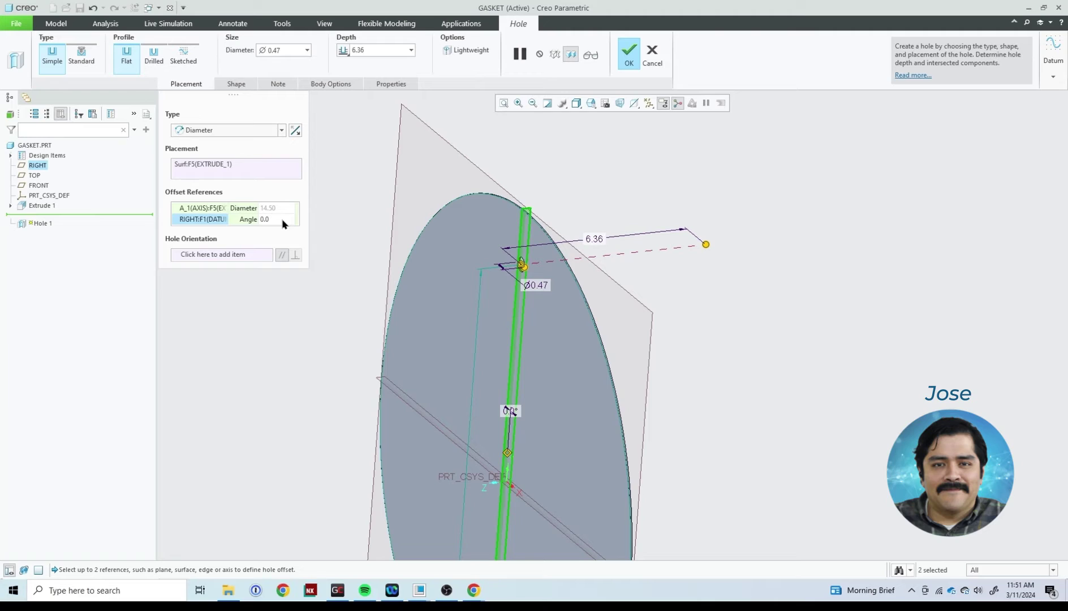
# - Set the hole's size diameter to hole_diameter and accept adding it as a feature relation
pyautogui.doubleClick(284, 50)
pyautogui.write('hole')
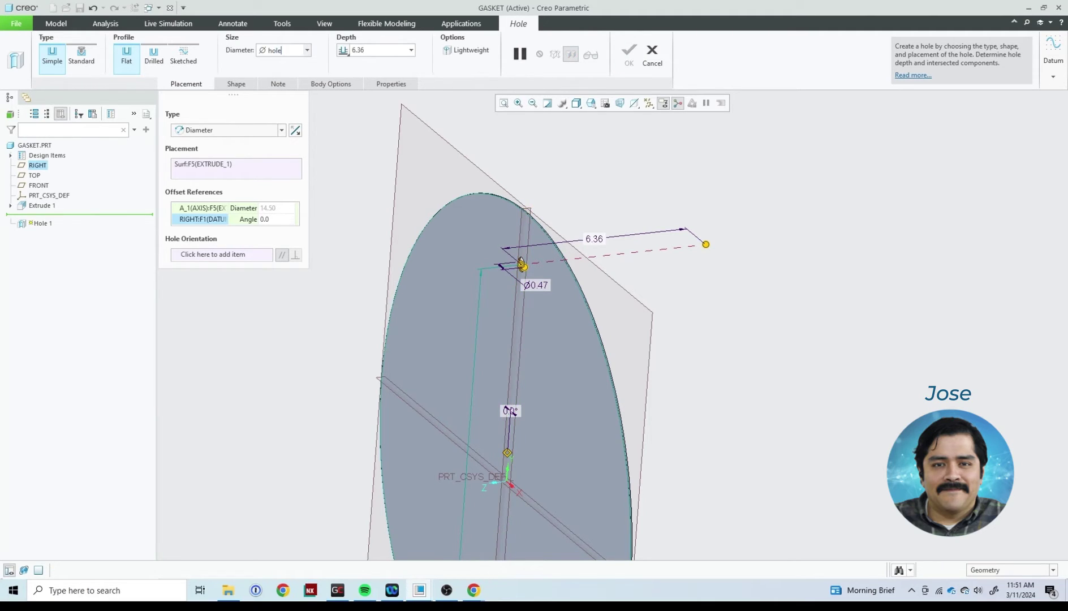
pyautogui.write('_diameter')
pyautogui.press('Return')
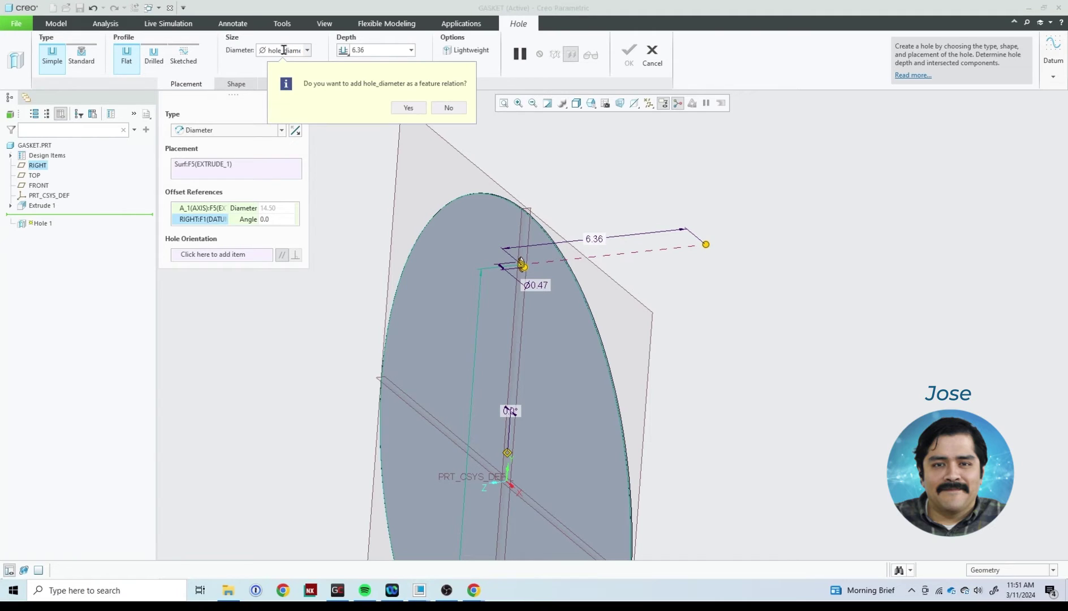
pyautogui.click(405, 106)
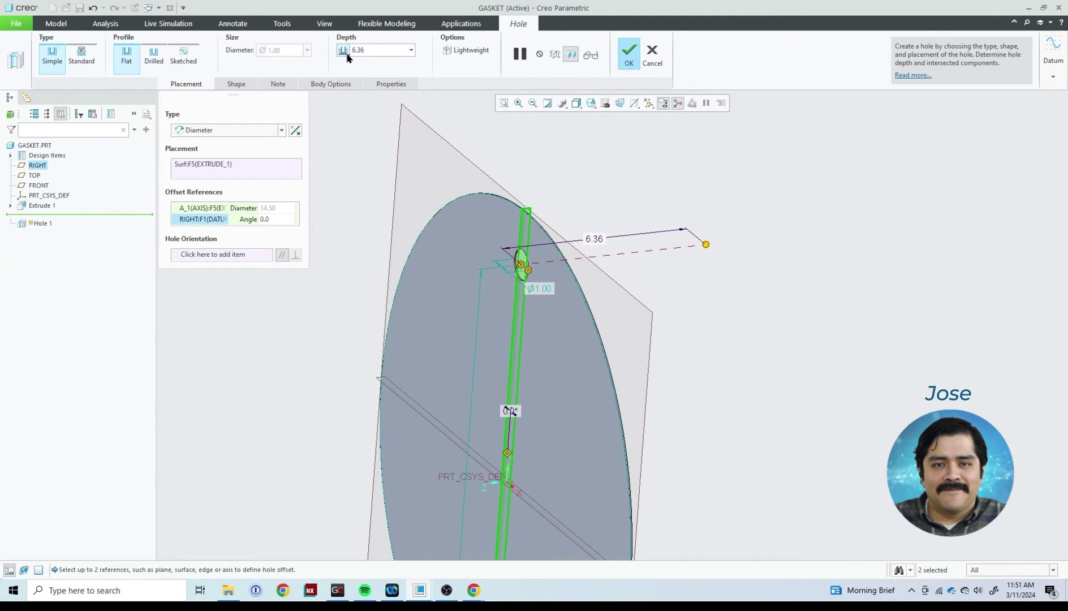
# - Set the hole's depth to Through All and complete the hole
pyautogui.click(411, 49)
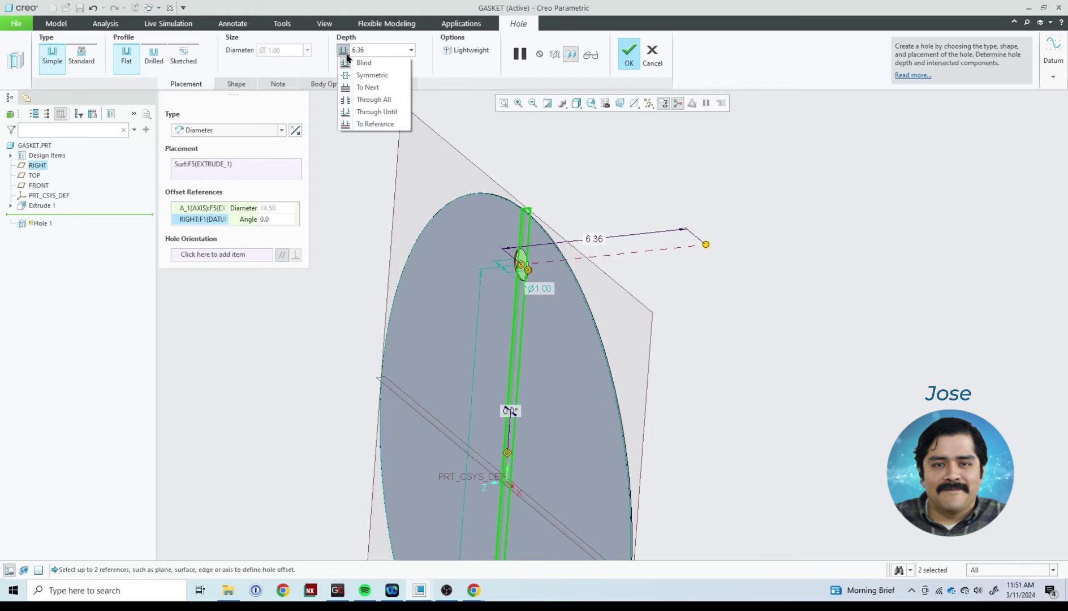
pyautogui.click(385, 112)
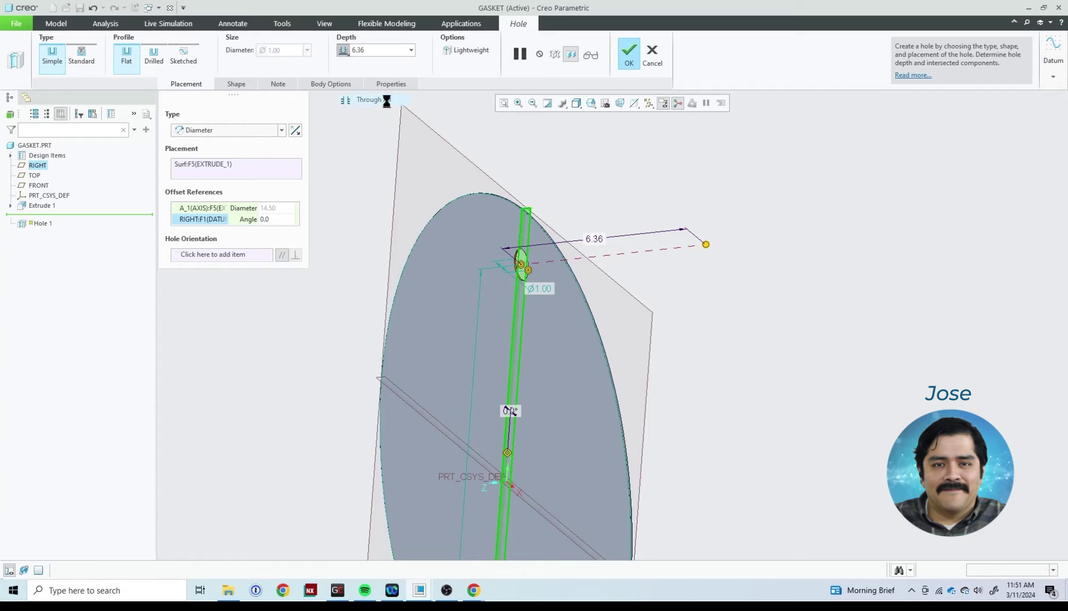
pyautogui.moveTo(591, 157); pyautogui.dragTo(618, 164, button='middle')
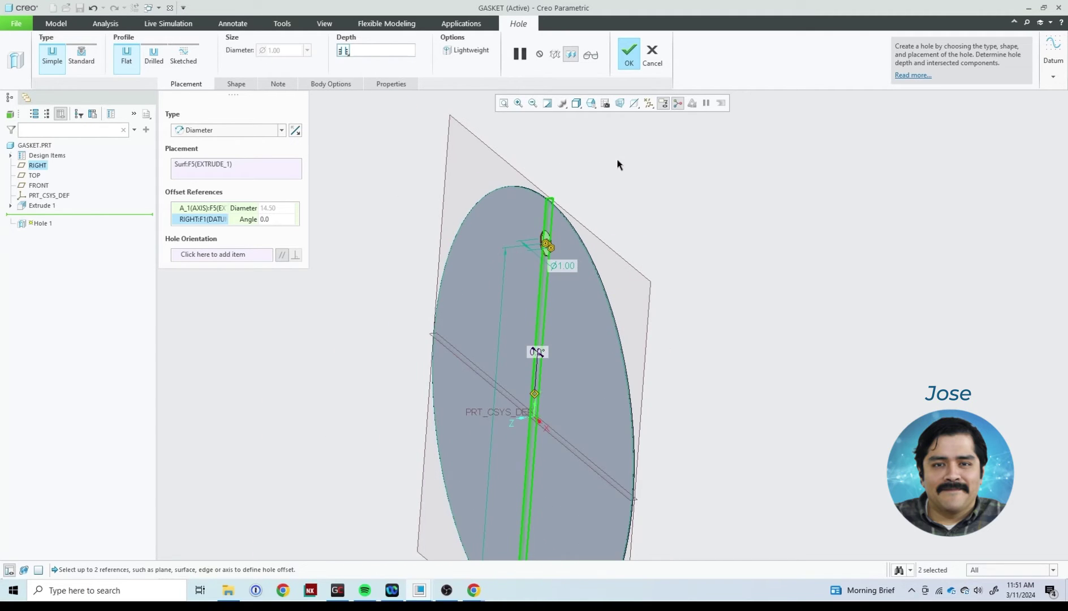
pyautogui.click(633, 48)
pyautogui.scroll(-3, 317, 267)
pyautogui.scroll(5, 317, 267)
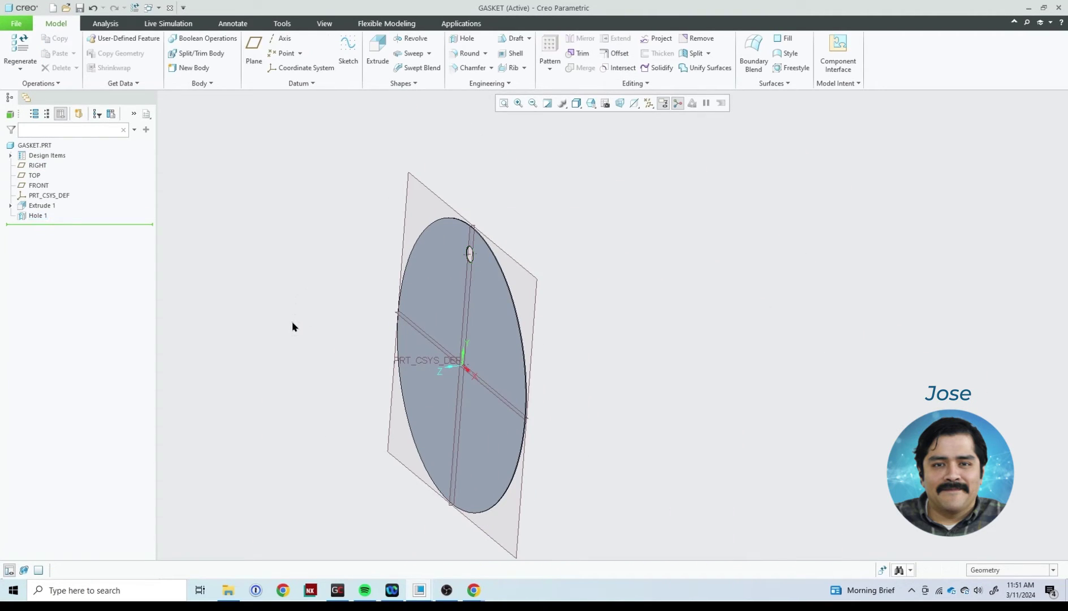
pyautogui.moveTo(293, 327); pyautogui.dragTo(316, 316, button='middle')
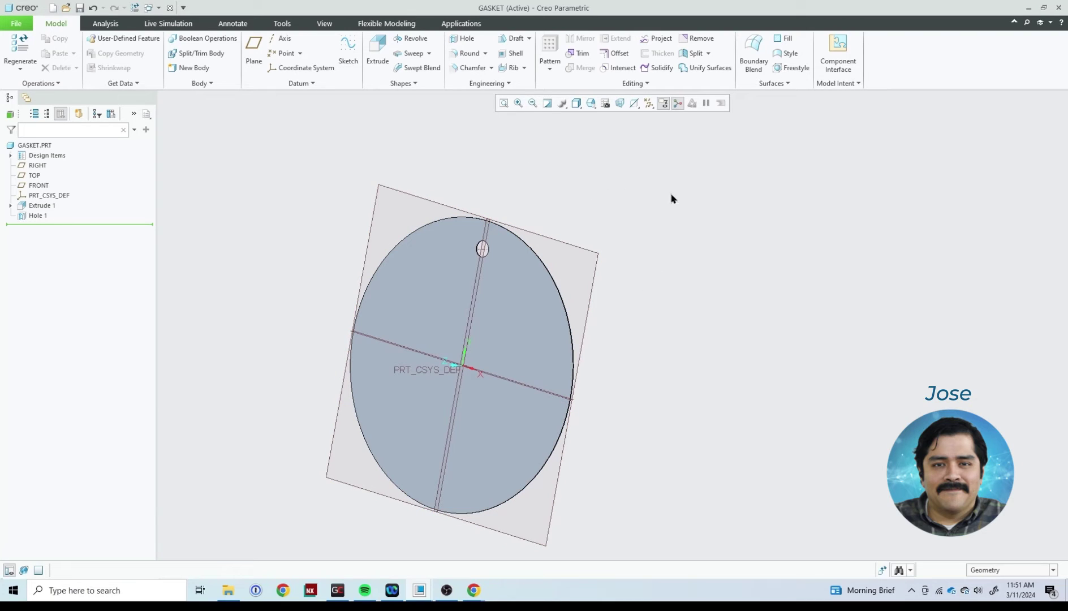
# - Switch to the flange part and check the member count in its bolt-hole pattern definition
pyautogui.click(154, 8)
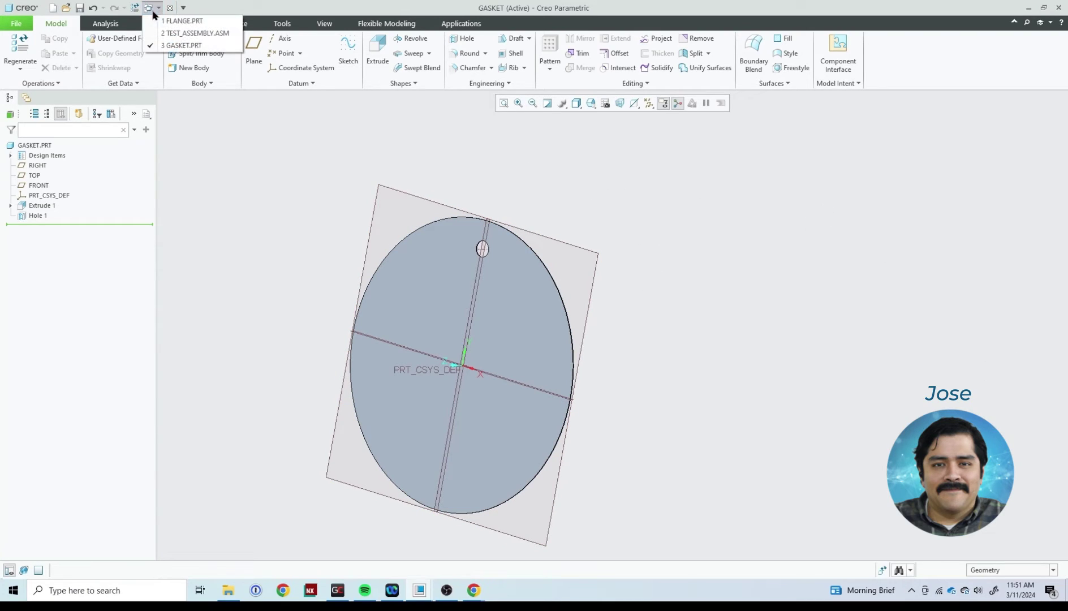
pyautogui.click(186, 20)
pyautogui.moveTo(553, 298); pyautogui.dragTo(460, 398, button='middle')
pyautogui.scroll(3, 460, 398)
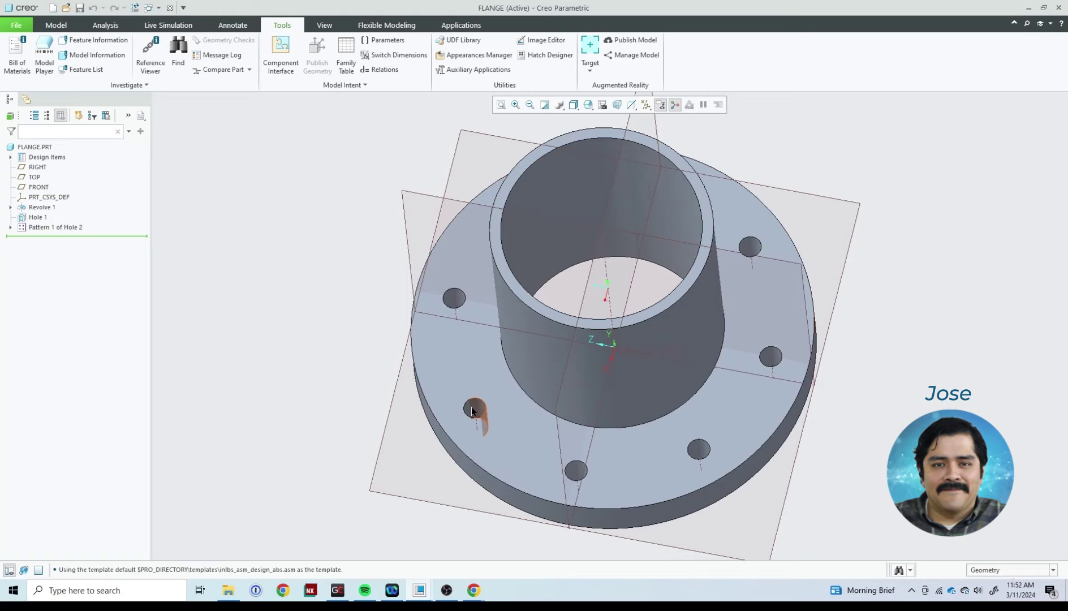
pyautogui.moveTo(703, 431); pyautogui.dragTo(650, 362, button='middle')
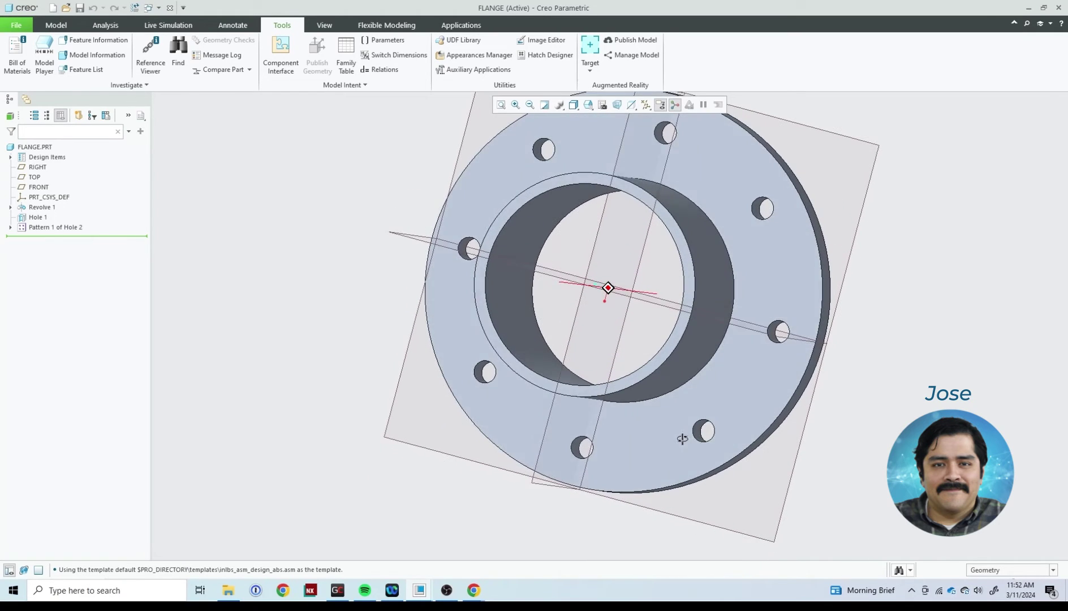
pyautogui.rightClick(67, 227)
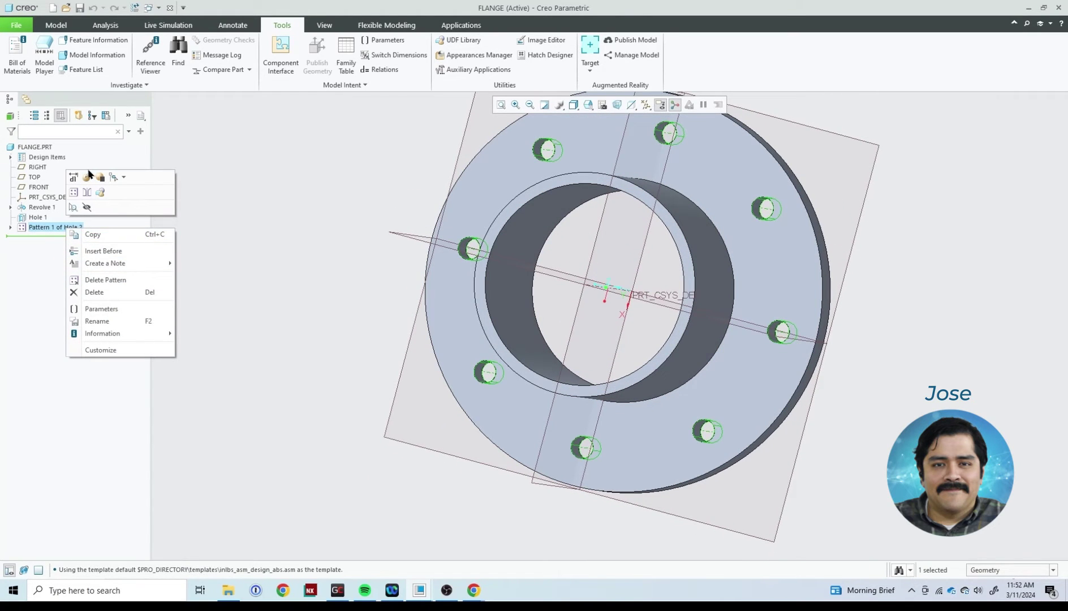
pyautogui.click(88, 176)
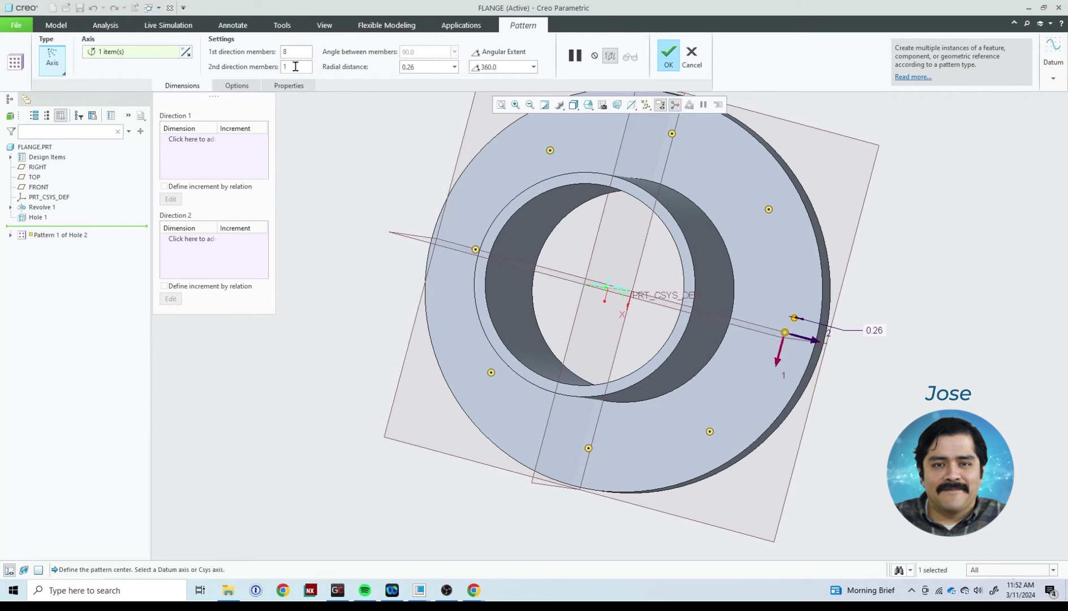
pyautogui.doubleClick(301, 52)
pyautogui.click(668, 57)
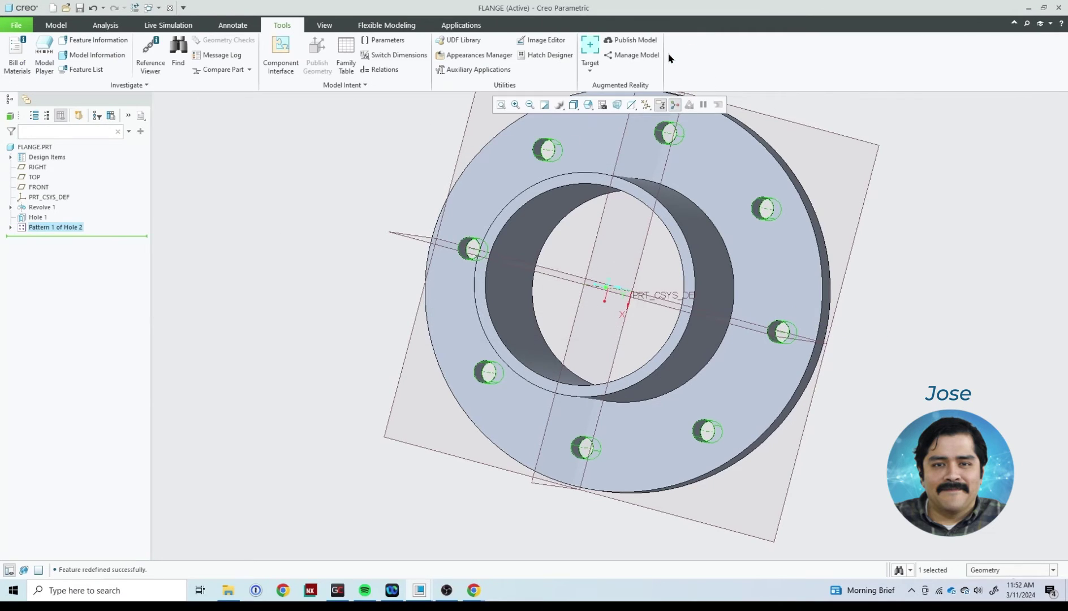
# - Return to the gasket part and start an Axis pattern of Hole 1 about the disc's central axis
pyautogui.click(151, 7)
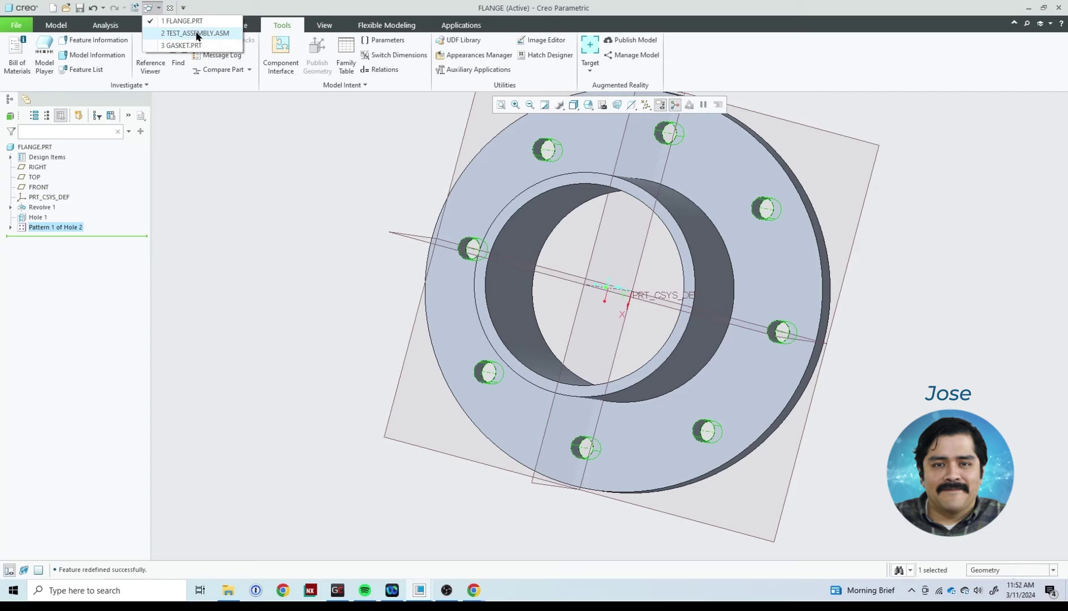
pyautogui.click(191, 47)
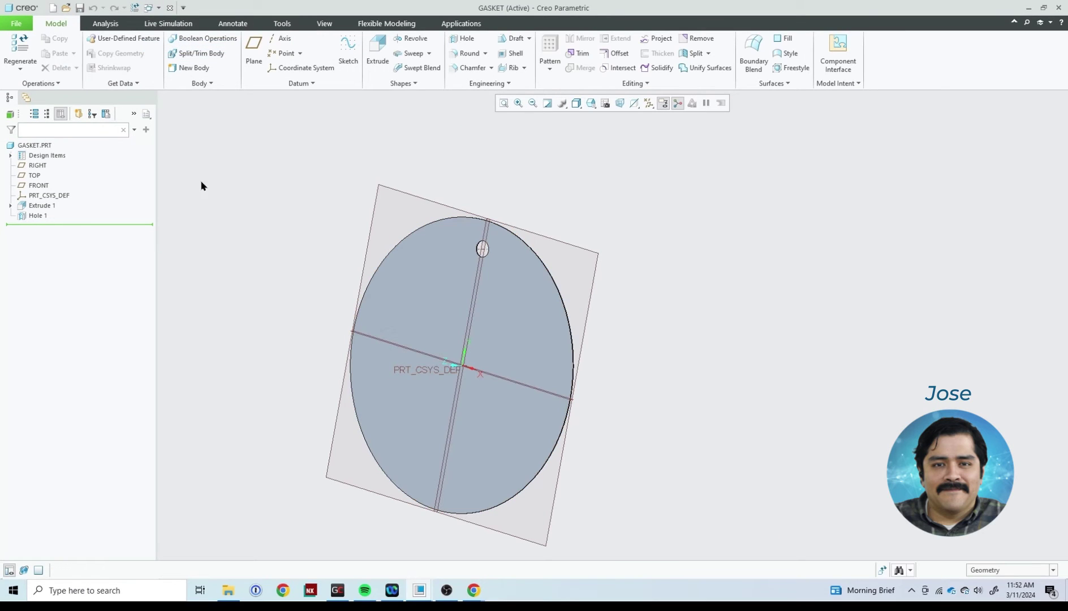
pyautogui.click(37, 215)
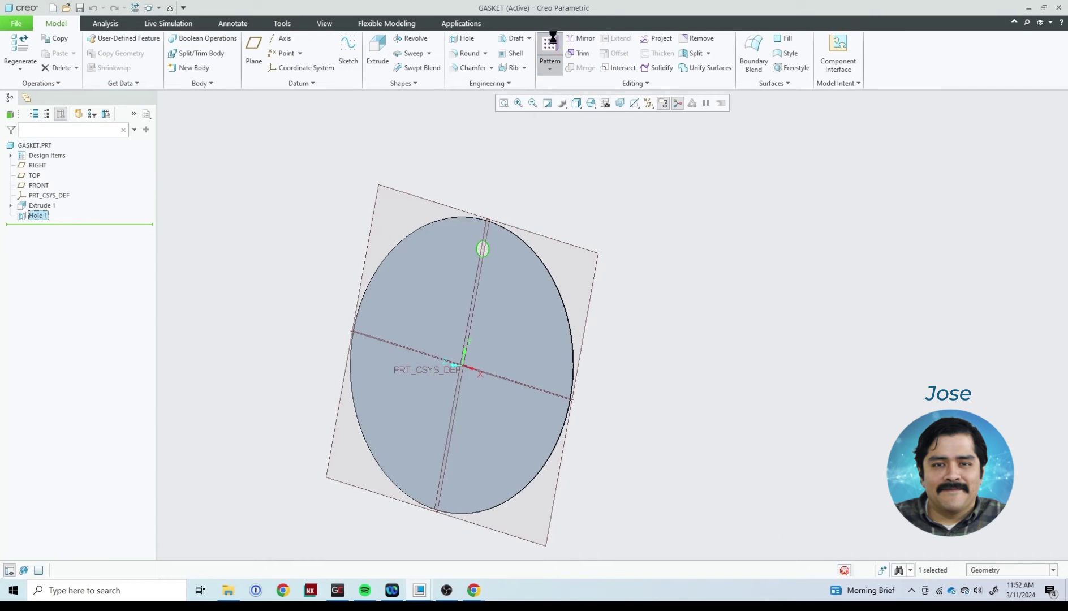
pyautogui.click(550, 51)
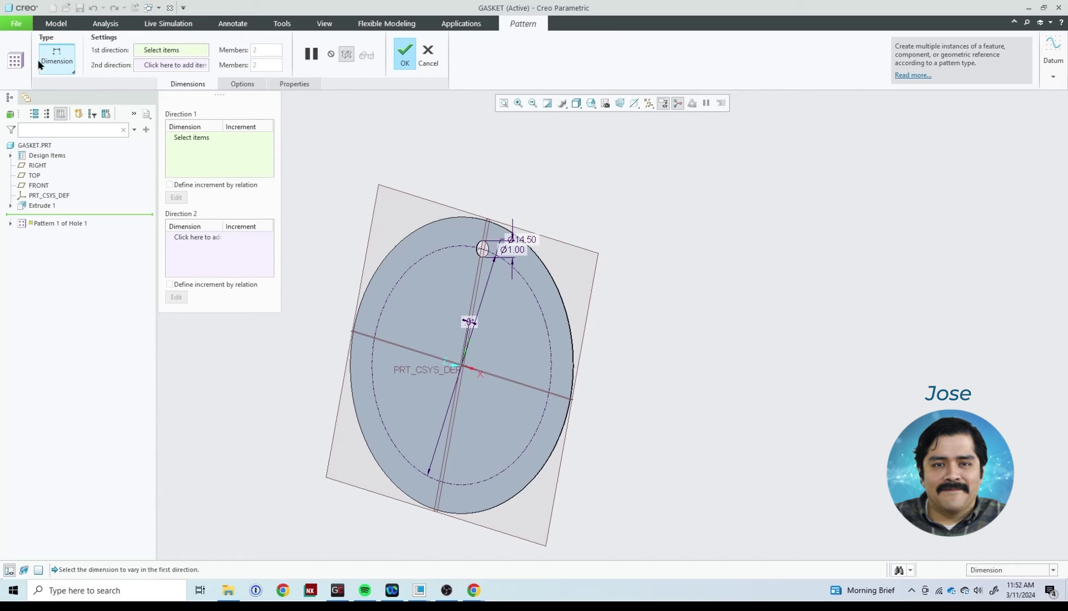
pyautogui.click(72, 72)
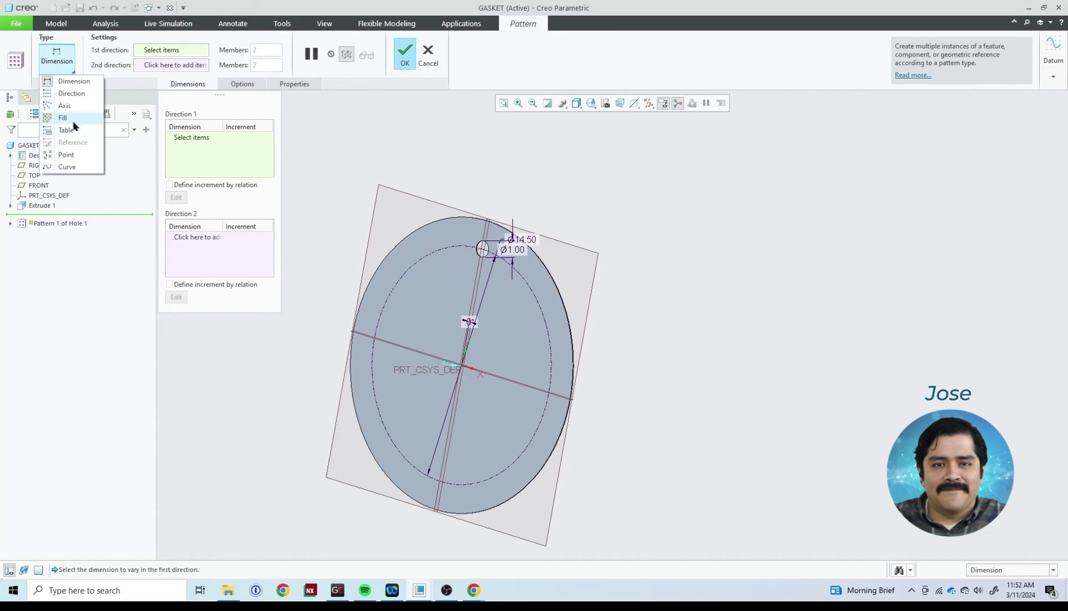
pyautogui.click(71, 106)
pyautogui.scroll(-5, 405, 396)
pyautogui.moveTo(405, 395); pyautogui.dragTo(434, 279, button='middle')
pyautogui.click(387, 260)
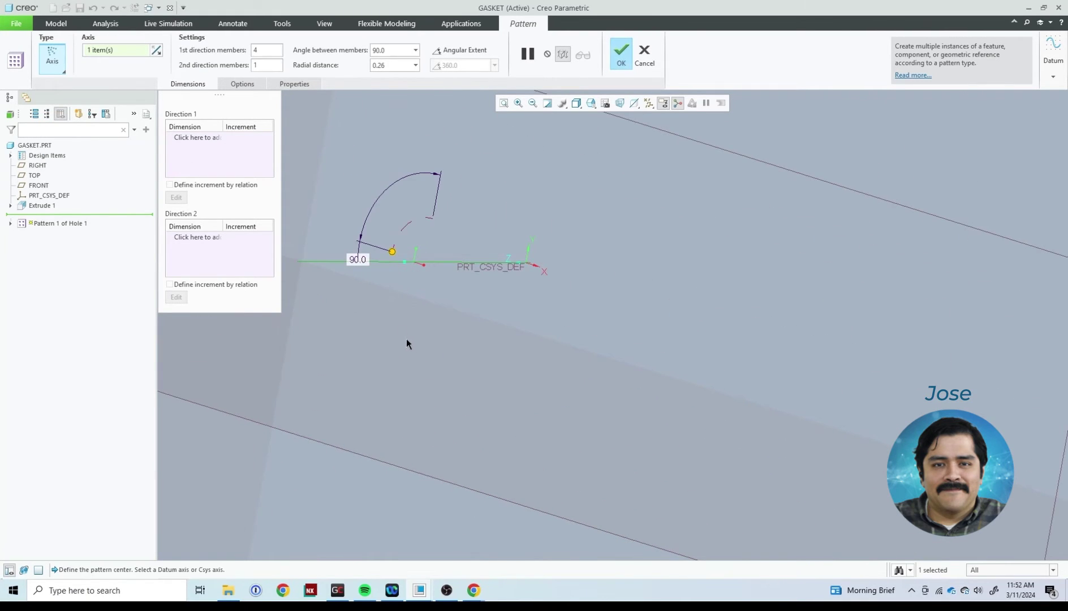
# - Set the pattern to 8 first-direction members over a 360° angular extent and complete it
pyautogui.moveTo(406, 337); pyautogui.dragTo(302, 130, button='middle')
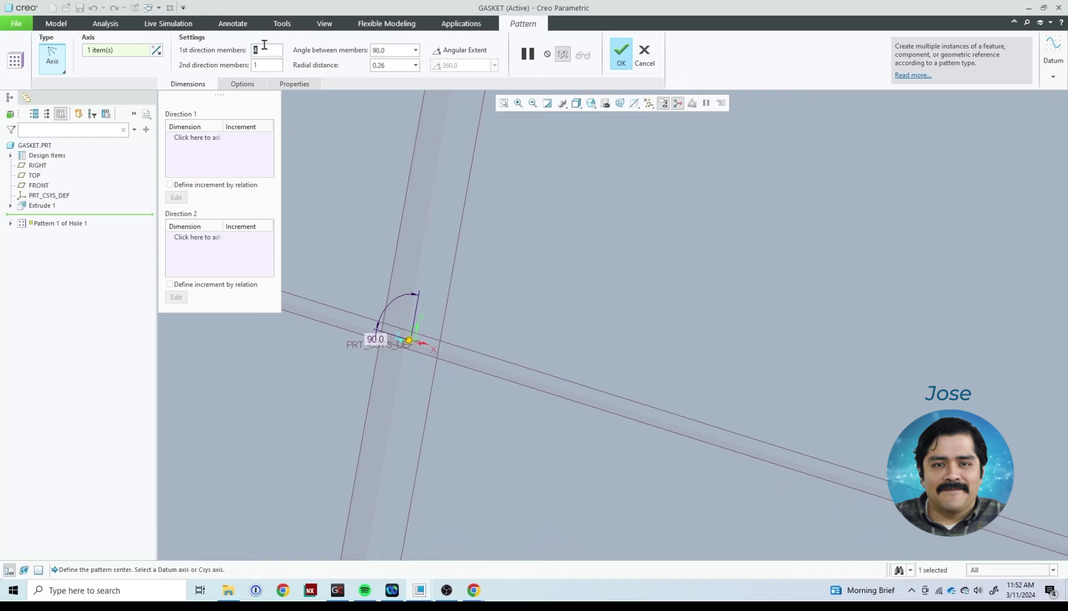
pyautogui.write('8')
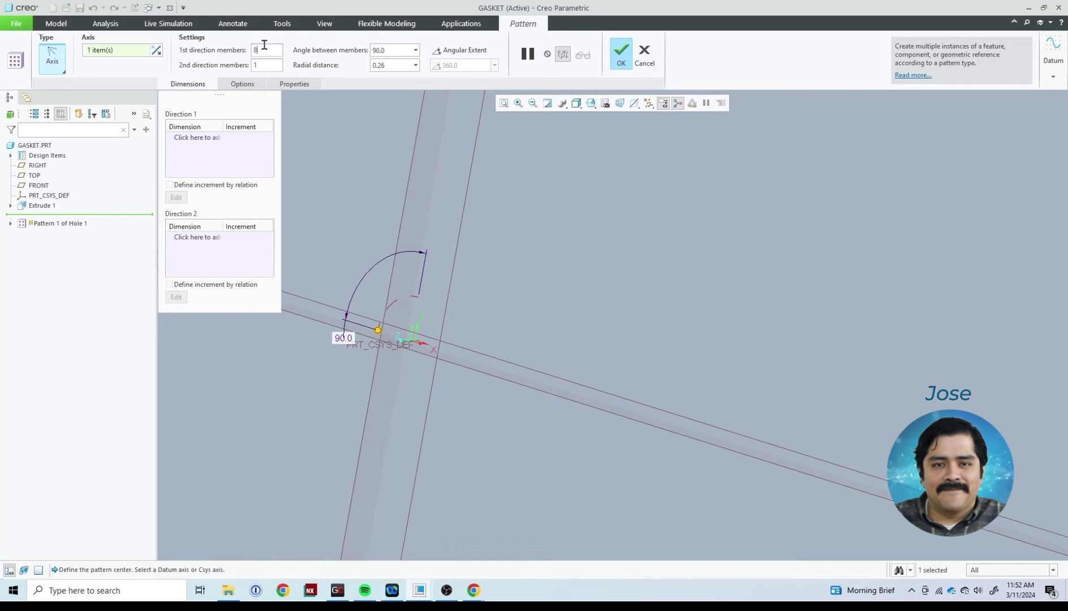
pyautogui.click(475, 51)
pyautogui.scroll(3, 486, 317)
pyautogui.scroll(-8, 490, 400)
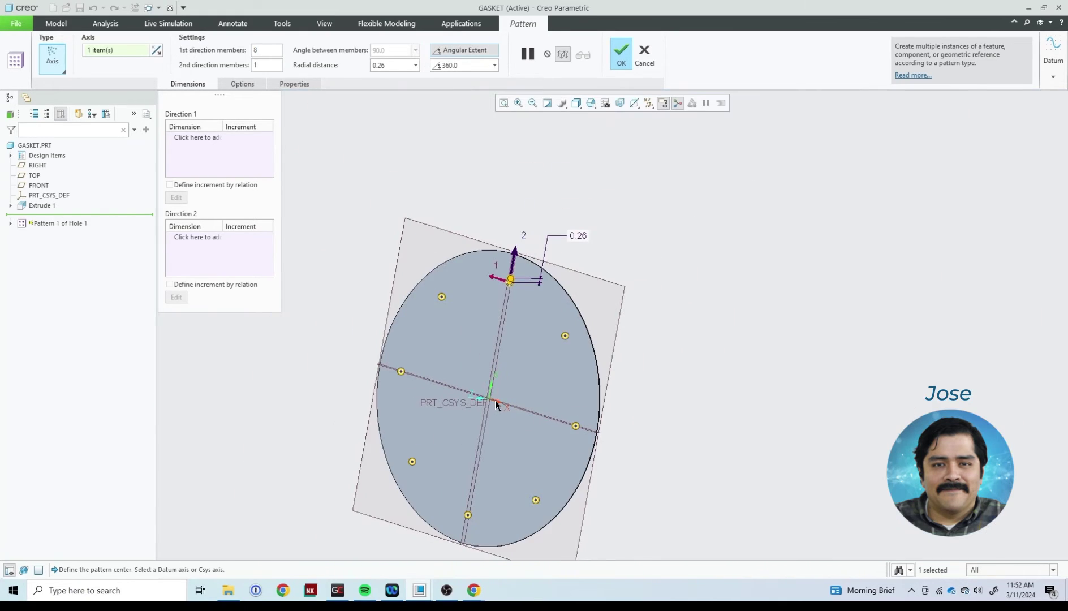
pyautogui.click(621, 55)
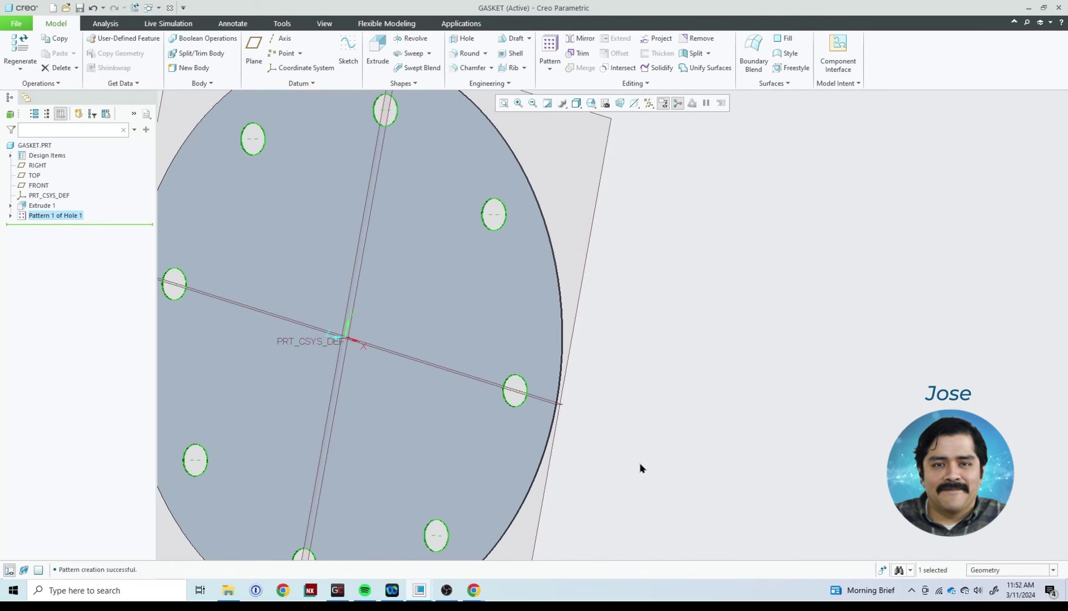
pyautogui.click(668, 491)
pyautogui.moveTo(667, 491); pyautogui.dragTo(726, 464, button='middle')
pyautogui.scroll(3, 677, 444)
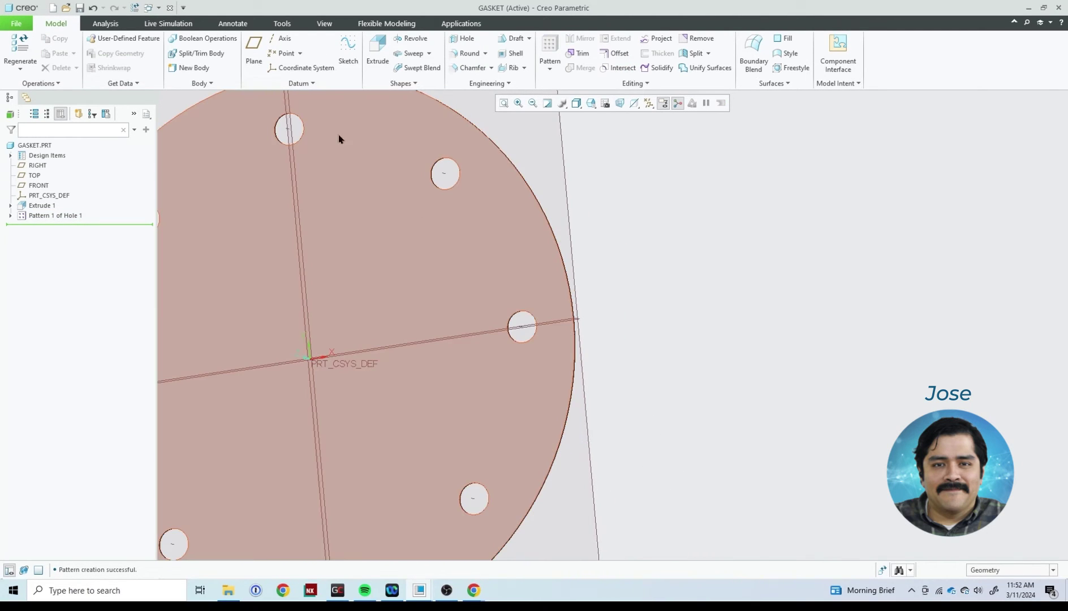
# - Switch to the flange part and examine its central bore
pyautogui.click(149, 8)
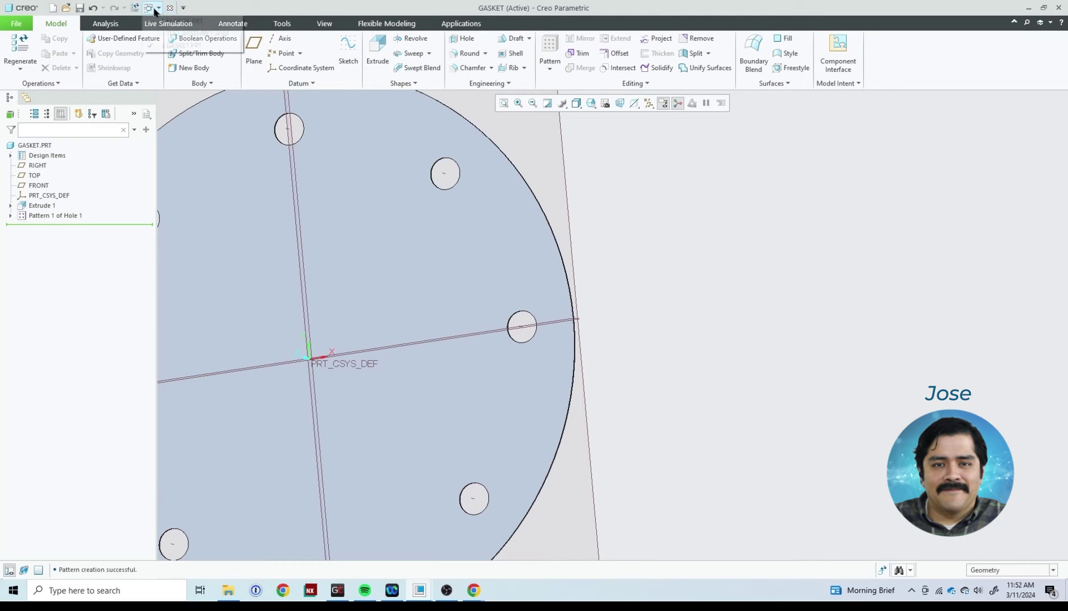
pyautogui.click(188, 21)
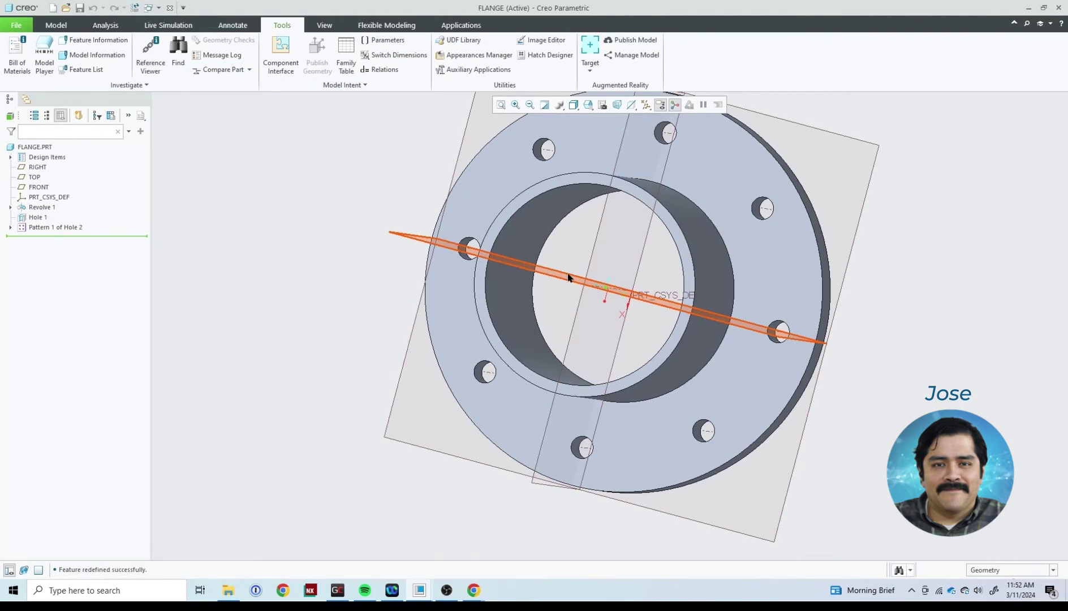
pyautogui.moveTo(538, 241); pyautogui.dragTo(534, 210, button='middle')
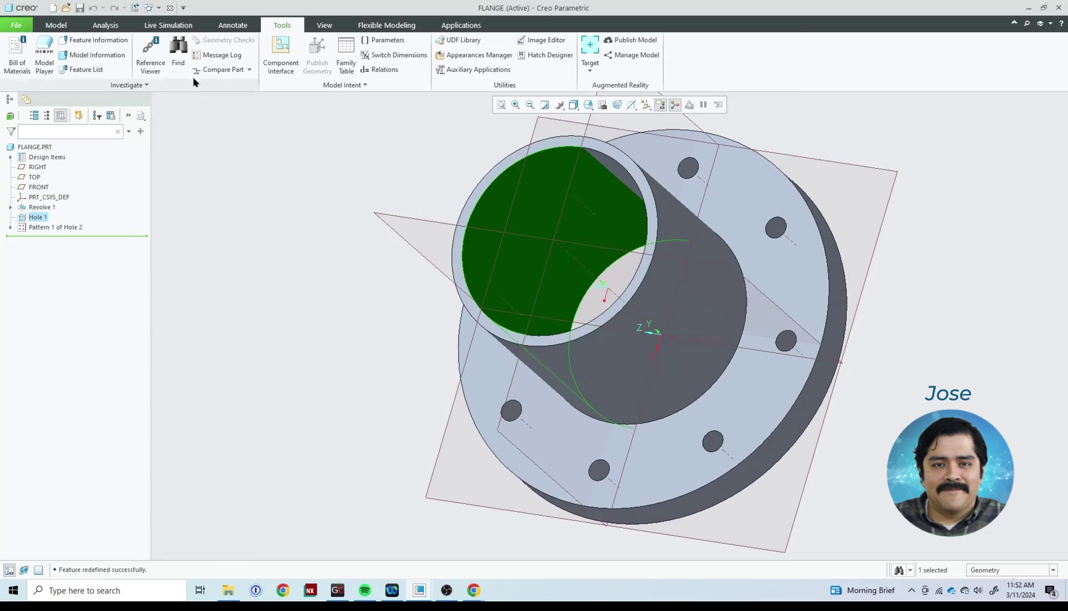
# - Return to the gasket part and start a simple hole placed coaxially on axis A_1 and the disc's flat face
pyautogui.click(148, 8)
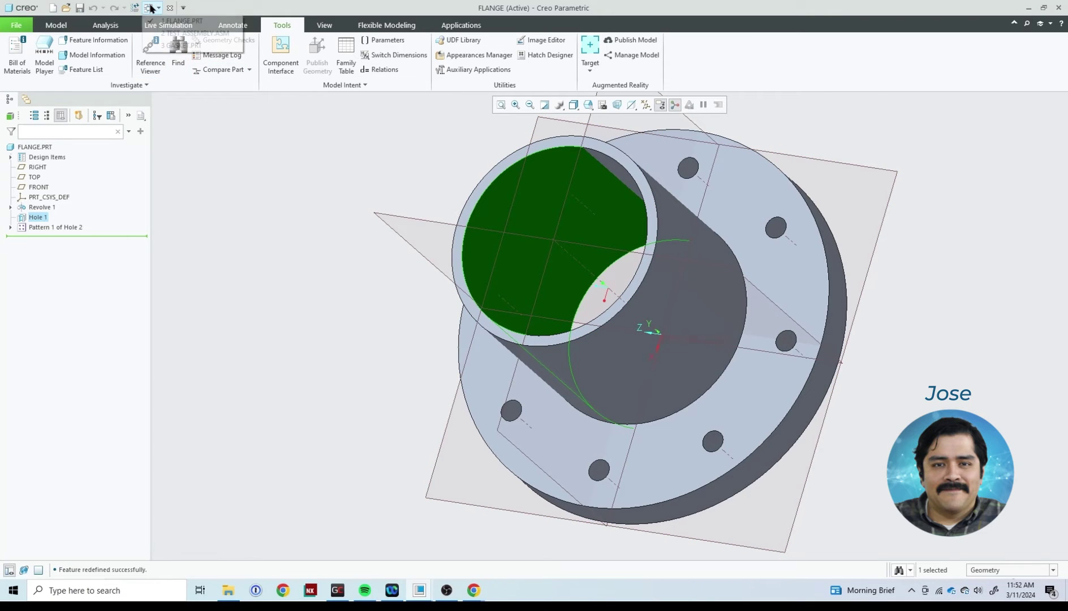
pyautogui.click(181, 45)
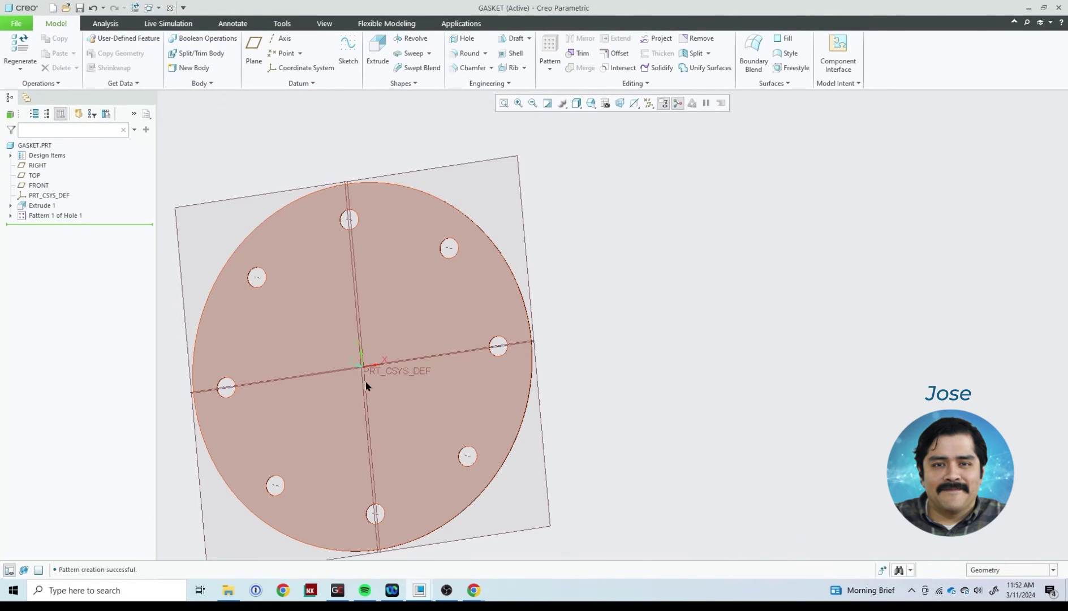
pyautogui.scroll(-4, 260, 403)
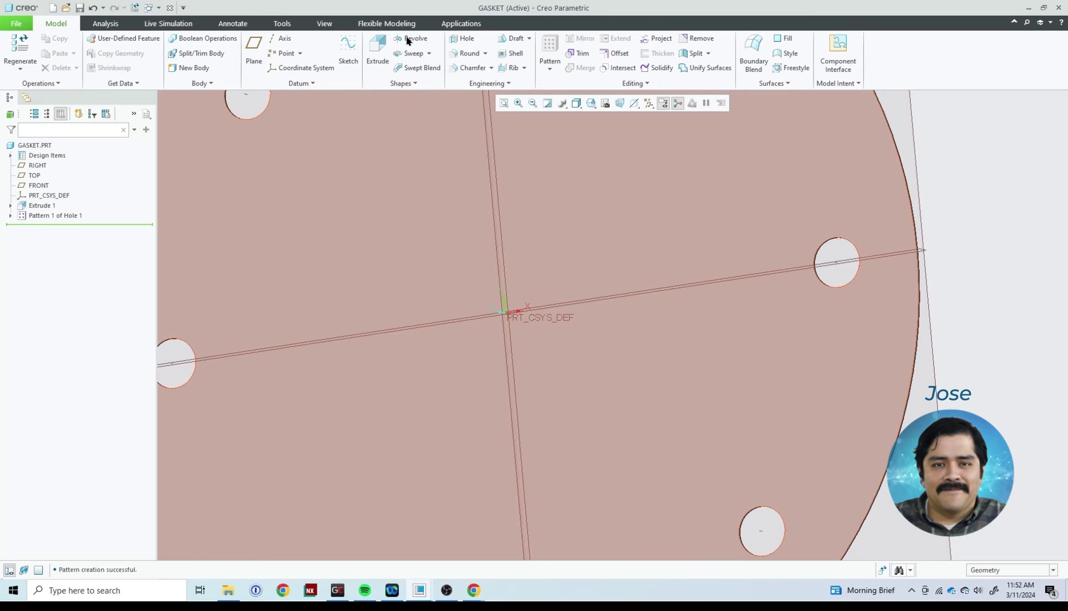
pyautogui.click(464, 38)
pyautogui.scroll(3, 544, 398)
pyautogui.scroll(-8, 501, 318)
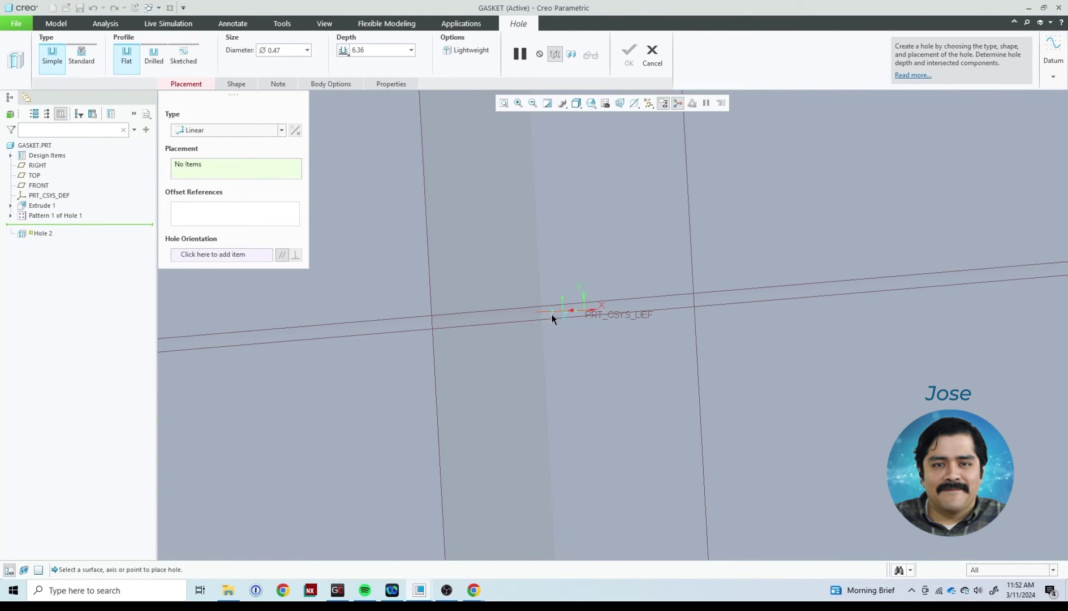
pyautogui.click(550, 314)
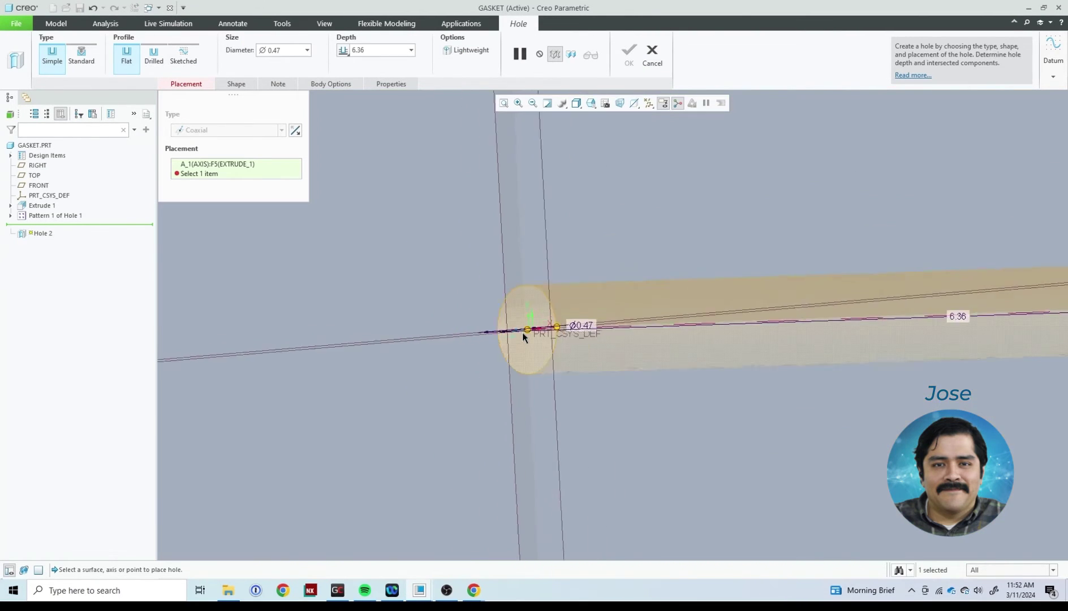
pyautogui.scroll(5, 522, 331)
pyautogui.keyDown('ctrl'); pyautogui.click(600, 238); pyautogui.keyUp('ctrl')
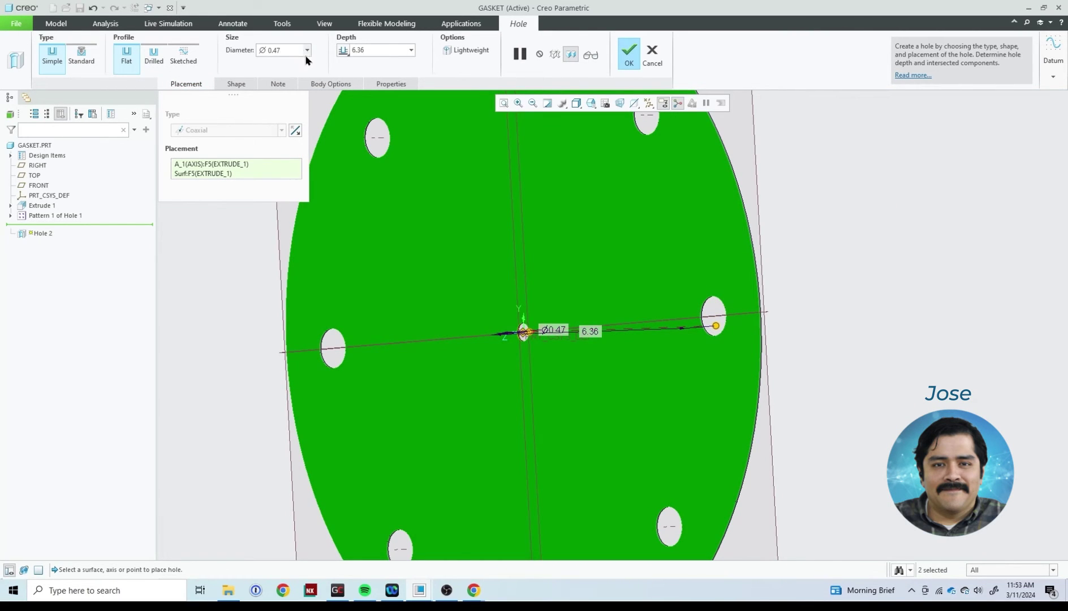
# - Set the central hole's diameter to 9 and its depth to Through All, and complete the hole
pyautogui.click(288, 50)
pyautogui.write('9')
pyautogui.press('Return')
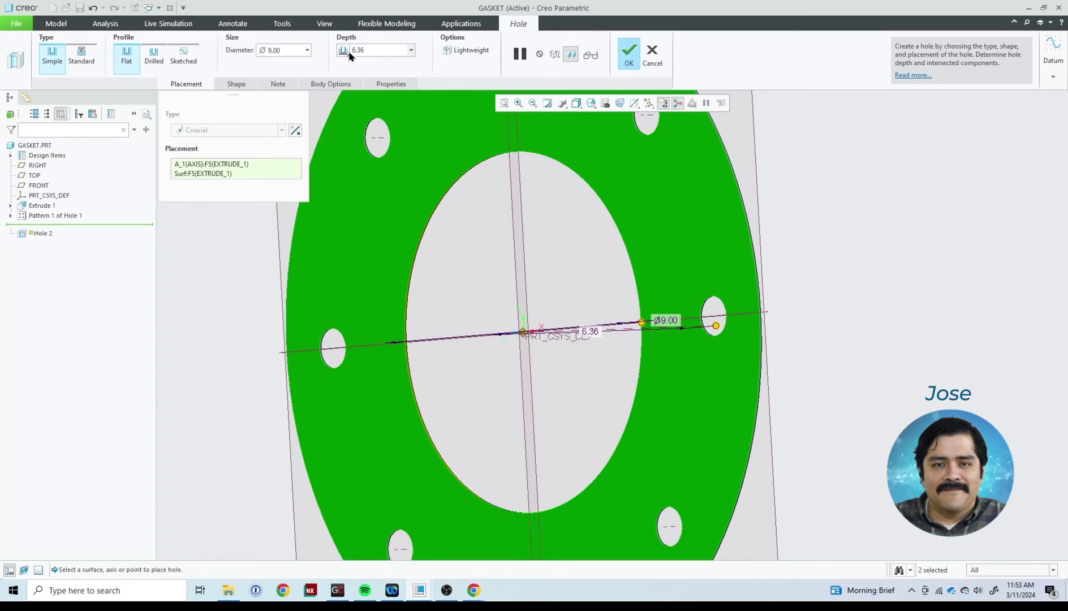
pyautogui.click(349, 55)
pyautogui.click(382, 99)
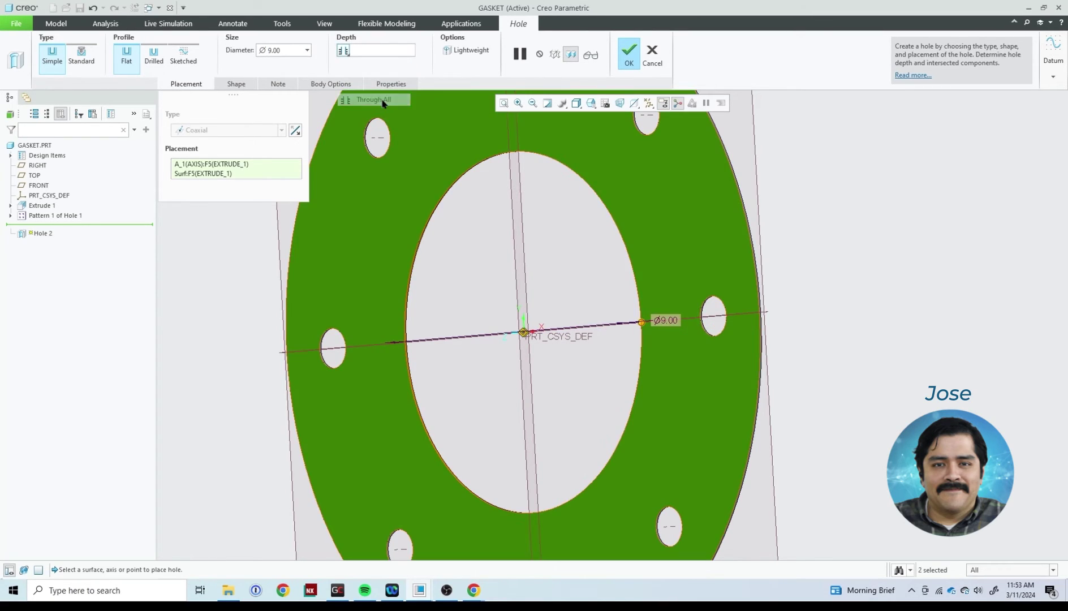
pyautogui.click(629, 55)
pyautogui.scroll(3, 789, 246)
pyautogui.scroll(-4, 933, 306)
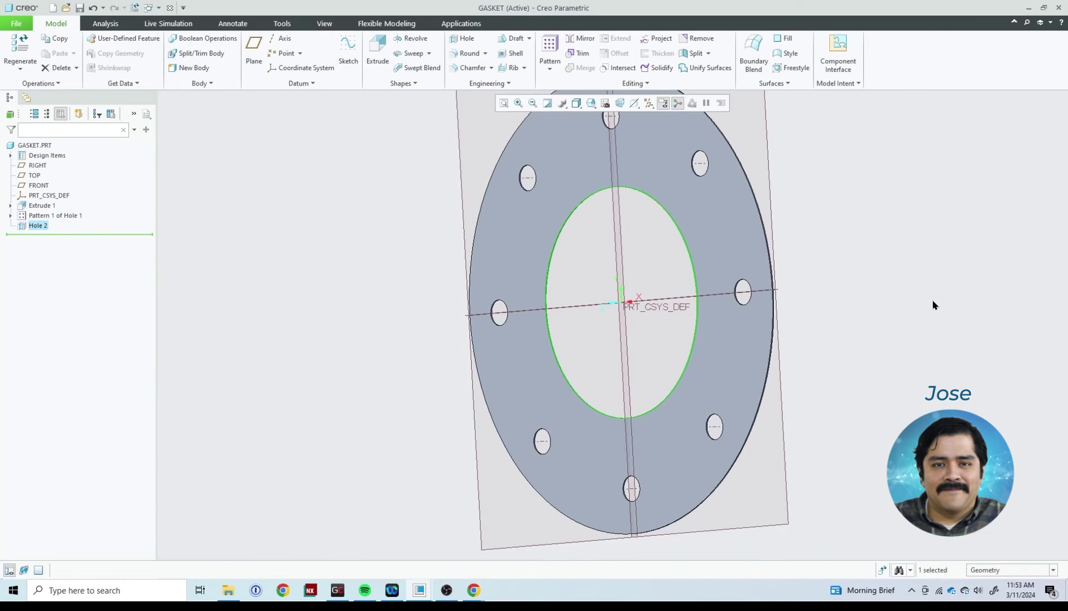
pyautogui.click(933, 305)
pyautogui.moveTo(903, 292); pyautogui.dragTo(919, 260, button='middle')
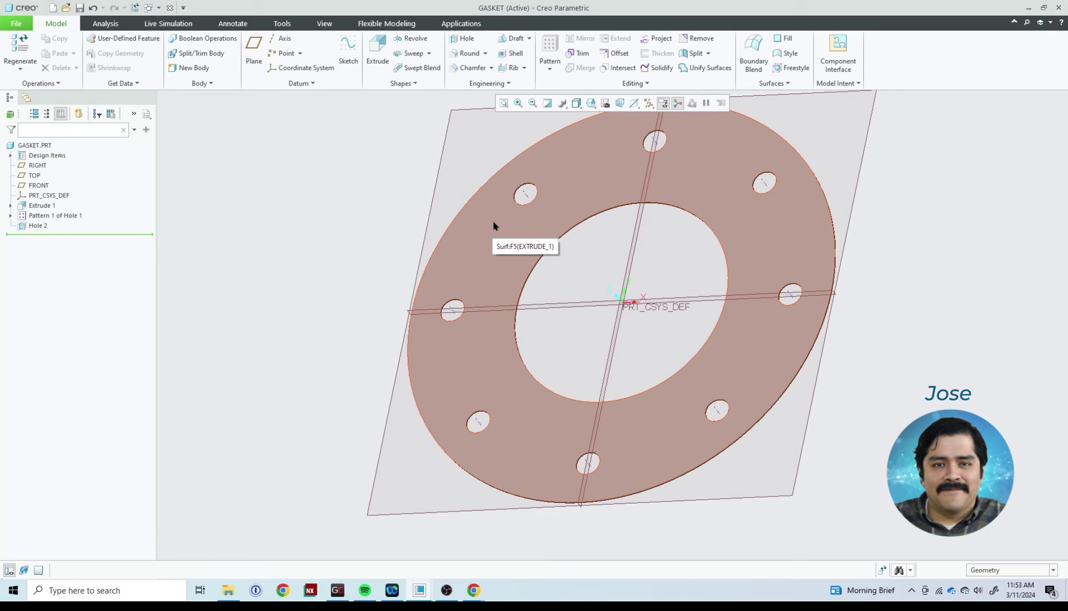
pyautogui.scroll(2, 466, 237)
pyautogui.scroll(-2, 473, 256)
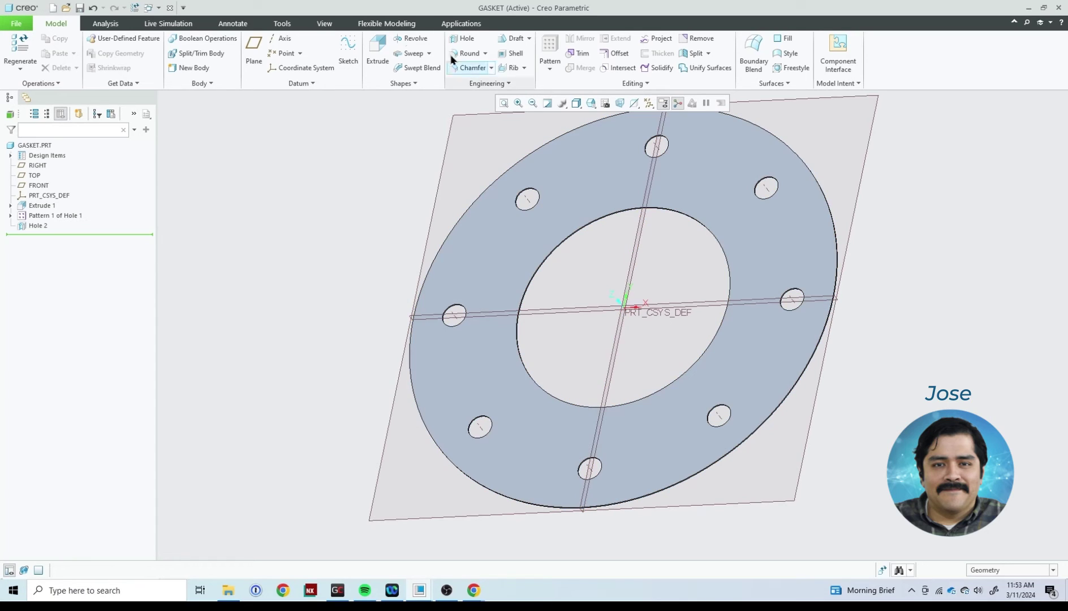
# - Switch to the test assembly, insert the in-session flange.prt, and place it with a Default constraint
pyautogui.click(158, 8)
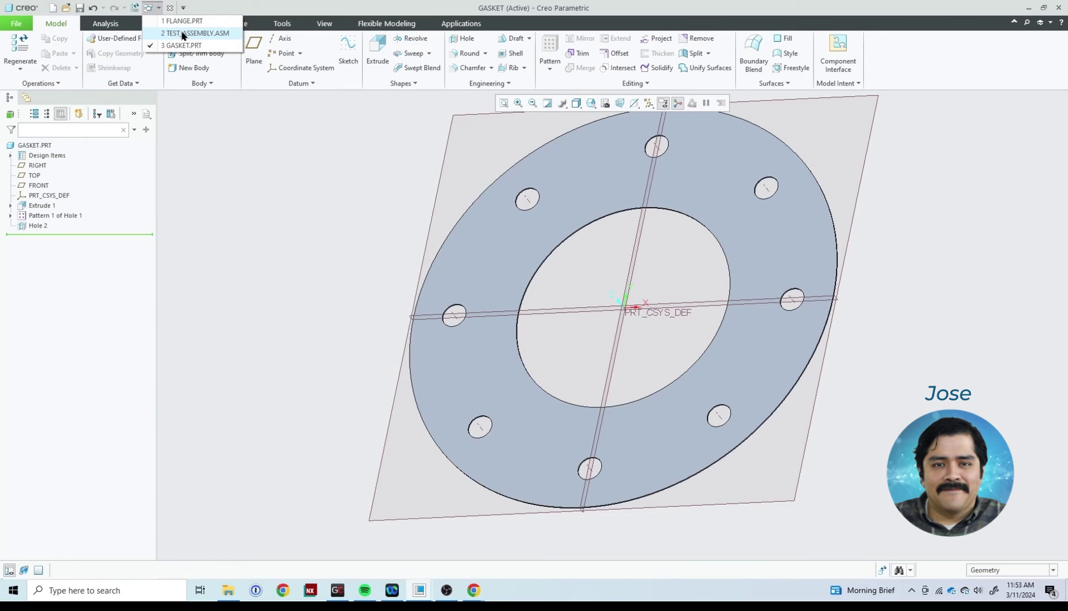
pyautogui.click(170, 34)
pyautogui.click(54, 25)
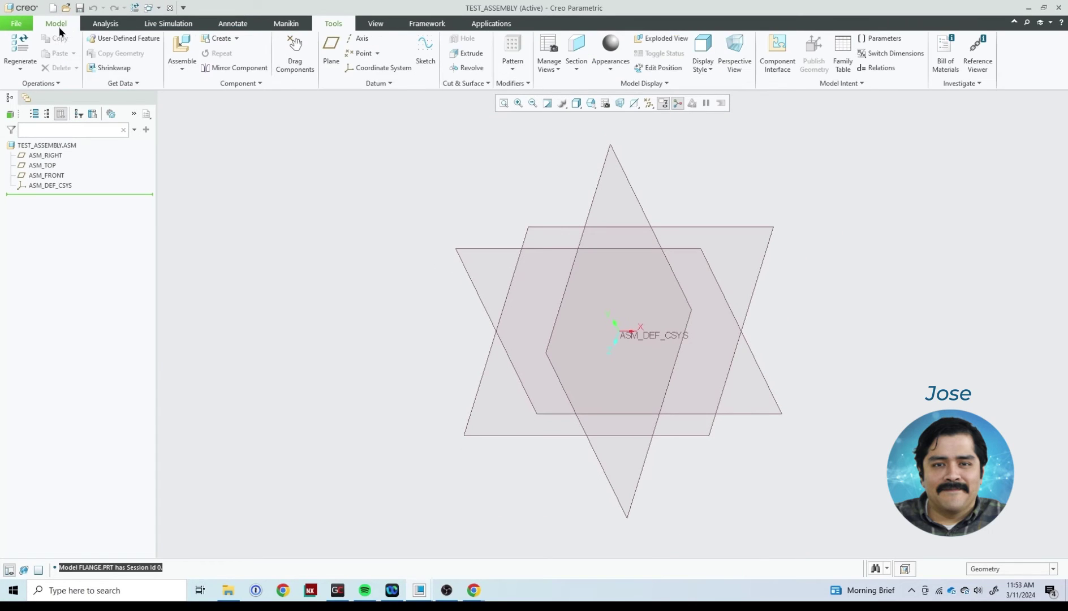
pyautogui.click(182, 54)
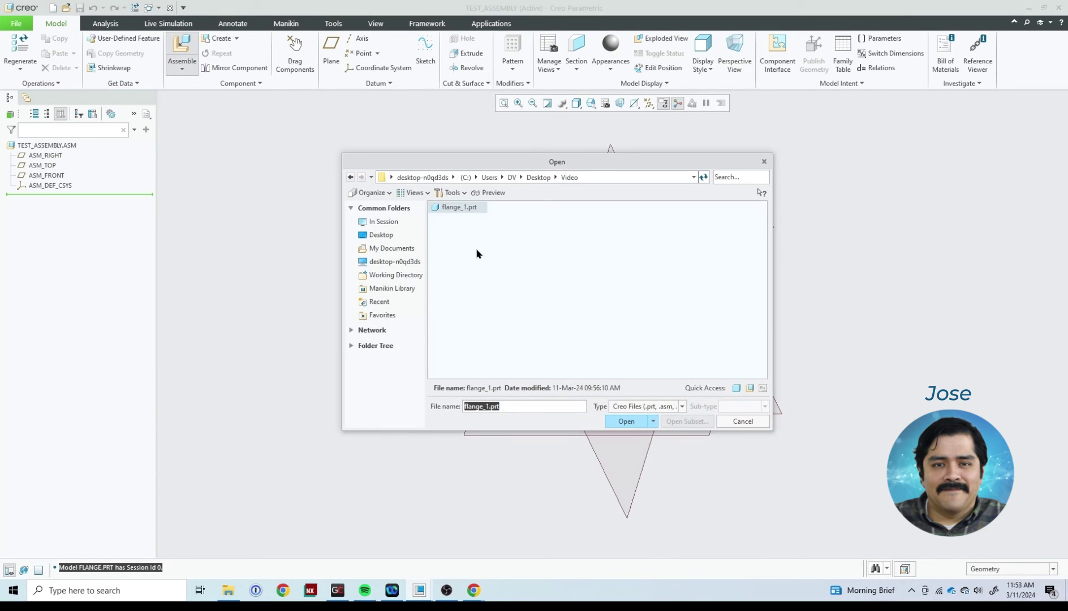
pyautogui.click(374, 221)
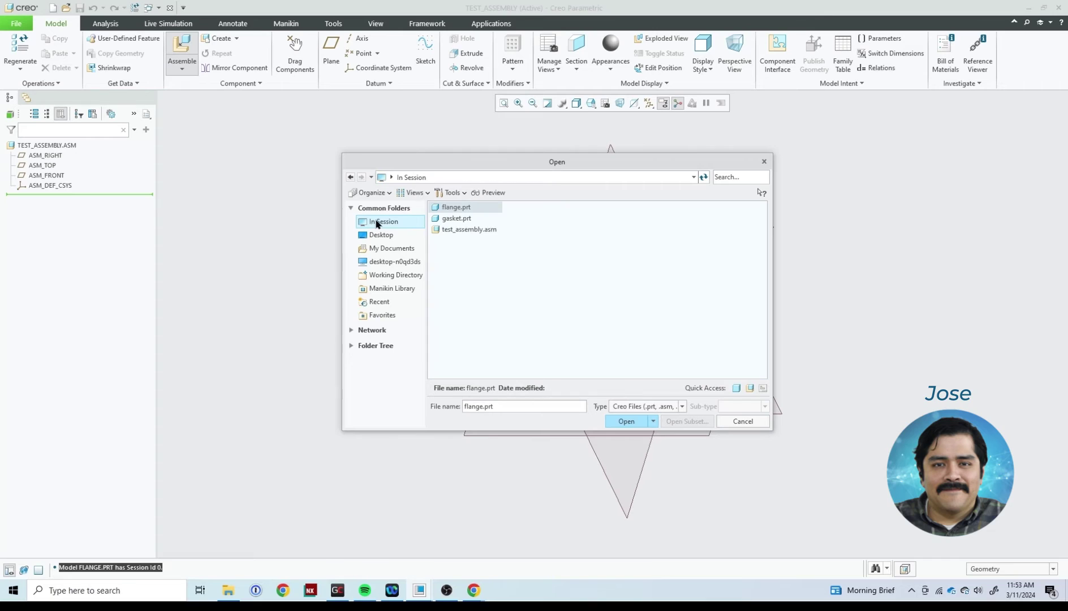
pyautogui.doubleClick(475, 211)
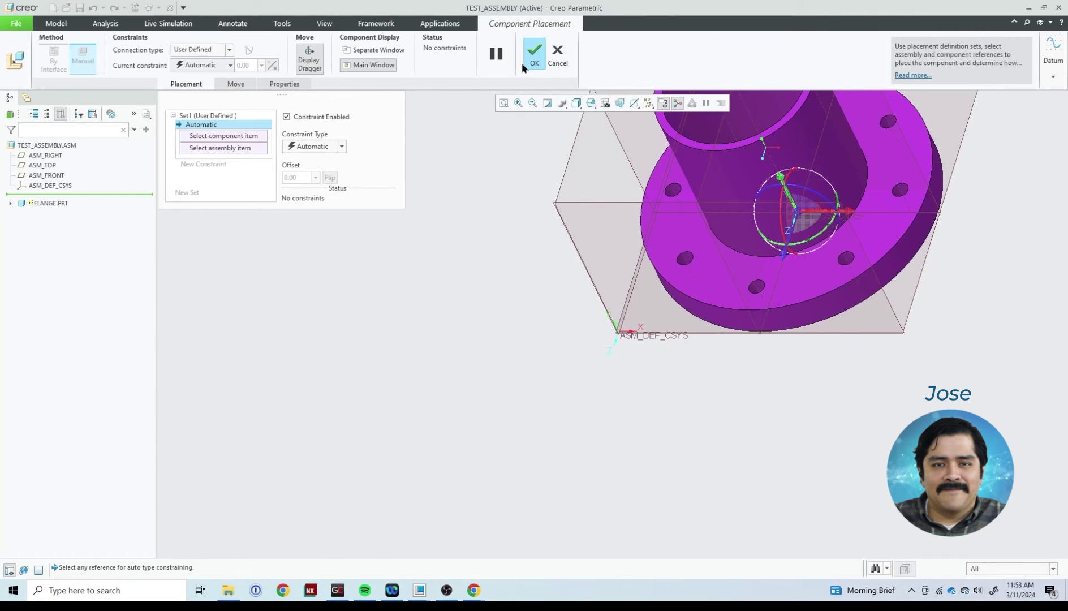
pyautogui.click(217, 66)
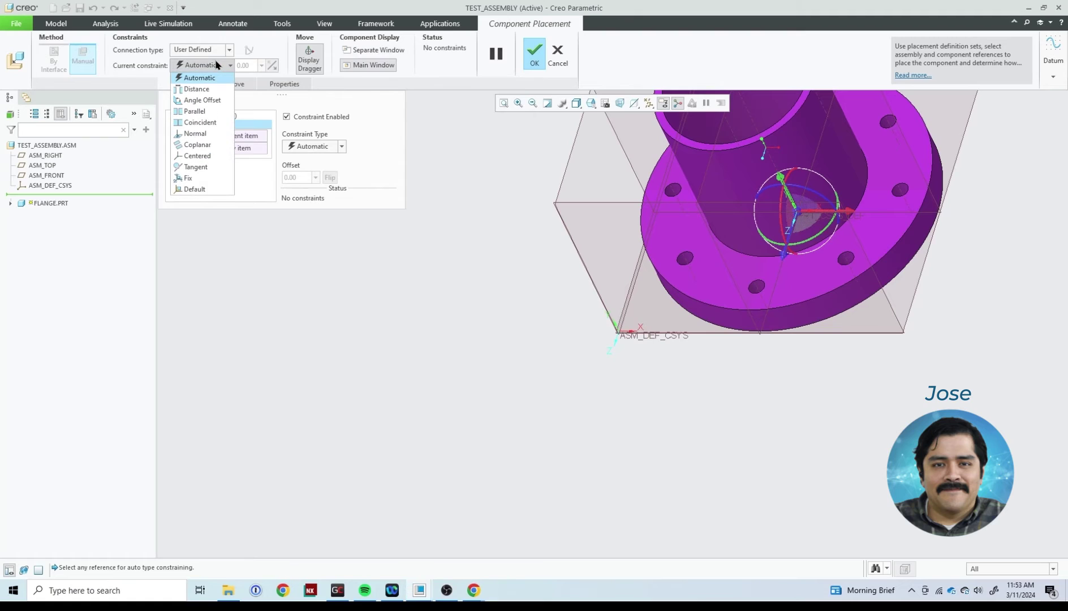
pyautogui.click(208, 192)
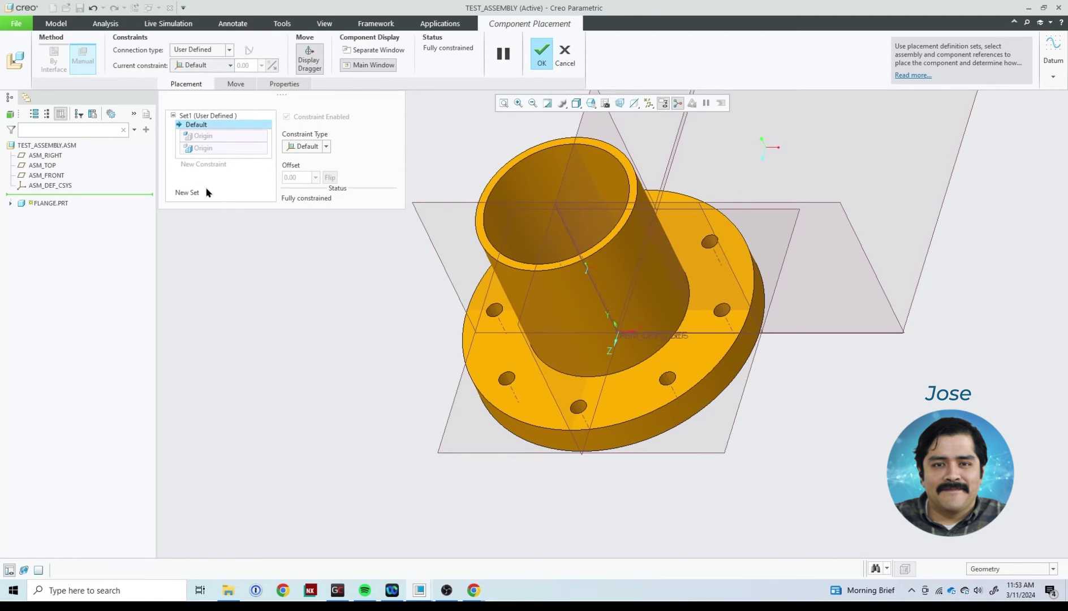
pyautogui.click(540, 55)
# - Insert the in-session gasket.prt as the second component of the test assembly
pyautogui.click(178, 42)
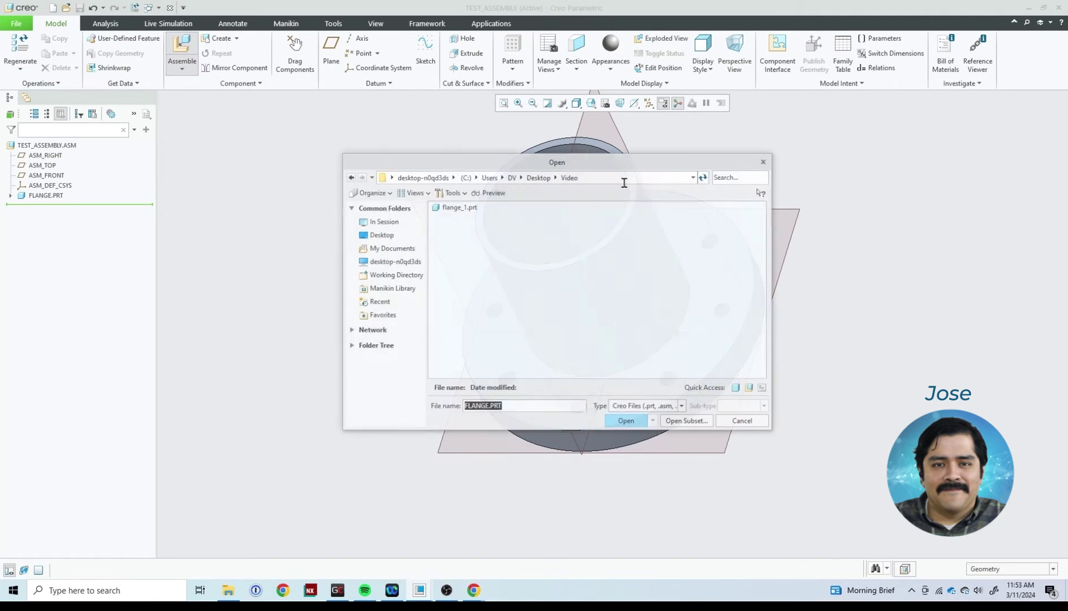
pyautogui.click(379, 221)
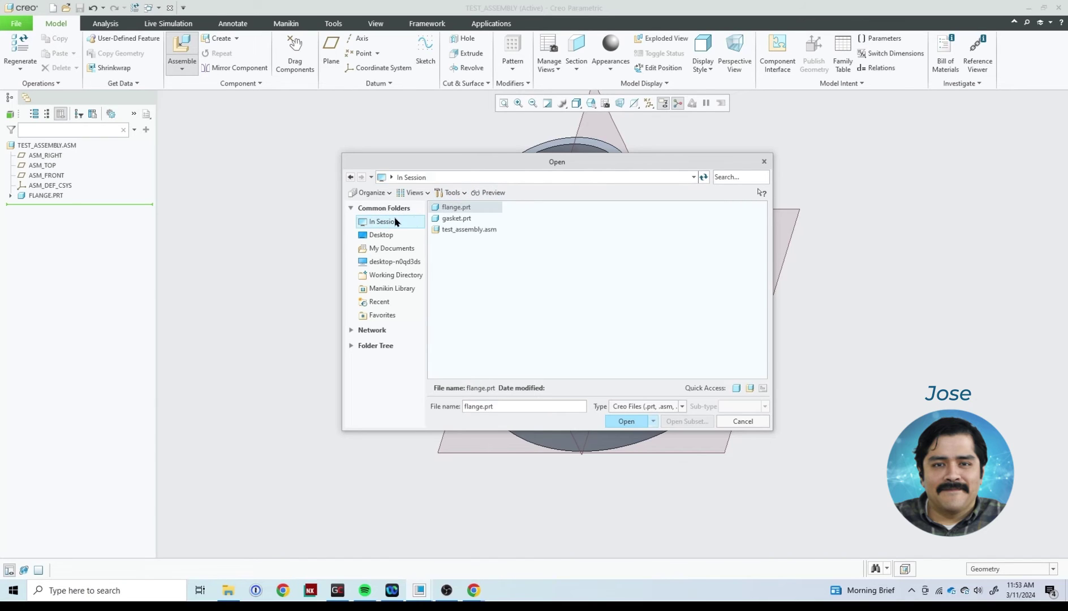
pyautogui.doubleClick(457, 218)
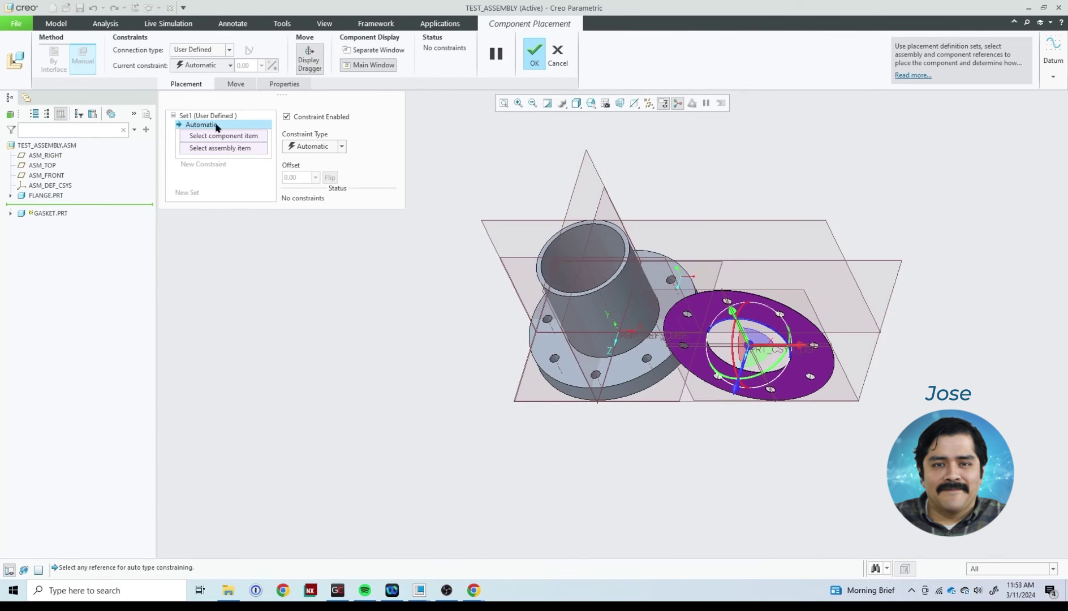
# - Add a Coincident constraint between the gasket's flat face and the flange's underside face
pyautogui.click(342, 146)
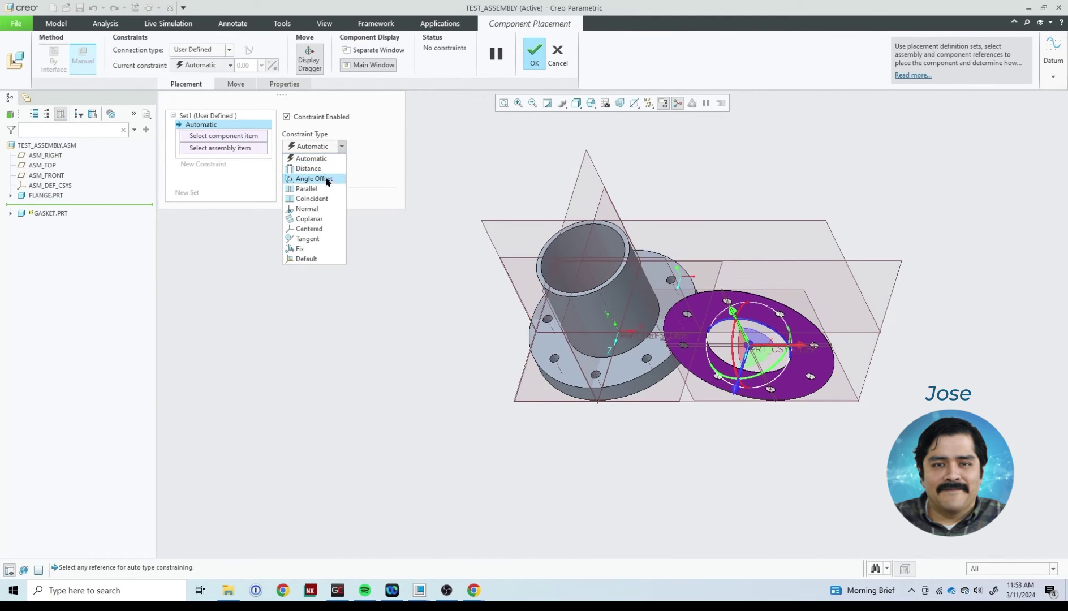
pyautogui.click(328, 199)
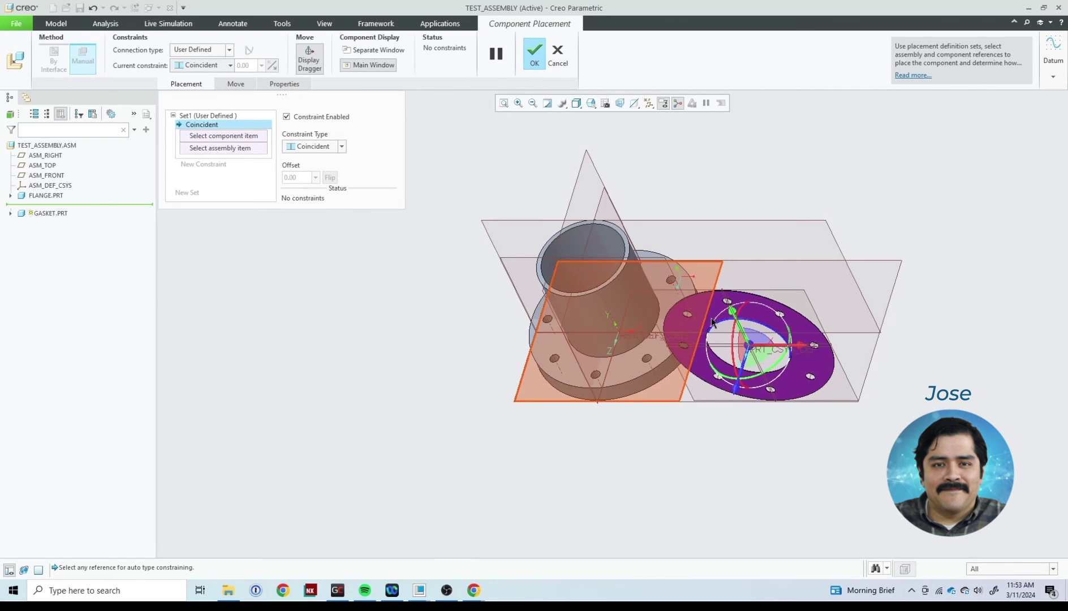
pyautogui.scroll(3, 706, 314)
pyautogui.click(708, 326)
pyautogui.scroll(-3, 710, 331)
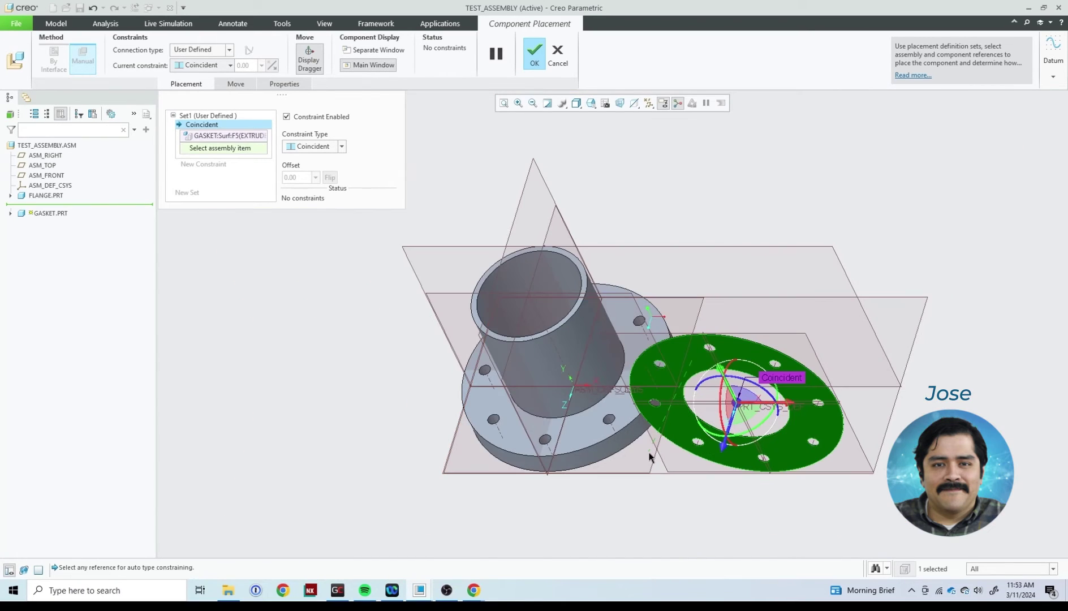
pyautogui.moveTo(650, 457); pyautogui.dragTo(625, 389, button='middle')
pyautogui.click(625, 387)
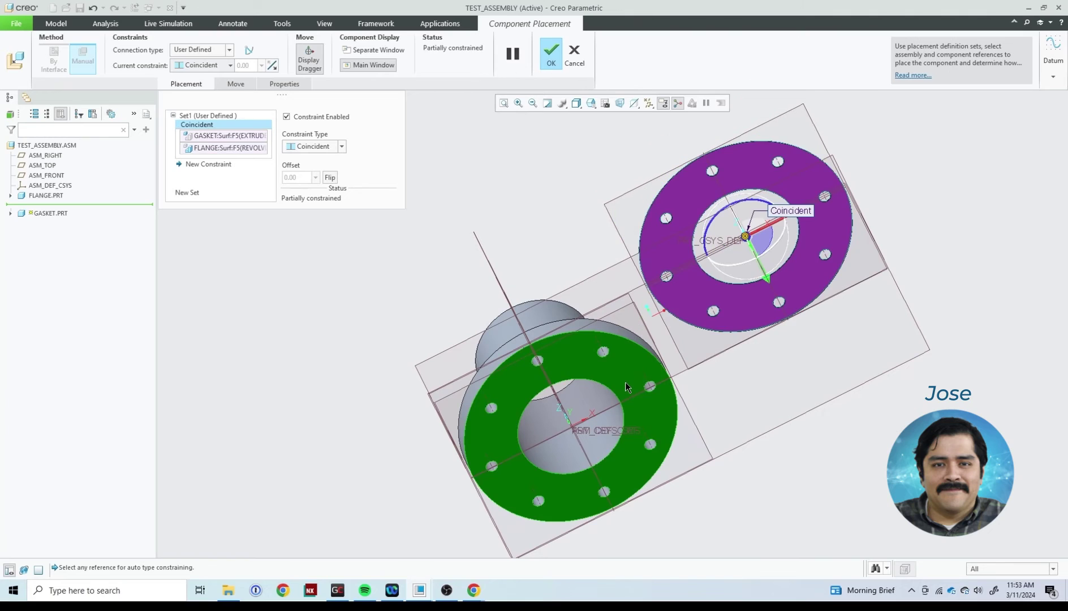
# - Constrain the gasket's central hole surface to the flange's central bore surface so the two are coincident
pyautogui.scroll(5, 712, 281)
pyautogui.scroll(-5, 701, 281)
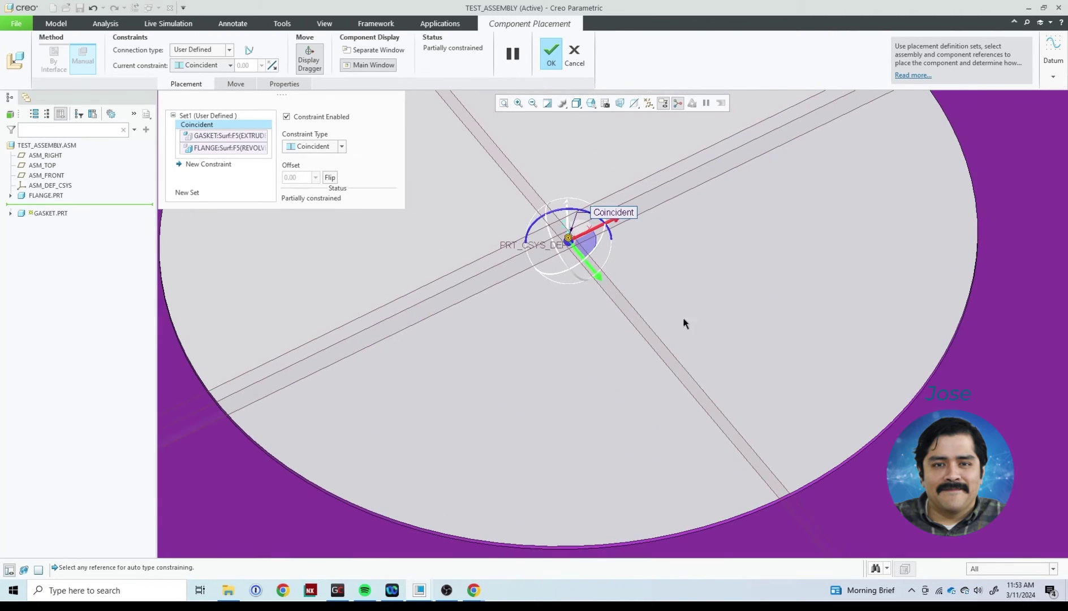
pyautogui.scroll(5, 544, 546)
pyautogui.click(560, 535)
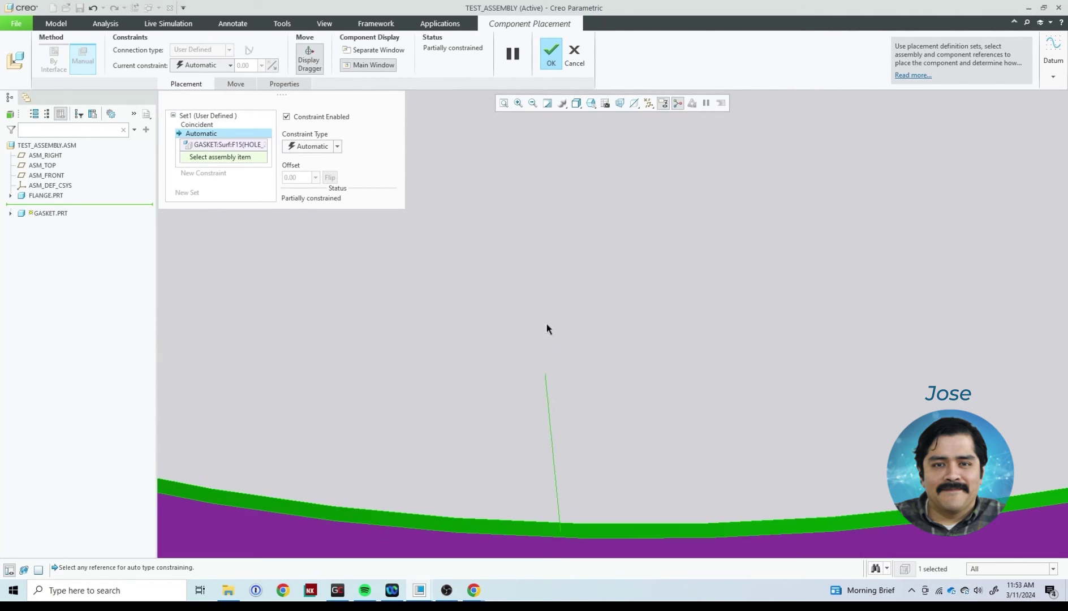
pyautogui.scroll(-5, 548, 305)
pyautogui.scroll(4, 446, 436)
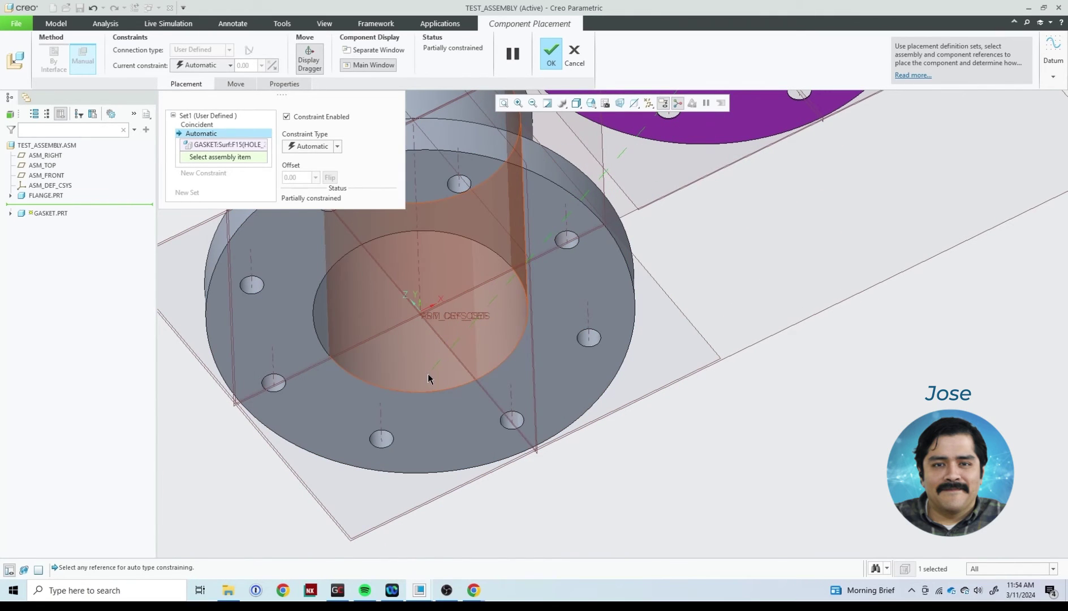
pyautogui.click(428, 374)
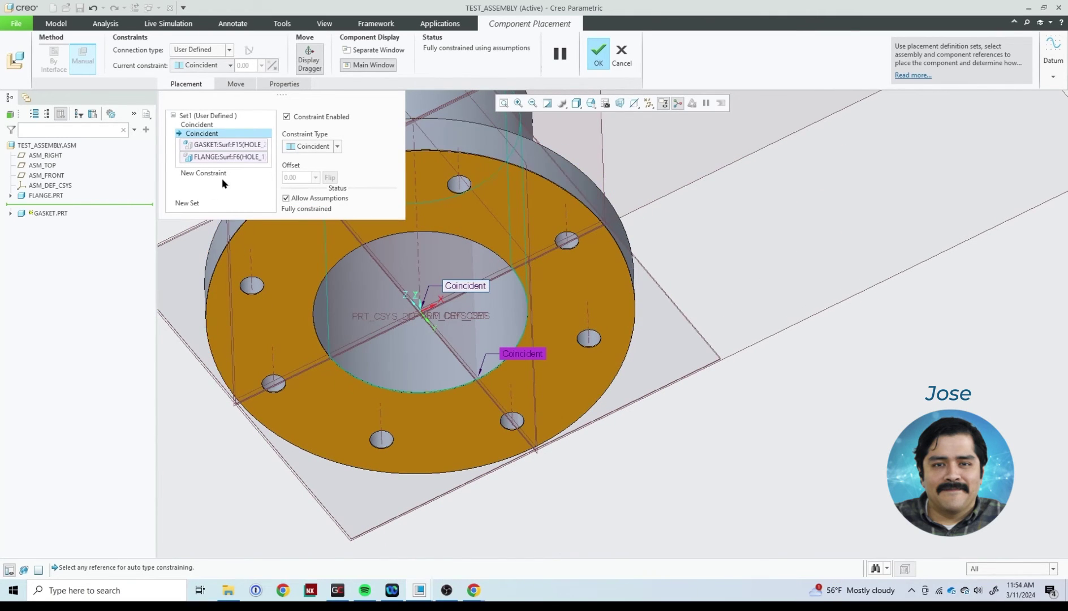
# - Disable Allow Assumptions, add a Coincident constraint between a gasket bolt hole and the matching flange bolt hole, and complete the placement
pyautogui.click(287, 198)
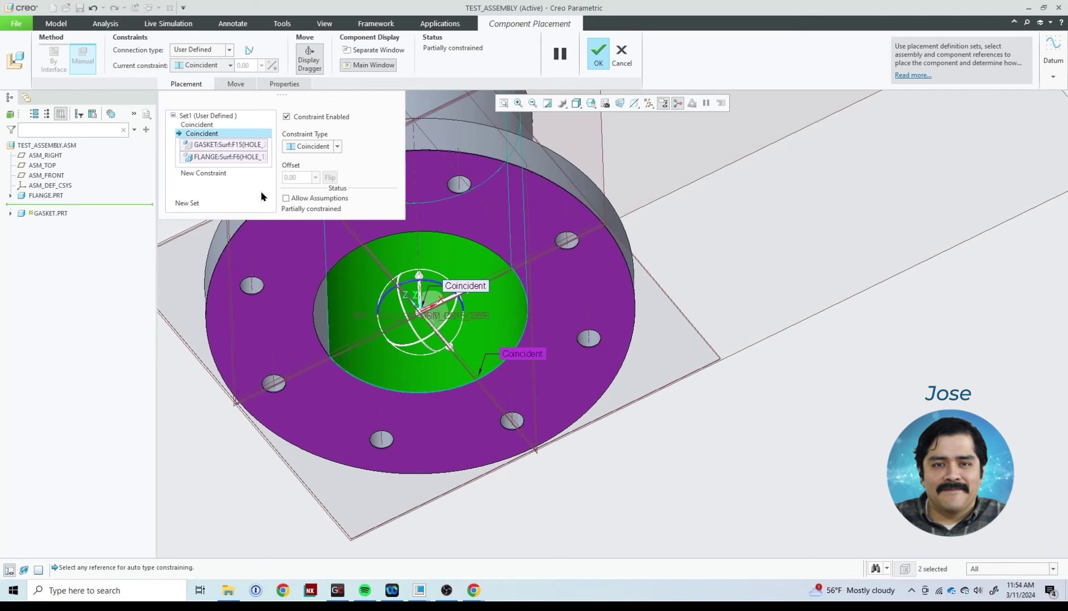
pyautogui.click(213, 178)
pyautogui.scroll(8, 276, 305)
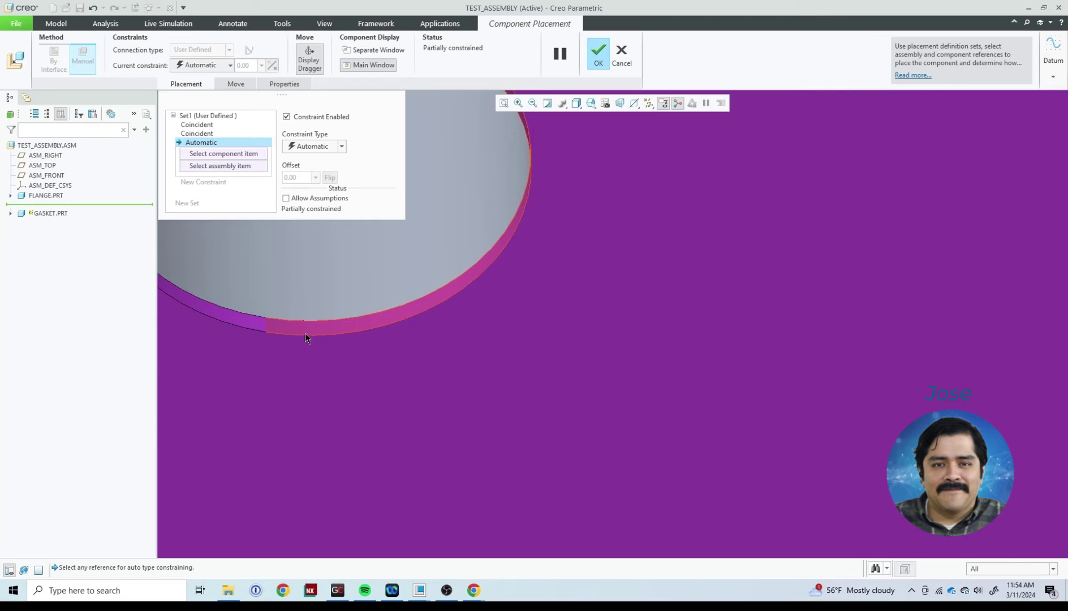
pyautogui.click(304, 333)
pyautogui.click(354, 284)
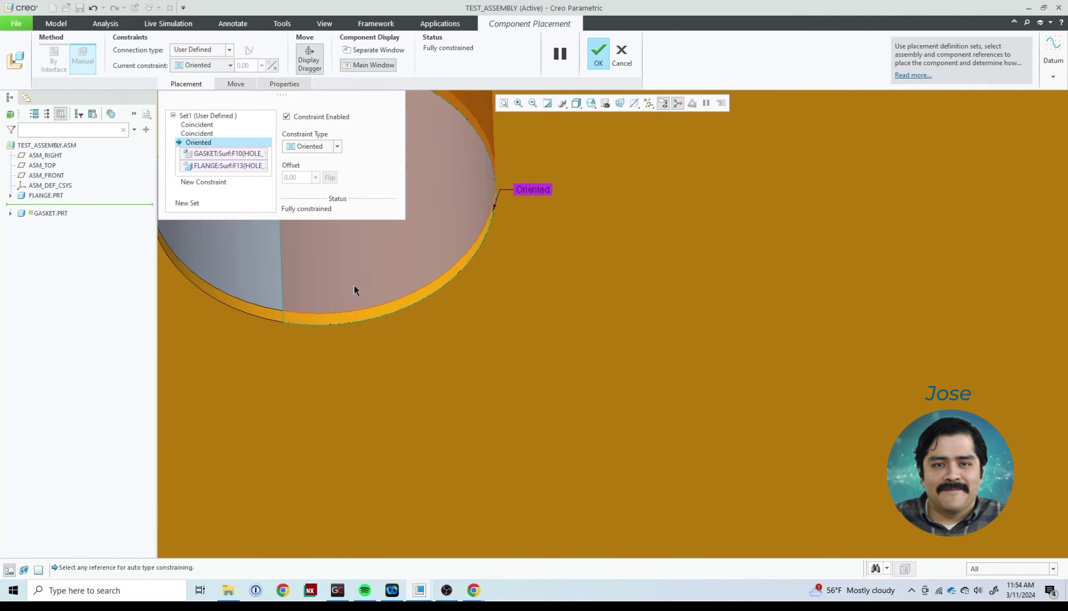
pyautogui.scroll(-8, 353, 285)
pyautogui.click(337, 146)
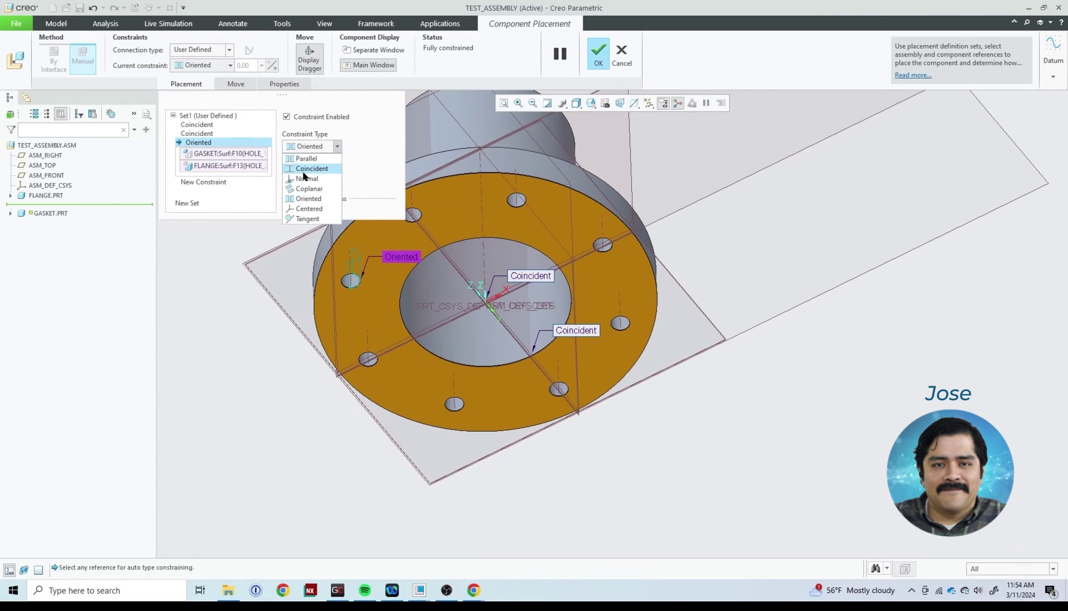
pyautogui.click(323, 170)
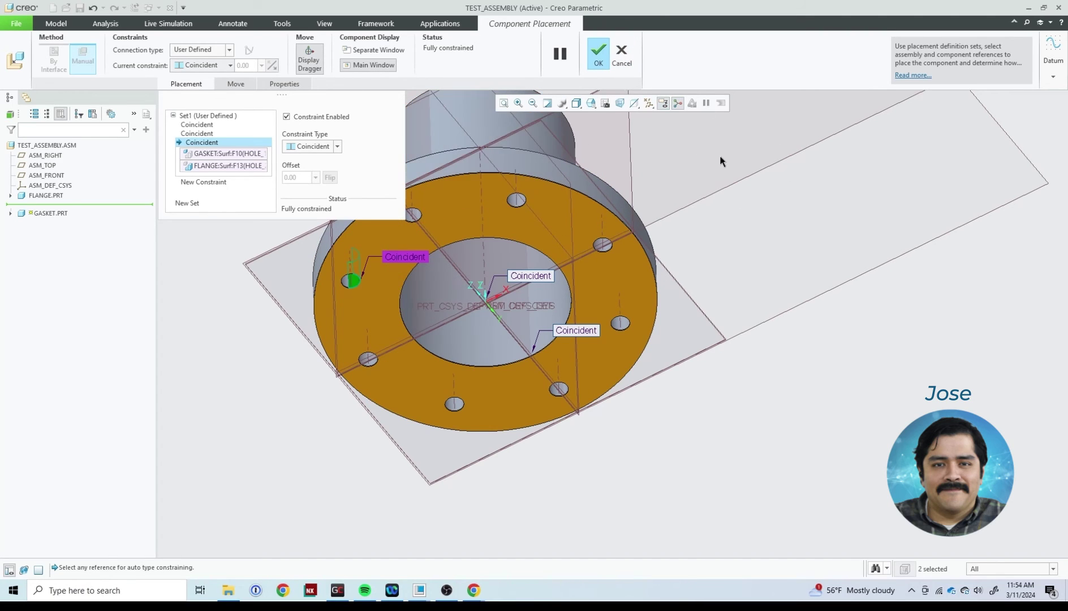
pyautogui.click(598, 53)
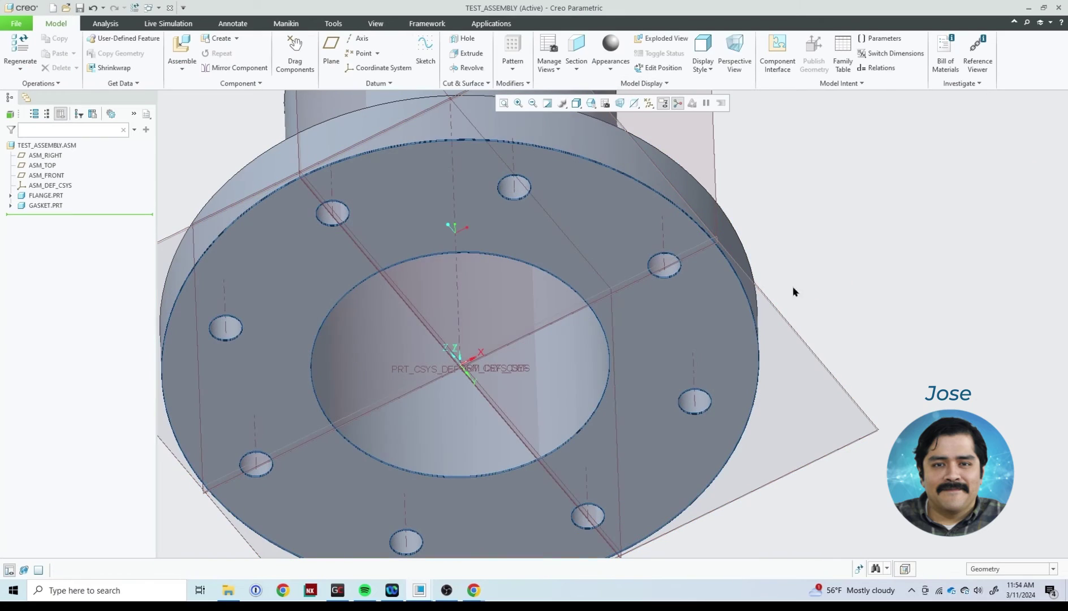
# - Inspect the gasket's fit against the flange's underside, and switch to the flange part to view its bolt holes
pyautogui.scroll(-5, 865, 238)
pyautogui.moveTo(866, 238); pyautogui.dragTo(851, 270, button='middle')
pyautogui.scroll(2, 493, 255)
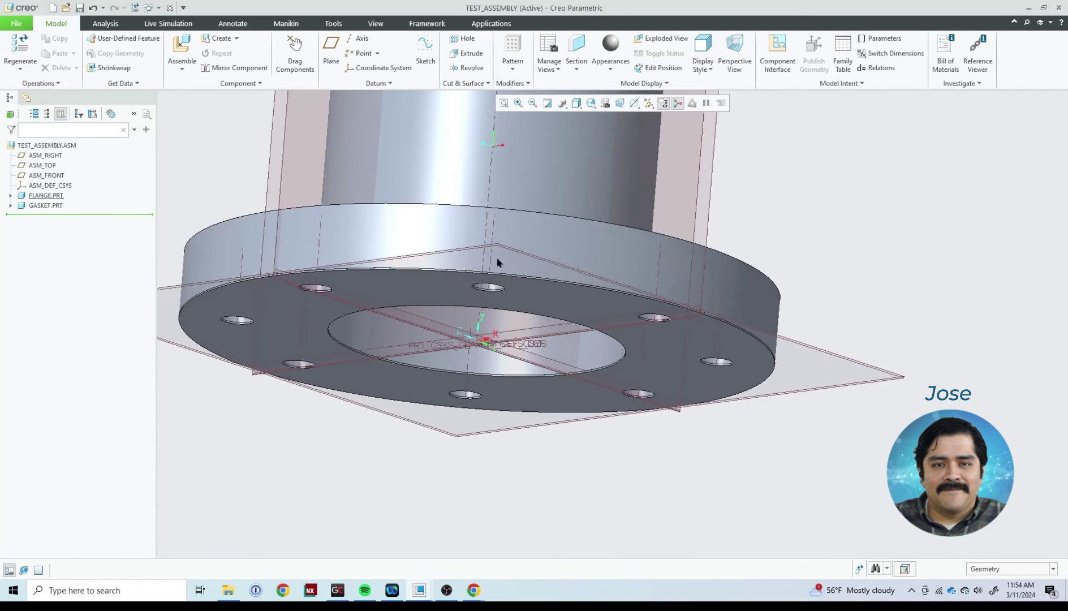
pyautogui.scroll(2, 317, 274)
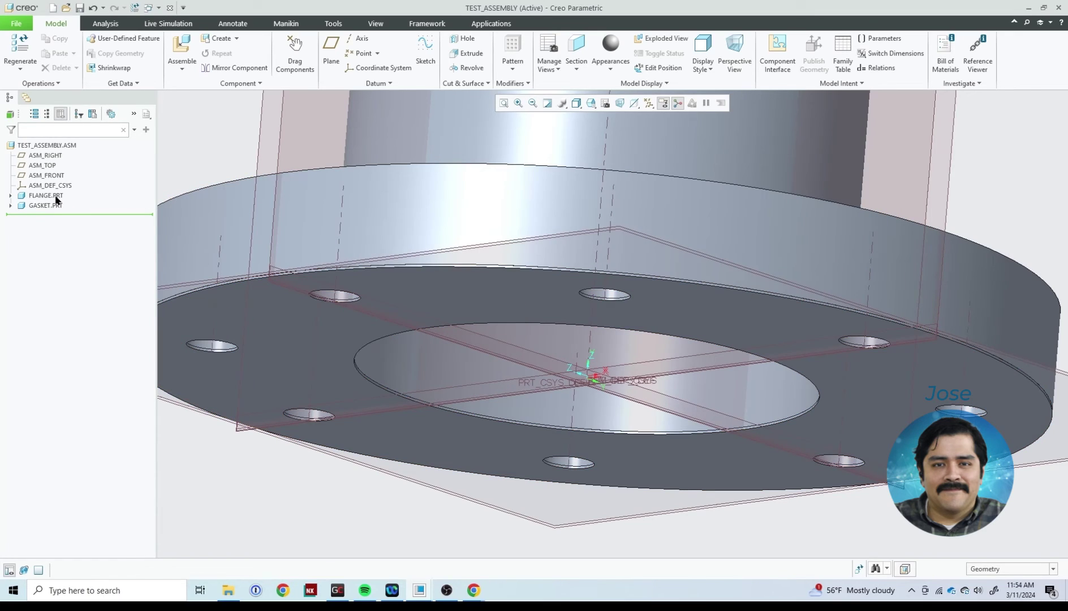
pyautogui.click(150, 8)
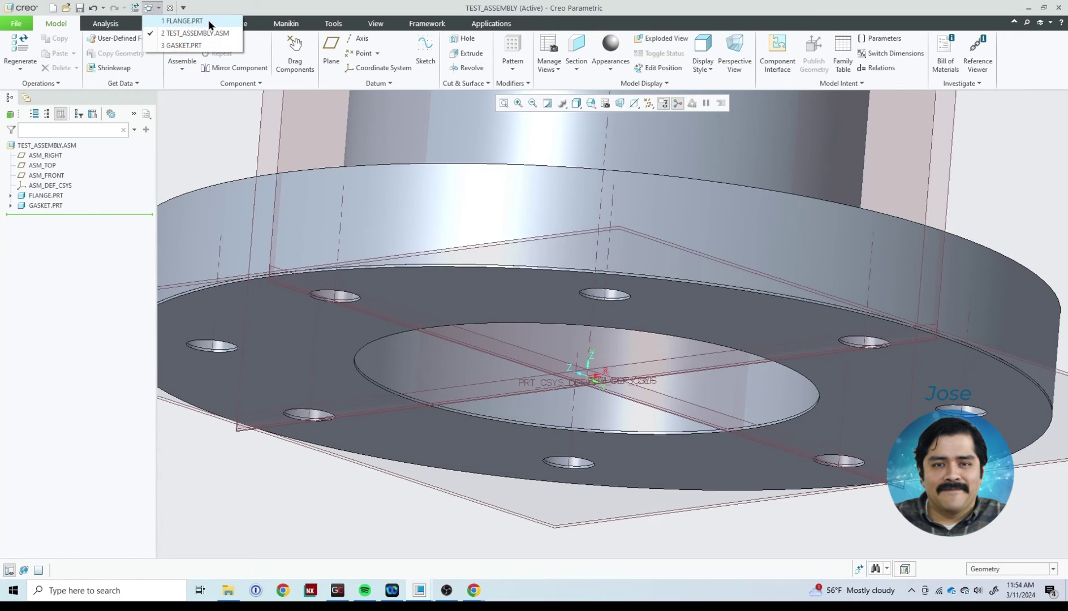
pyautogui.click(178, 21)
pyautogui.moveTo(266, 116); pyautogui.dragTo(394, 213, button='middle')
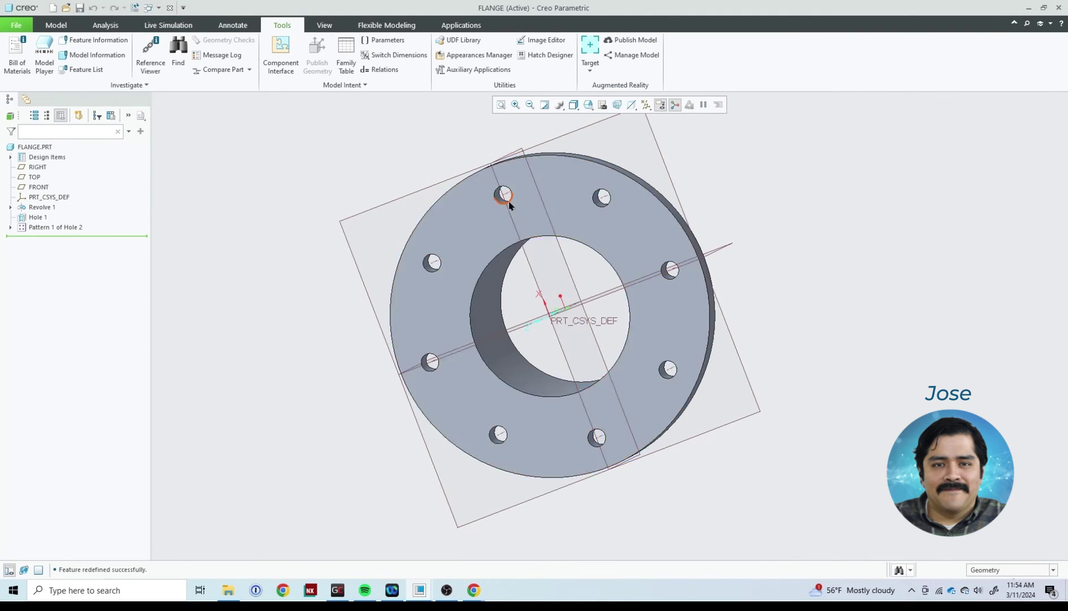
pyautogui.moveTo(500, 210); pyautogui.dragTo(438, 299, button='middle')
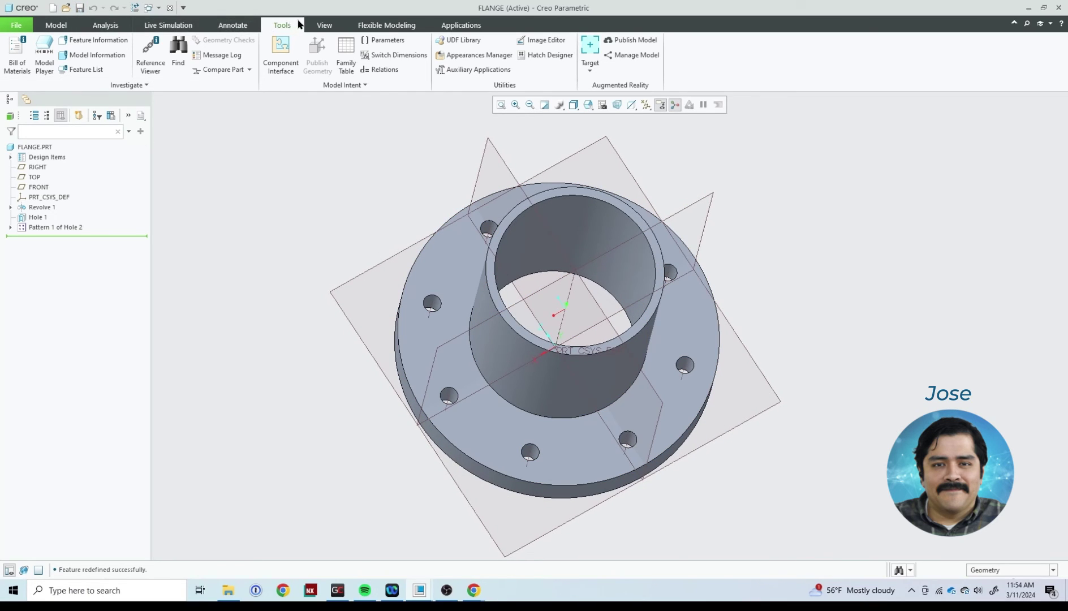
# - Set the flange's BOLT_CIRCLE_CENTERLINE parameter to 15.25 and HOLE_DIAMETER to 0.75, and regenerate the part
pyautogui.click(384, 70)
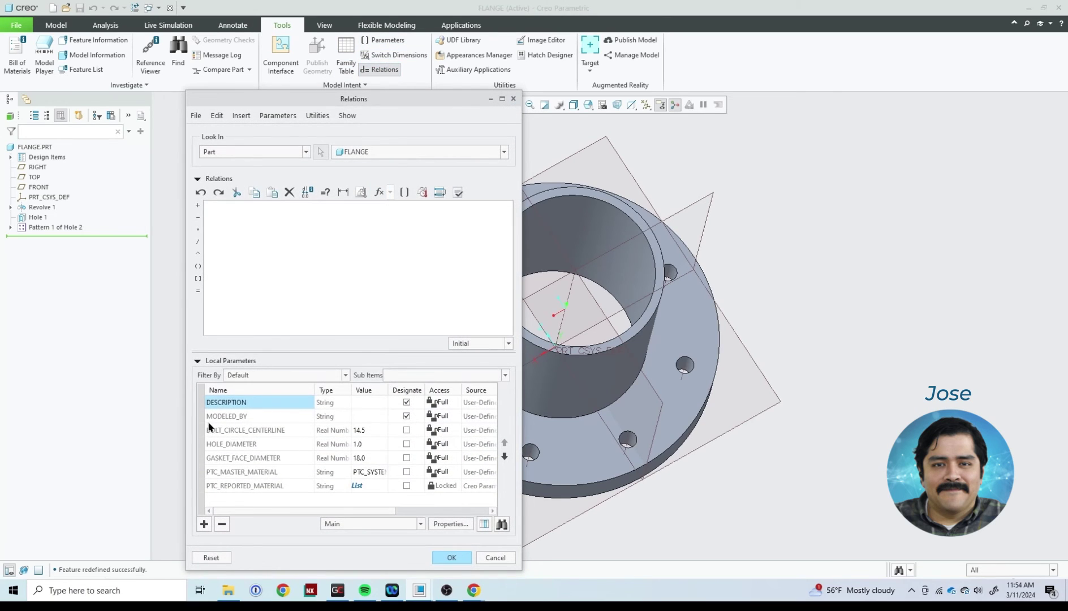
pyautogui.click(370, 429)
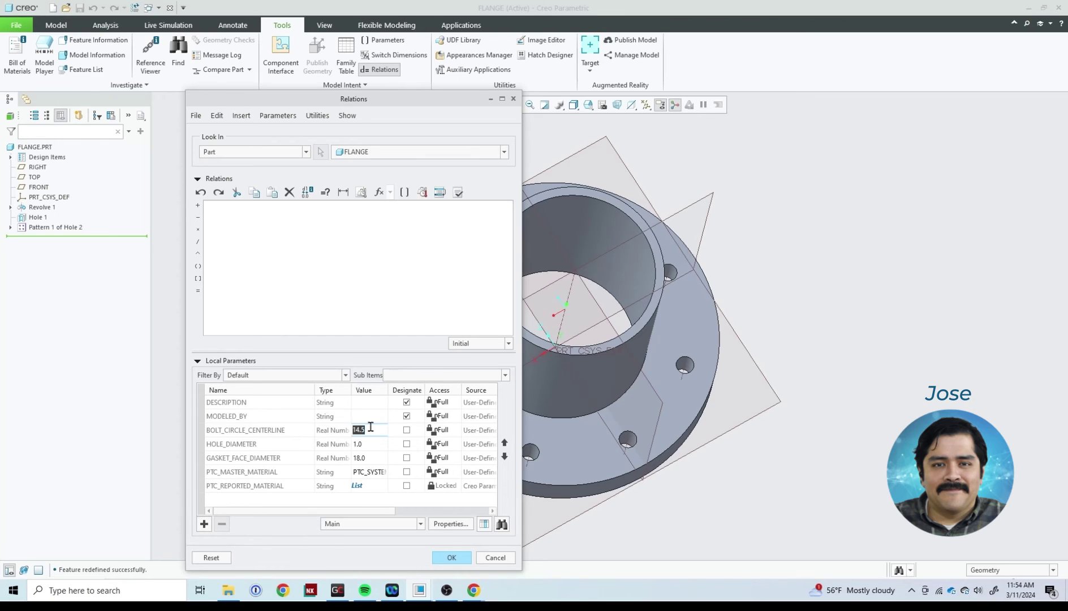
pyautogui.write('1')
pyautogui.press('Return')
pyautogui.click(371, 447)
pyautogui.press('Return')
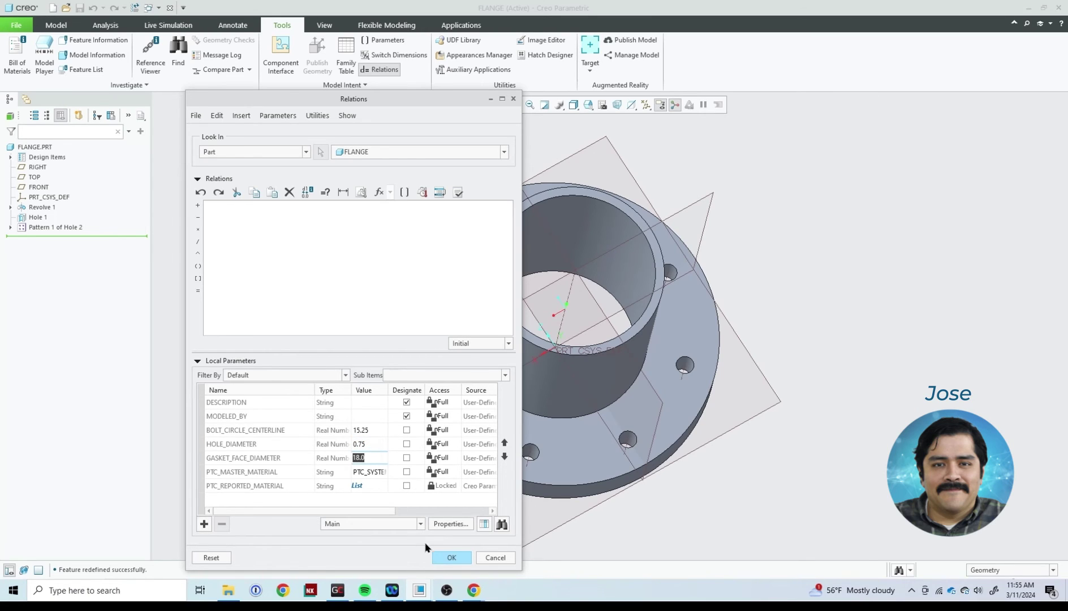
pyautogui.click(452, 558)
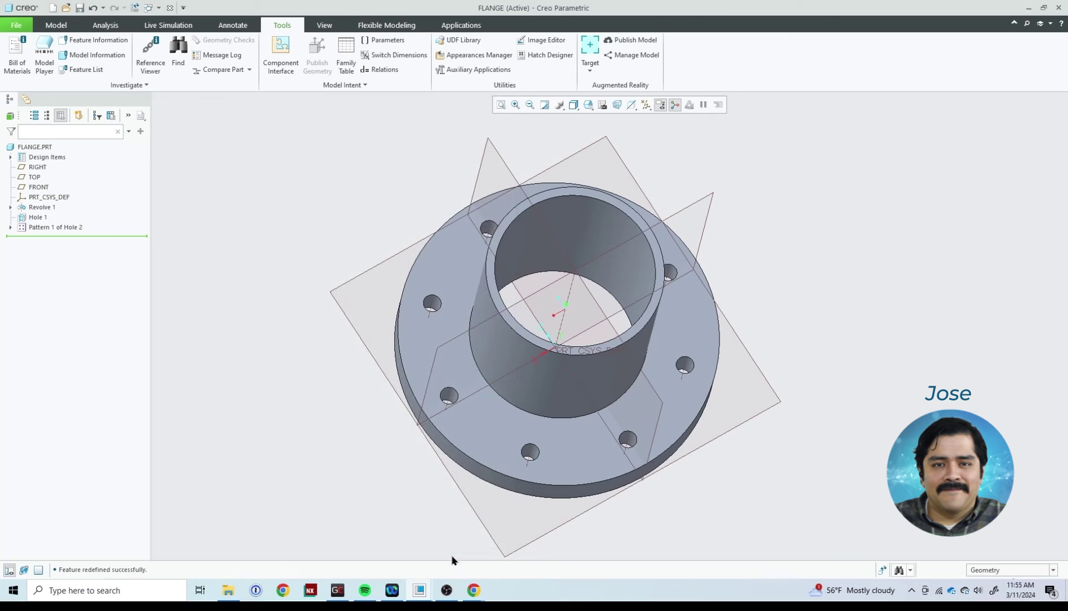
pyautogui.click(882, 570)
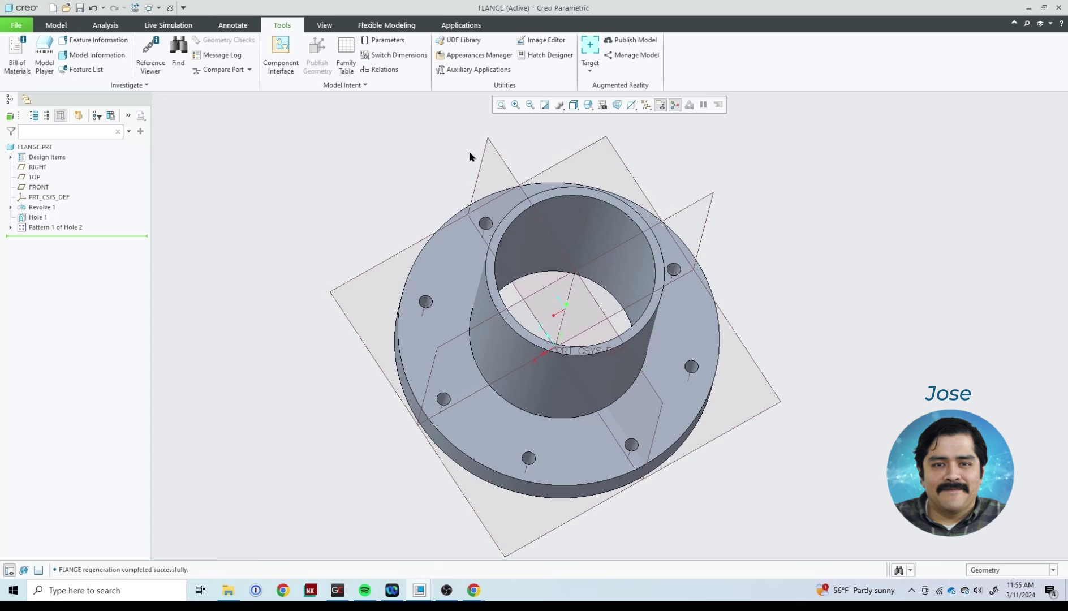
# - Switch to TEST_ASSEMBLY and examine how the gasket's bolt holes line up with the flange's bolt holes
pyautogui.click(158, 8)
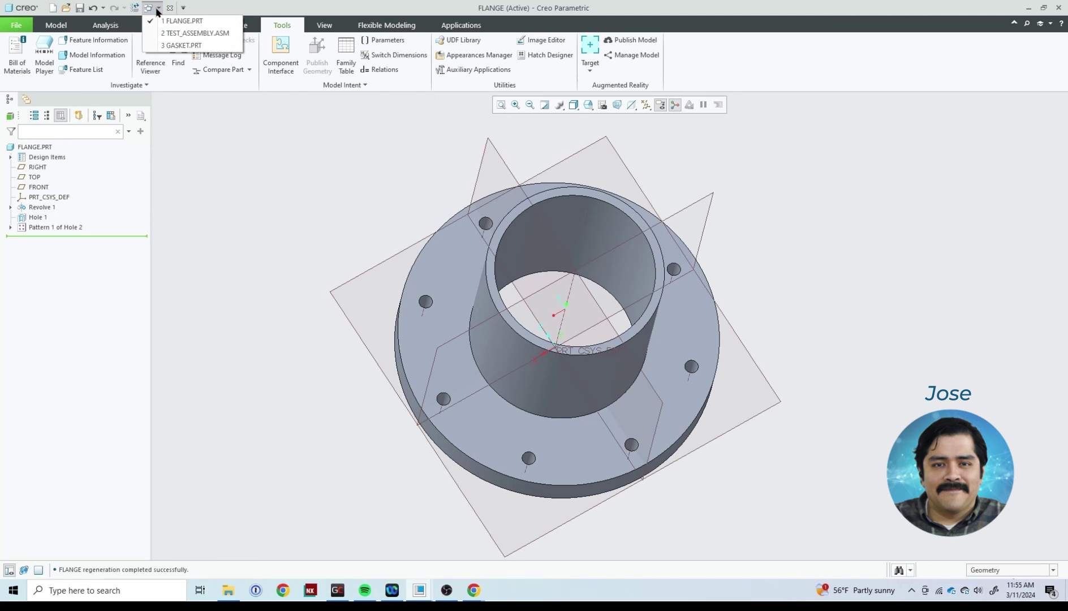
pyautogui.click(189, 33)
pyautogui.scroll(-10, 377, 400)
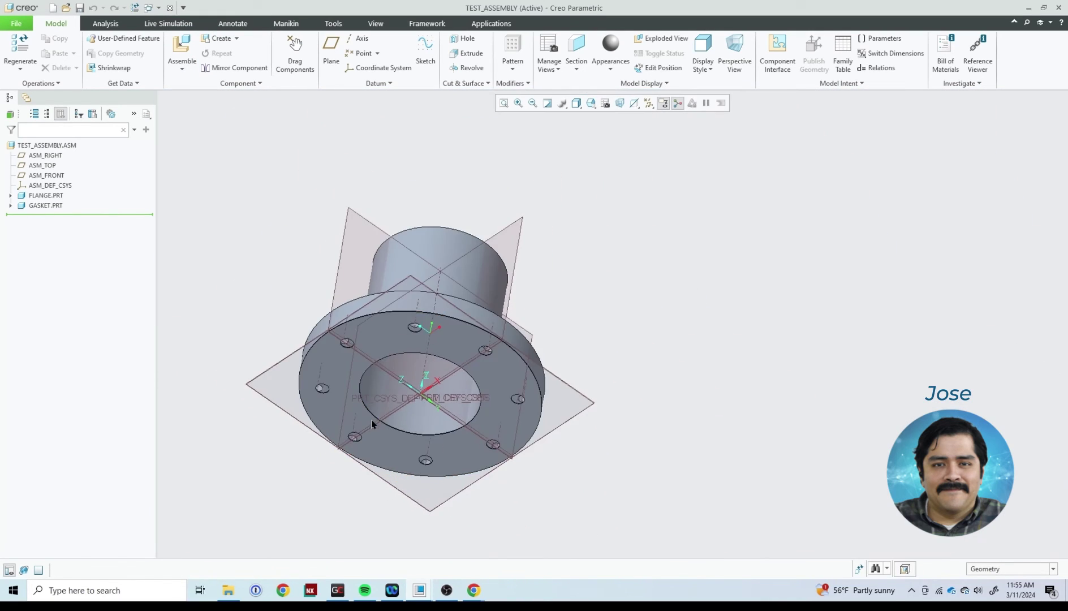
pyautogui.moveTo(371, 419); pyautogui.dragTo(356, 340, button='middle')
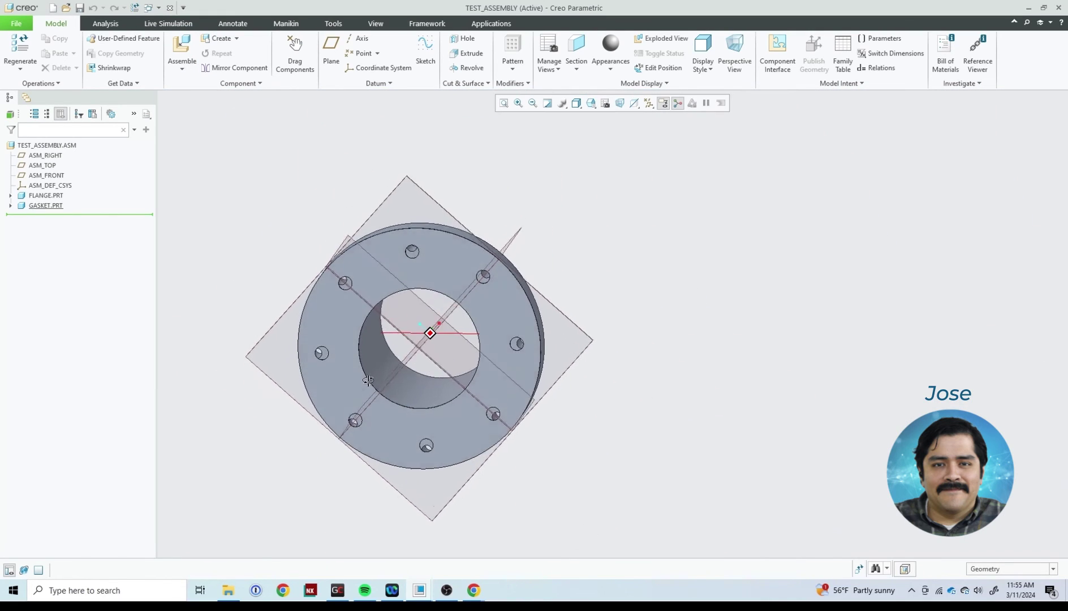
pyautogui.scroll(6, 344, 292)
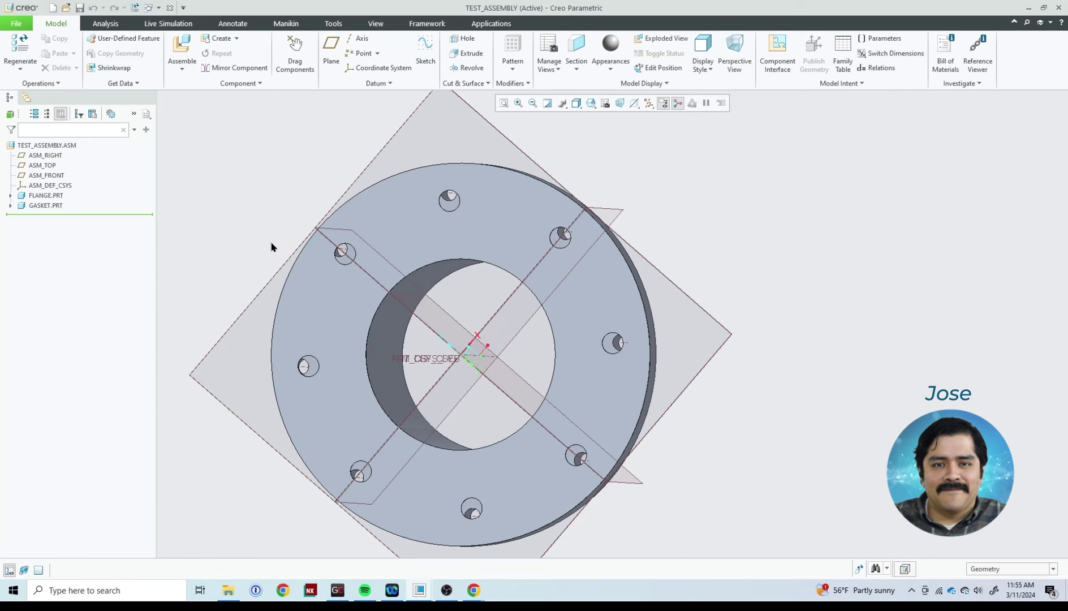
pyautogui.scroll(2, 272, 247)
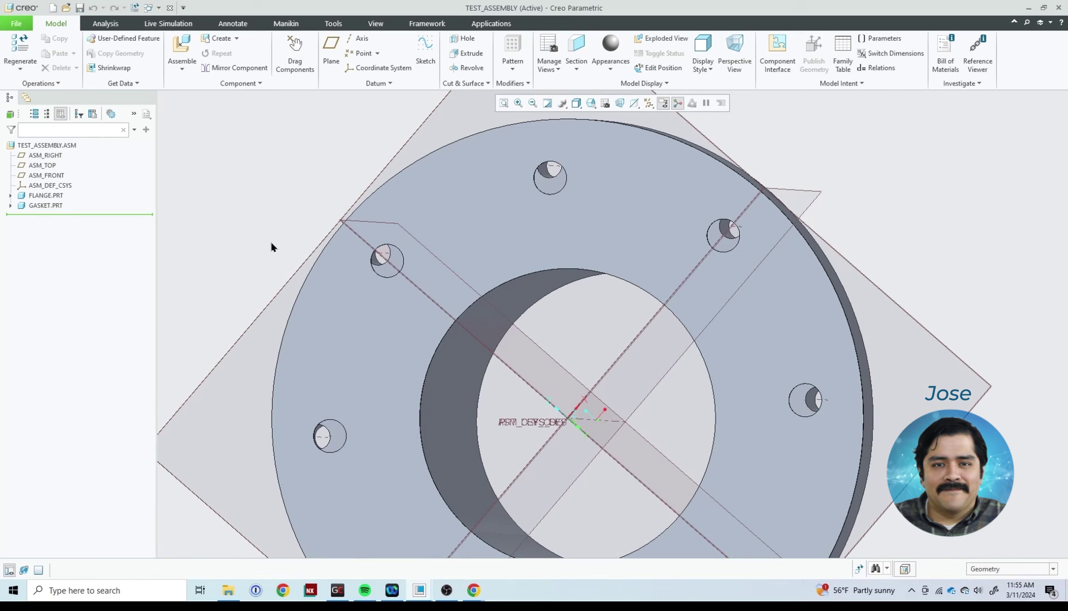
# - Regenerate the assembly and inspect the gasket's bolt holes and outer edge against the flange from several angles
pyautogui.moveTo(310, 244); pyautogui.dragTo(374, 252, button='middle')
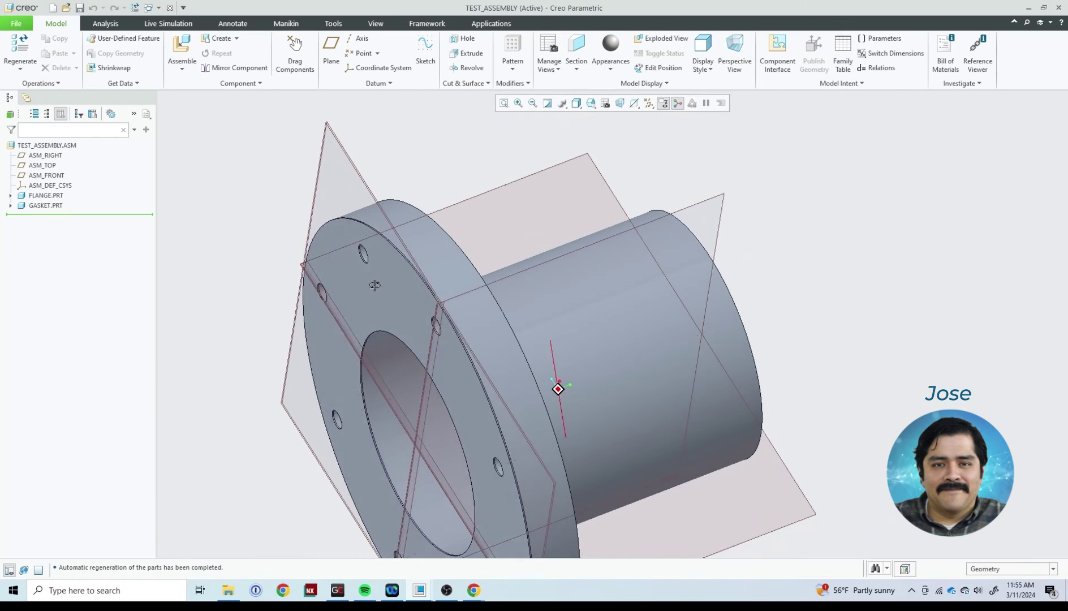
pyautogui.scroll(-3, 364, 249)
pyautogui.scroll(6, 366, 248)
pyautogui.scroll(2, 365, 248)
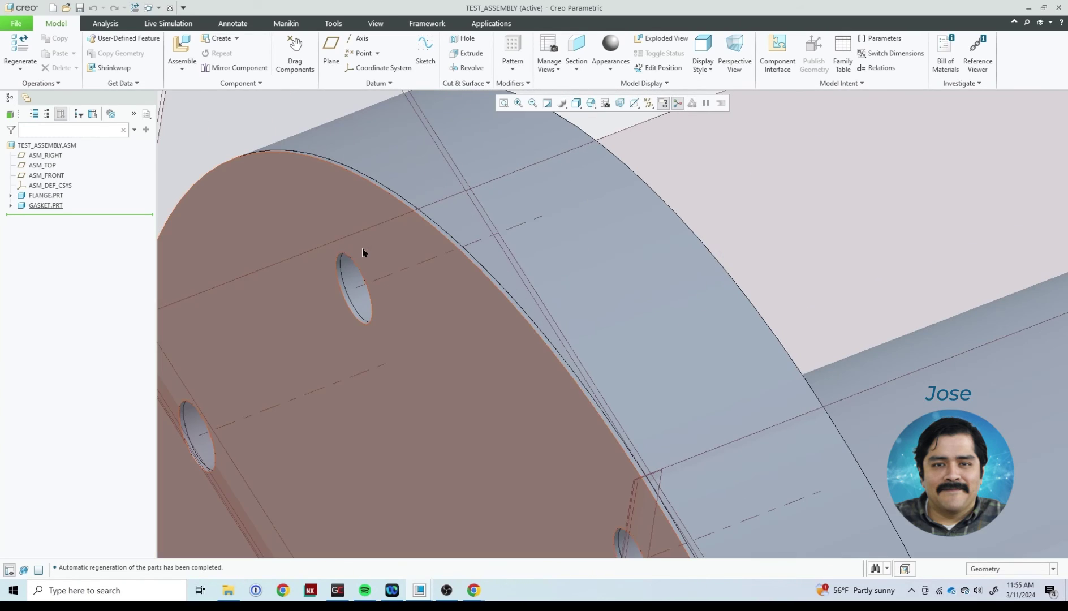
pyautogui.scroll(-6, 374, 283)
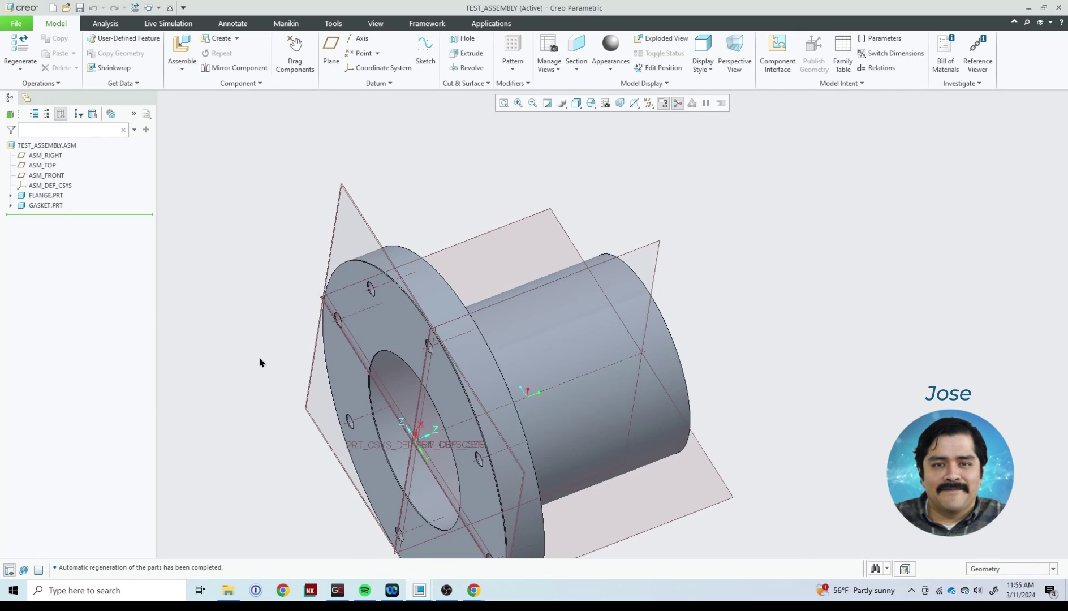
pyautogui.moveTo(265, 372); pyautogui.dragTo(290, 297, button='middle')
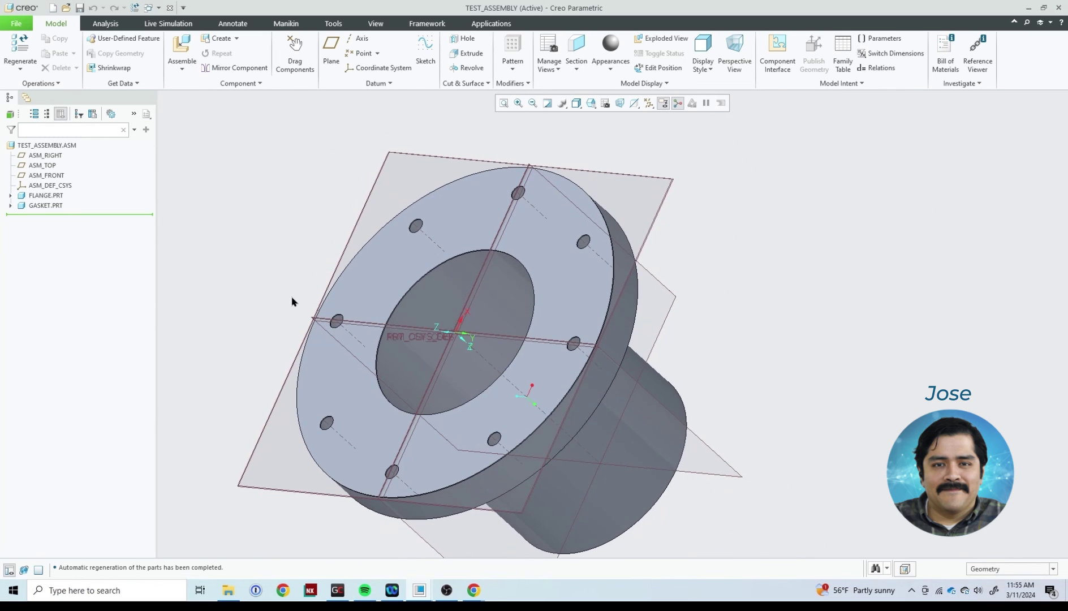